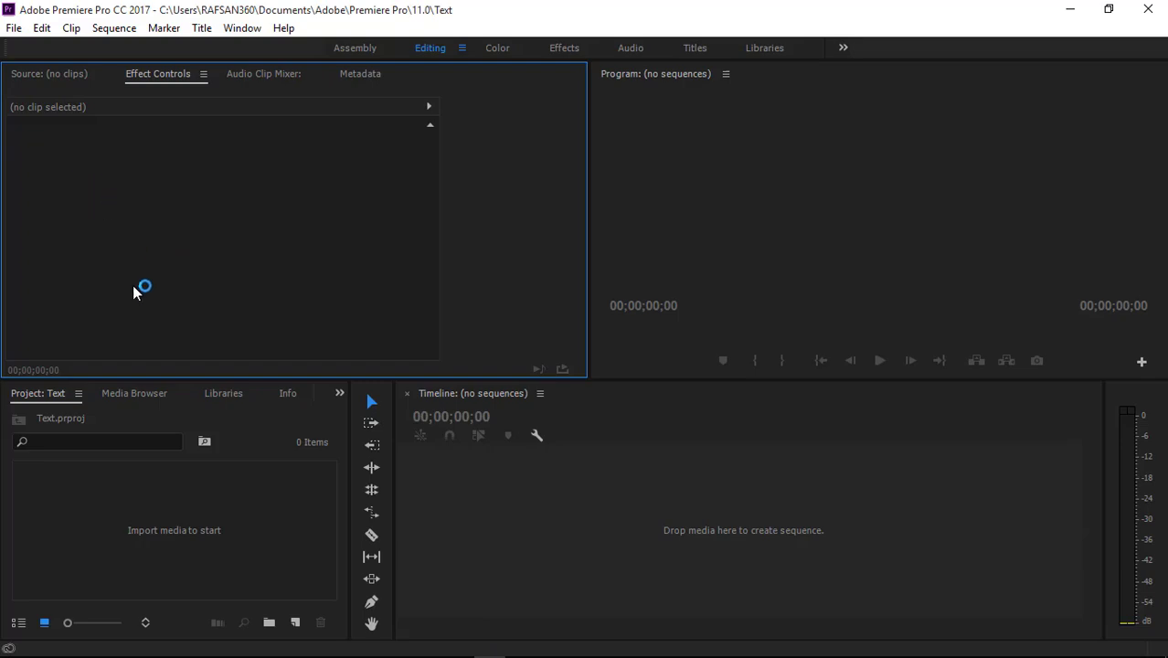
Import Amazing Tulip Fields.mp4 from the Desktop into the Text project.
click(14, 27)
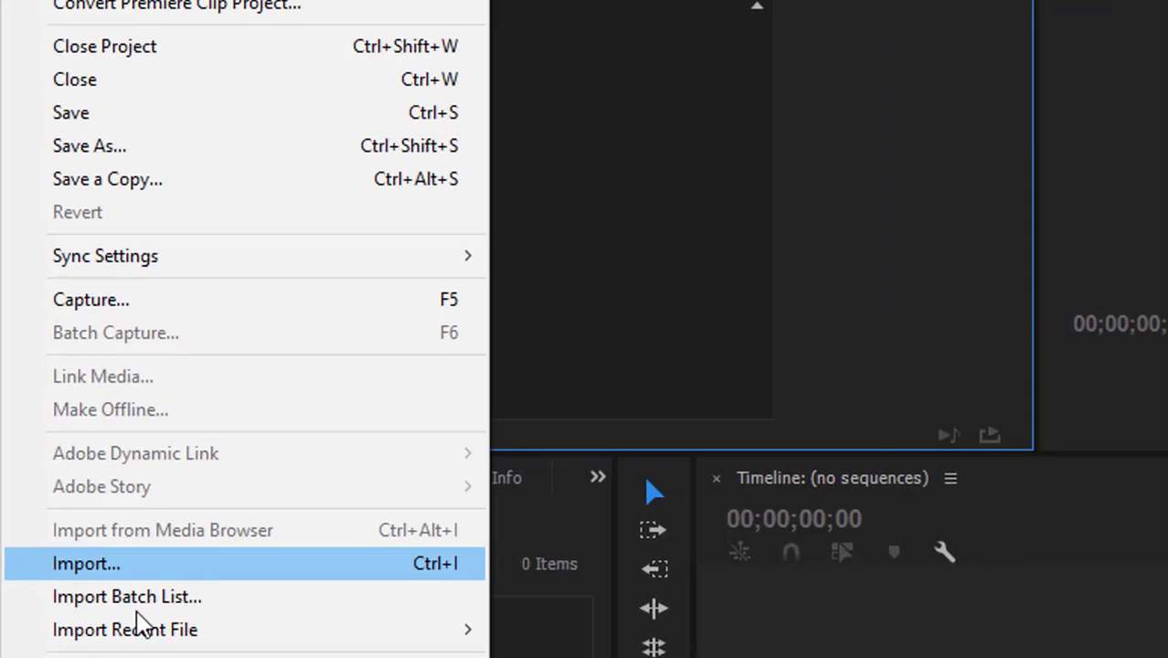
click(165, 567)
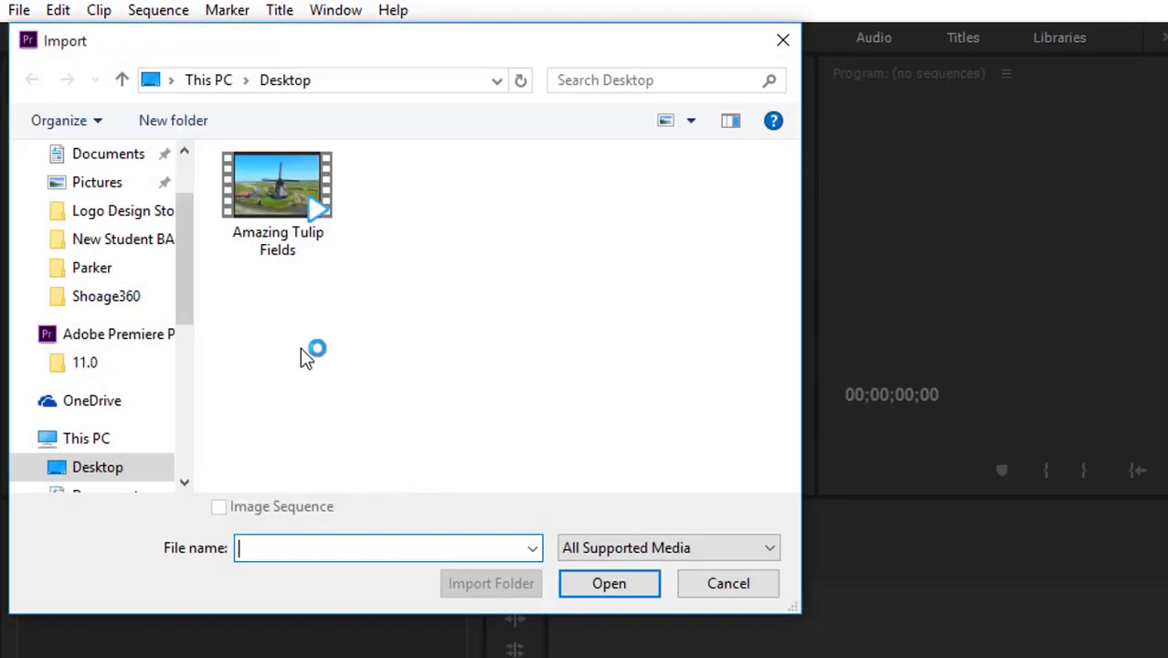
click(292, 233)
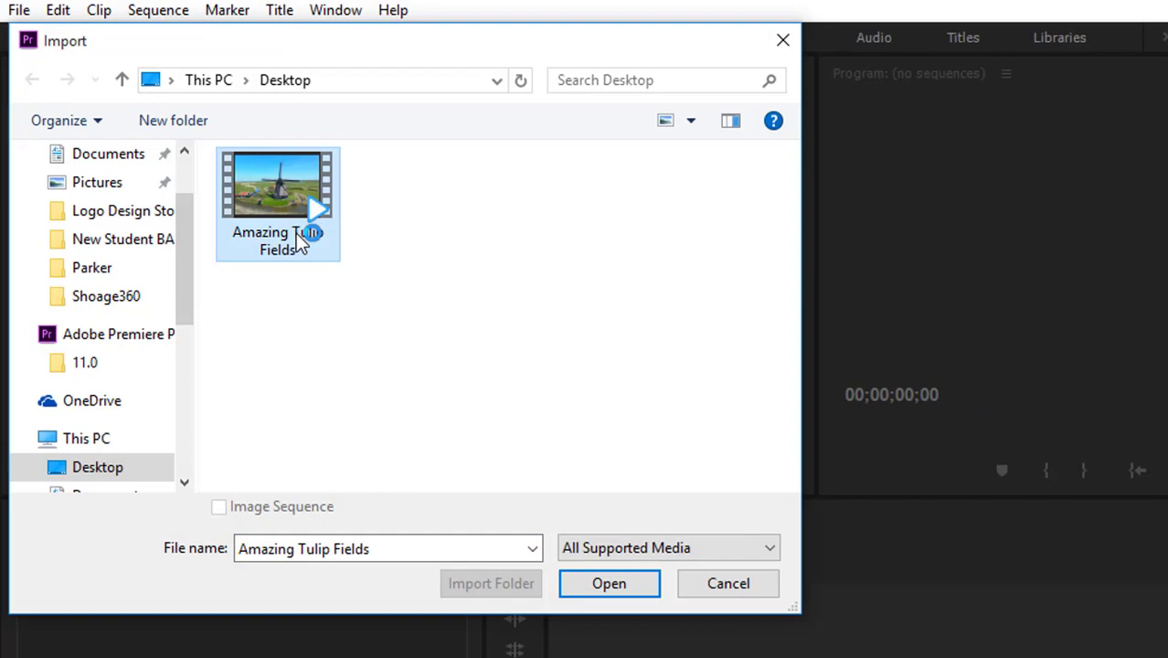
click(608, 590)
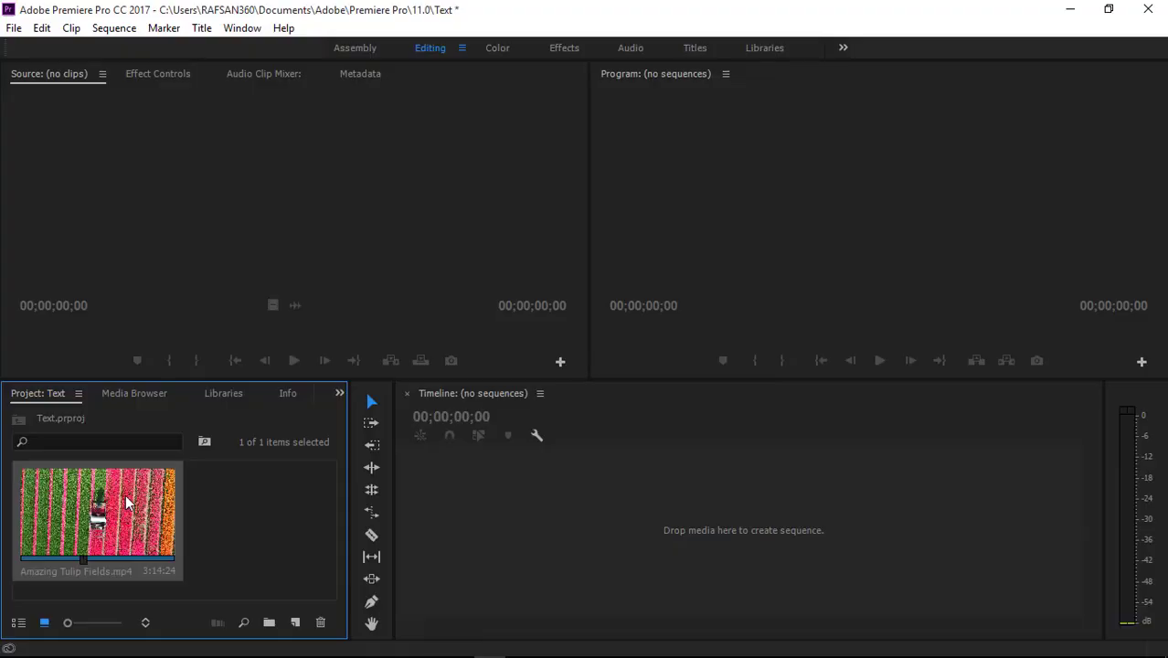
Load the tulip clip in the Source monitor, then drag it onto the Timeline to create the Amazing Tulip Fields sequence.
double_click(125, 494)
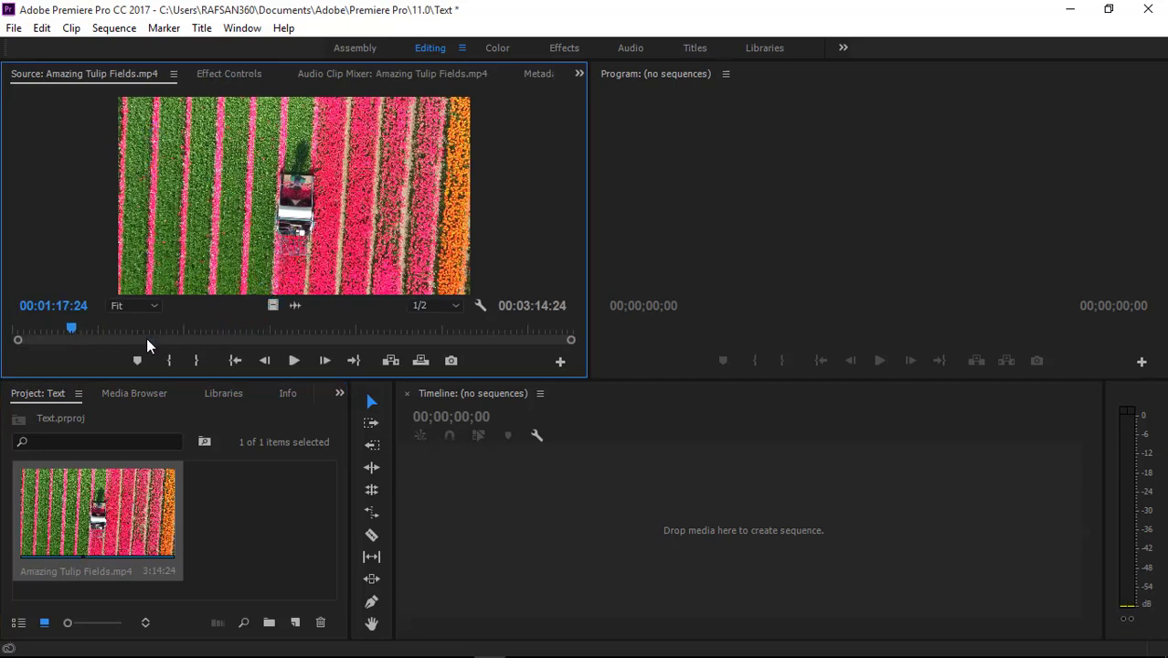
drag(104, 331, 48, 331)
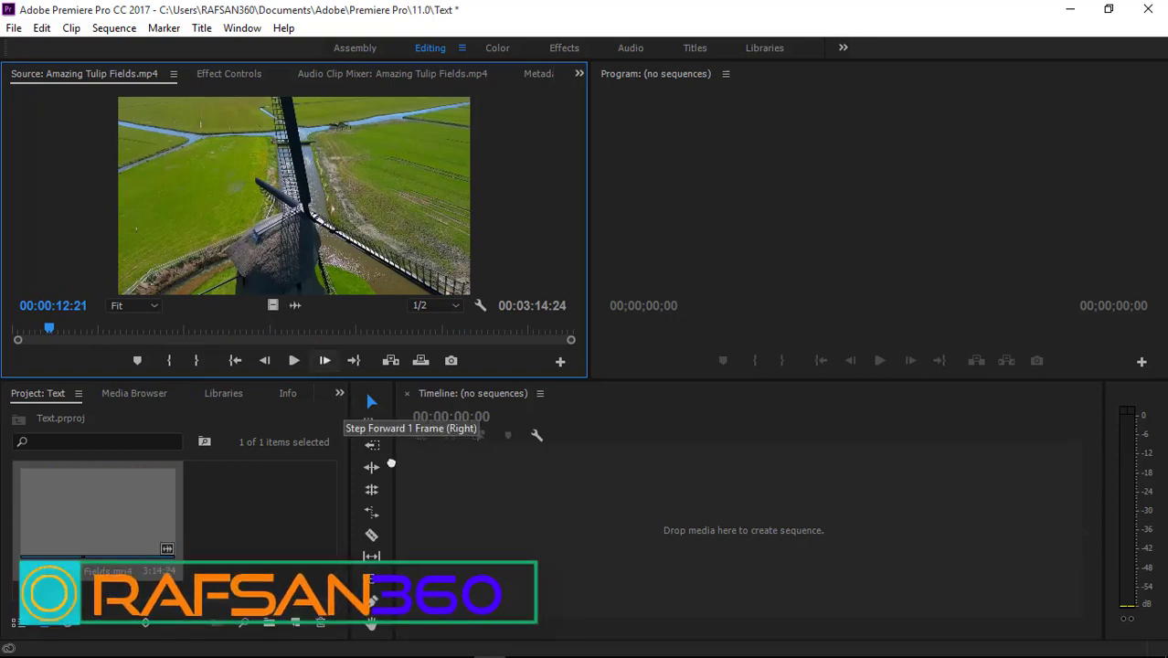
drag(391, 464, 512, 512)
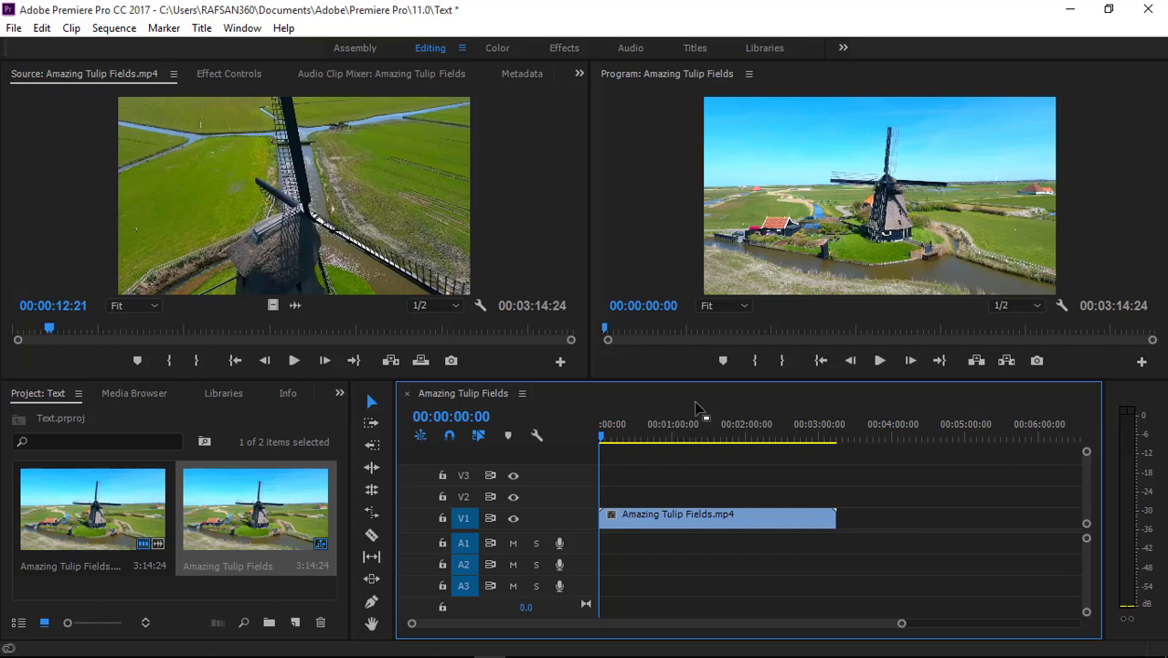
Play through the tulip sequence and park the playhead at 00:01:05:23 on the red tulip field.
drag(610, 436, 704, 437)
click(879, 361)
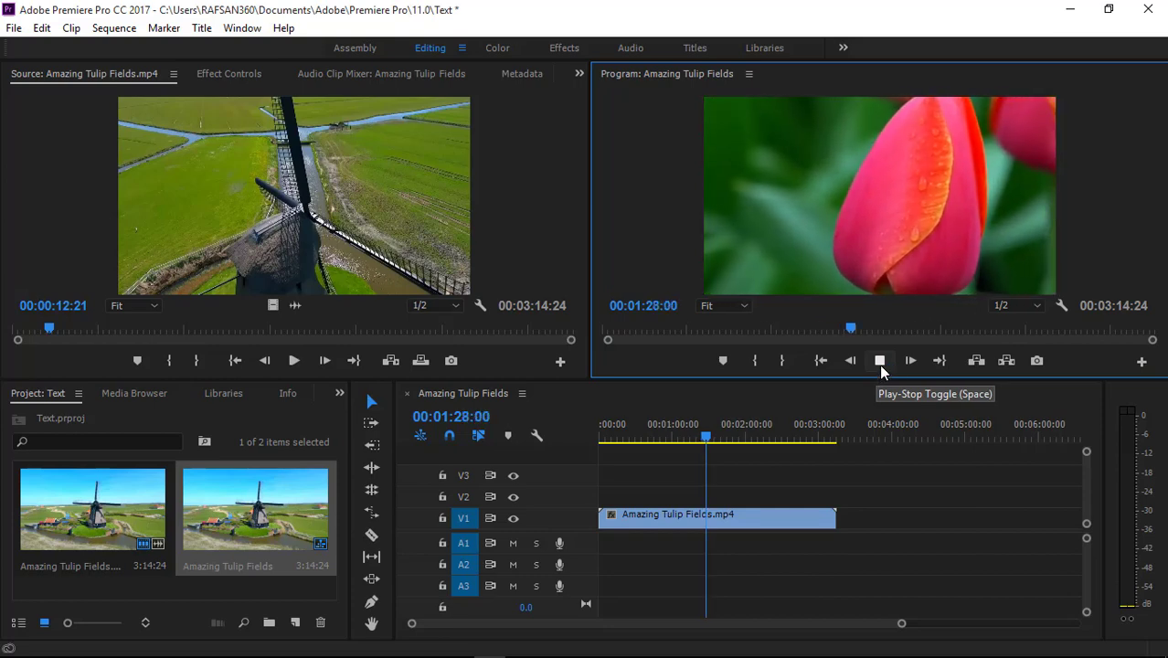
drag(707, 435, 678, 437)
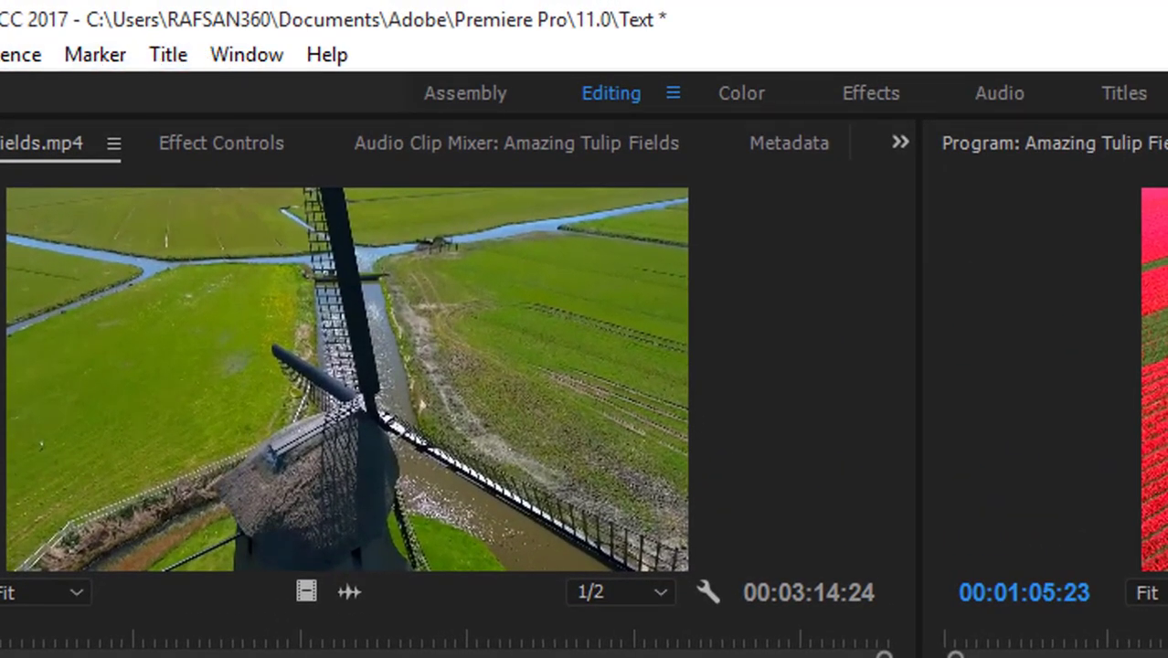
Start a Default Still title at 1280×720, 25 fps, and name it TEXT.
click(167, 55)
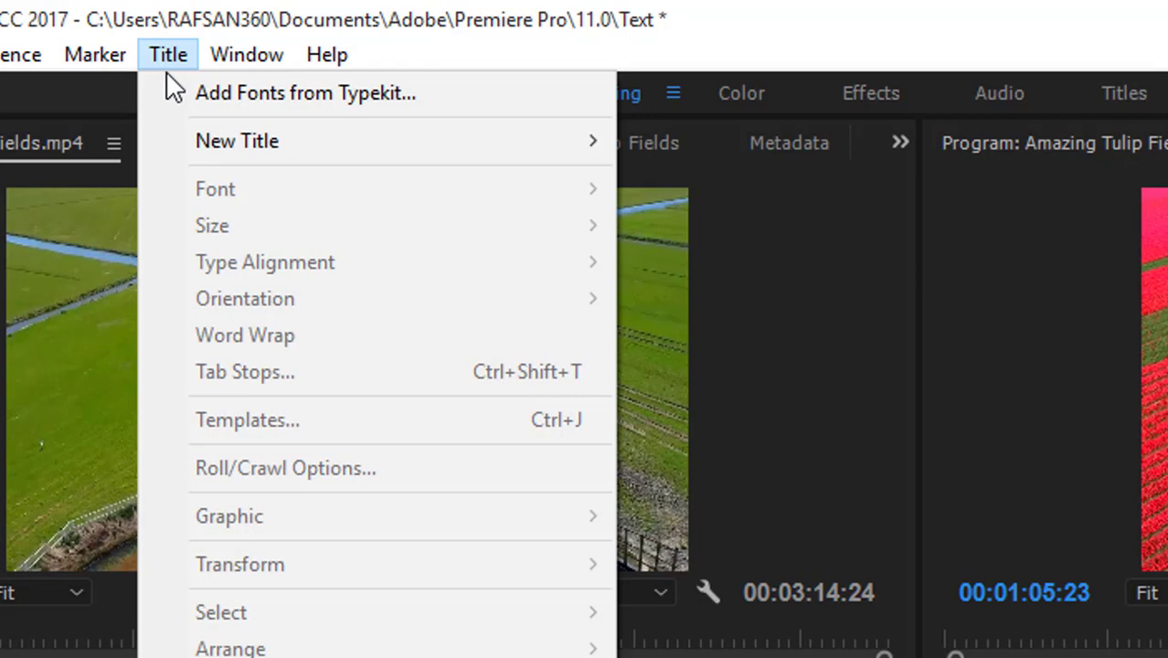
click(201, 137)
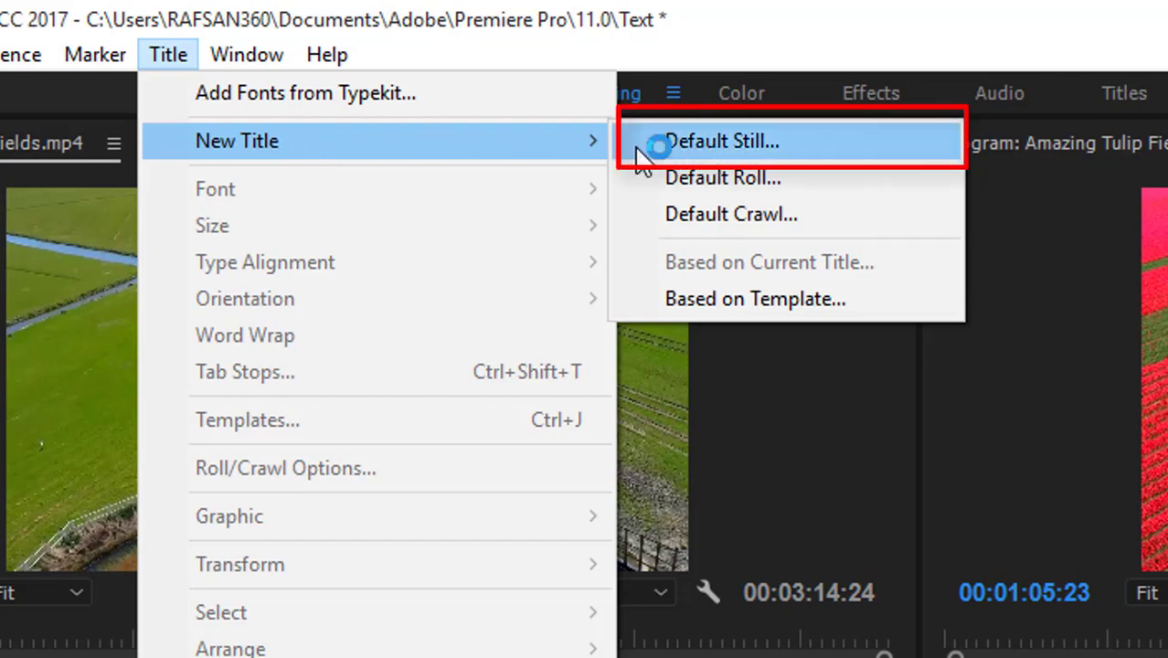
click(737, 146)
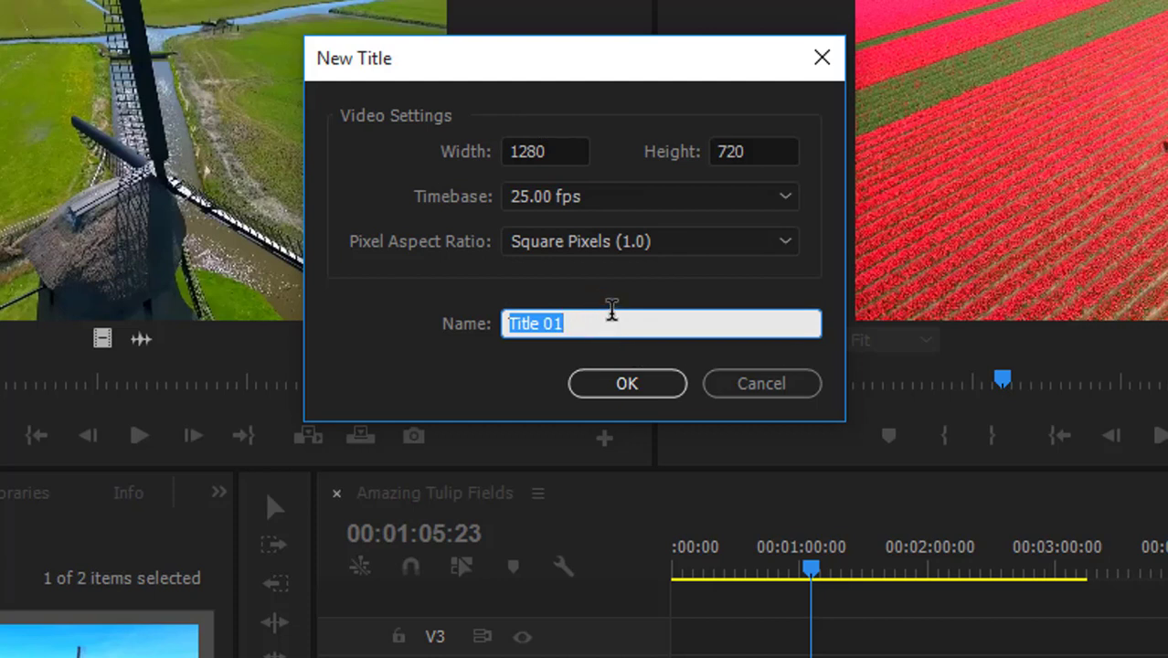
drag(571, 75, 574, 51)
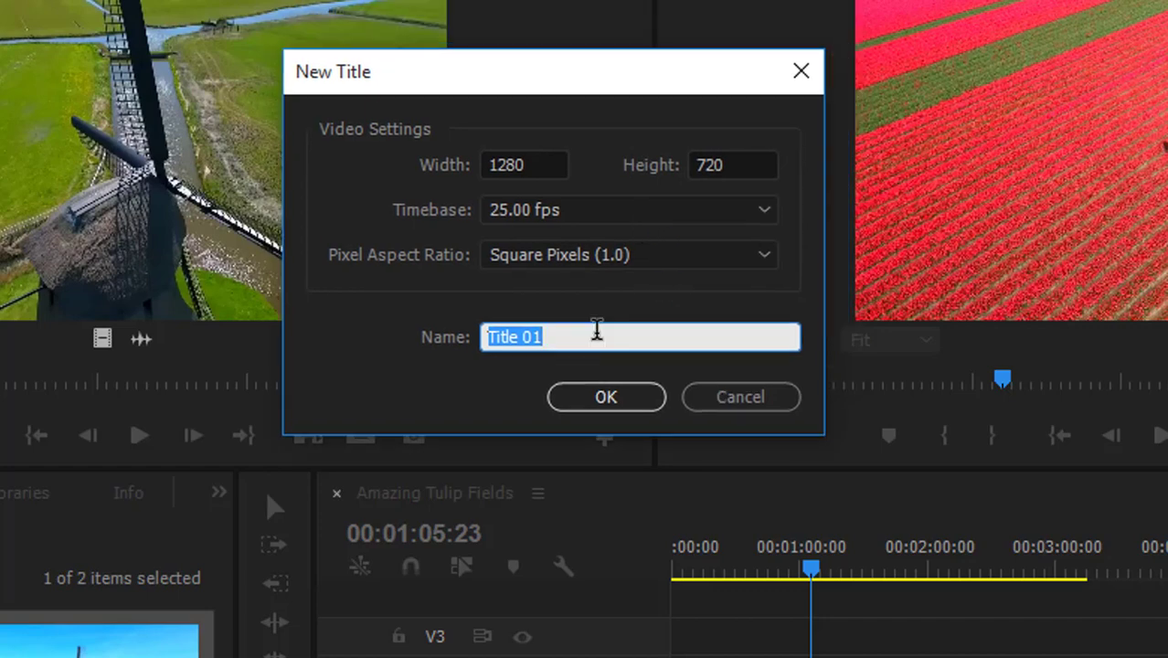
text(T)
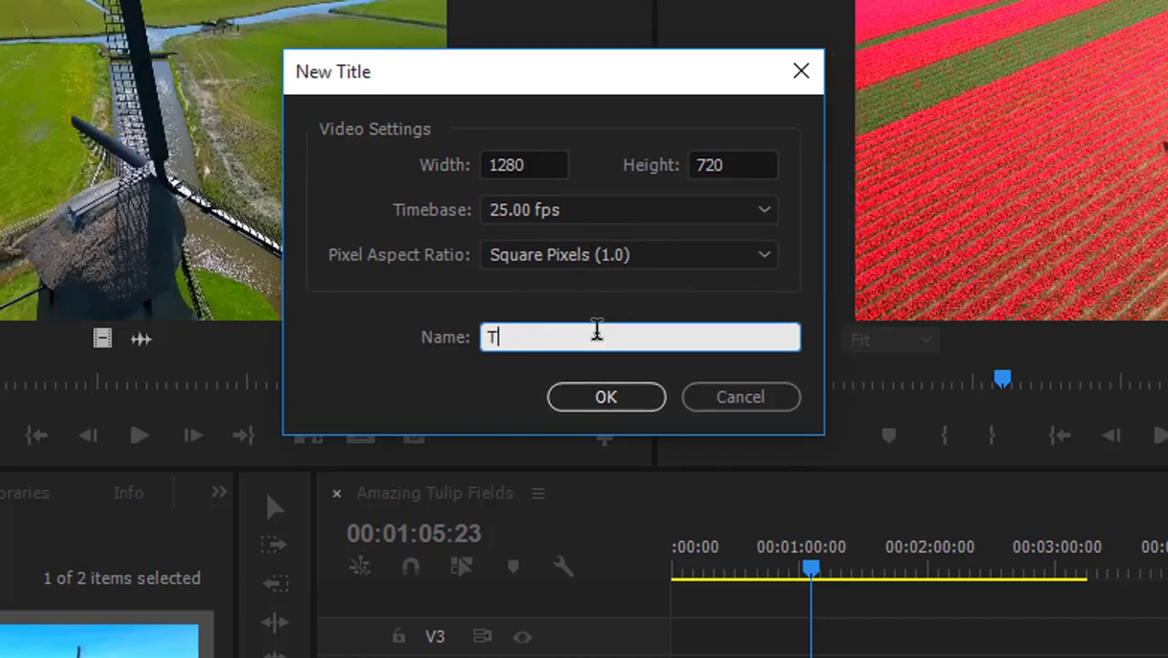
text(EXT)
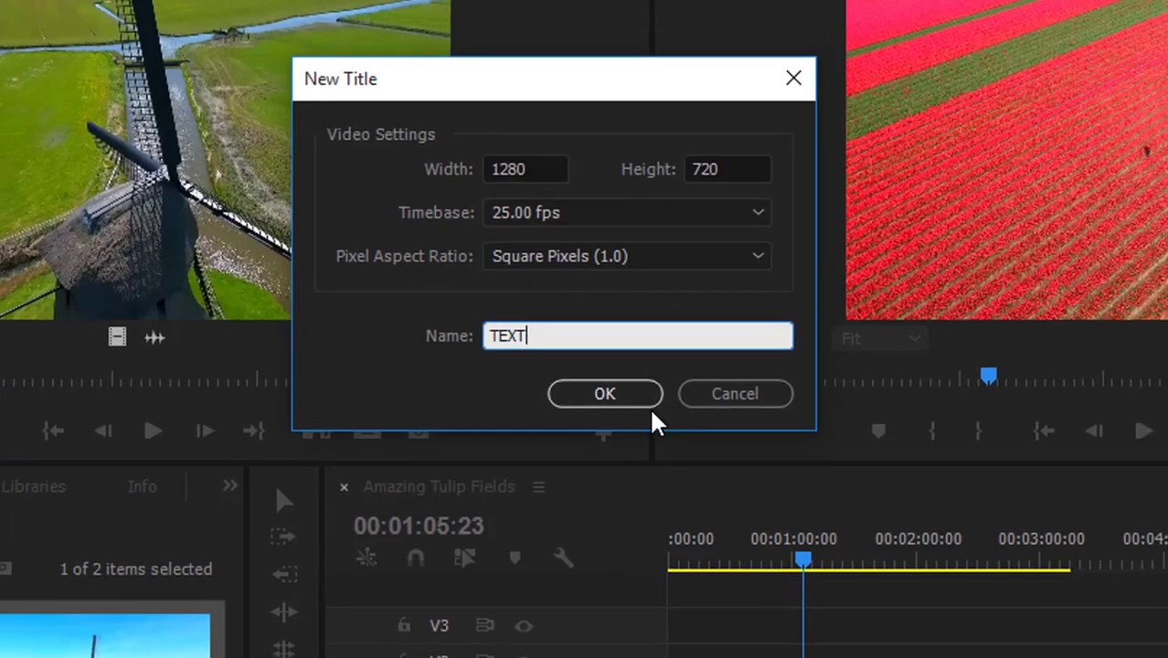
Create the TEXT title and select the horizontal Type Tool in the Titler.
click(606, 397)
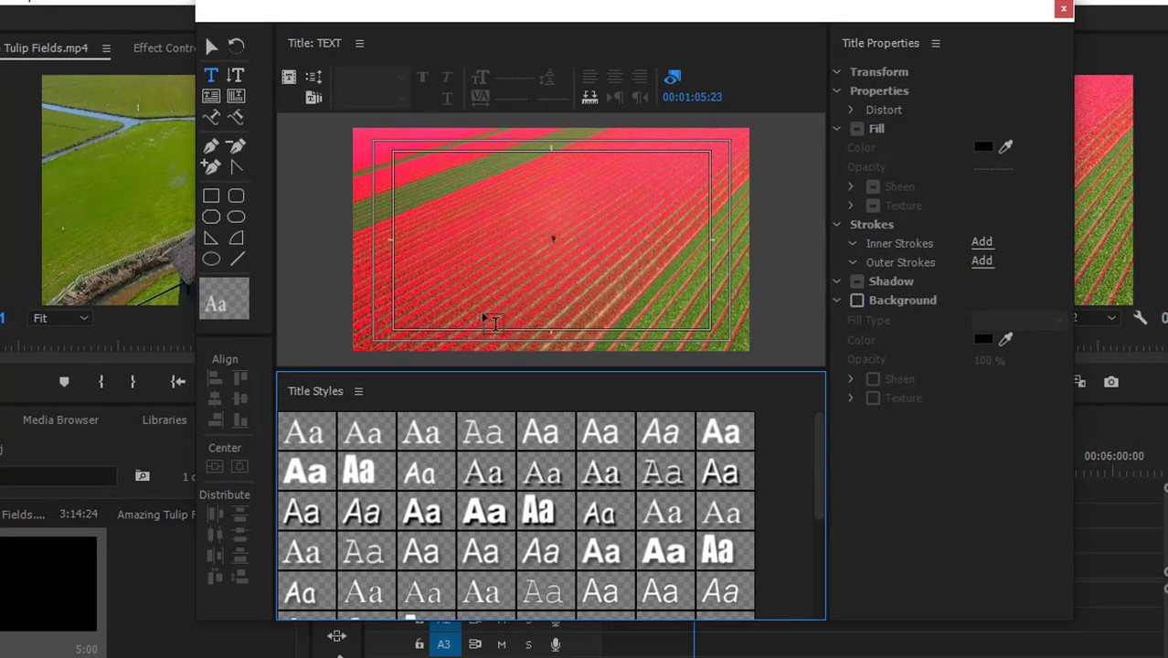
click(213, 47)
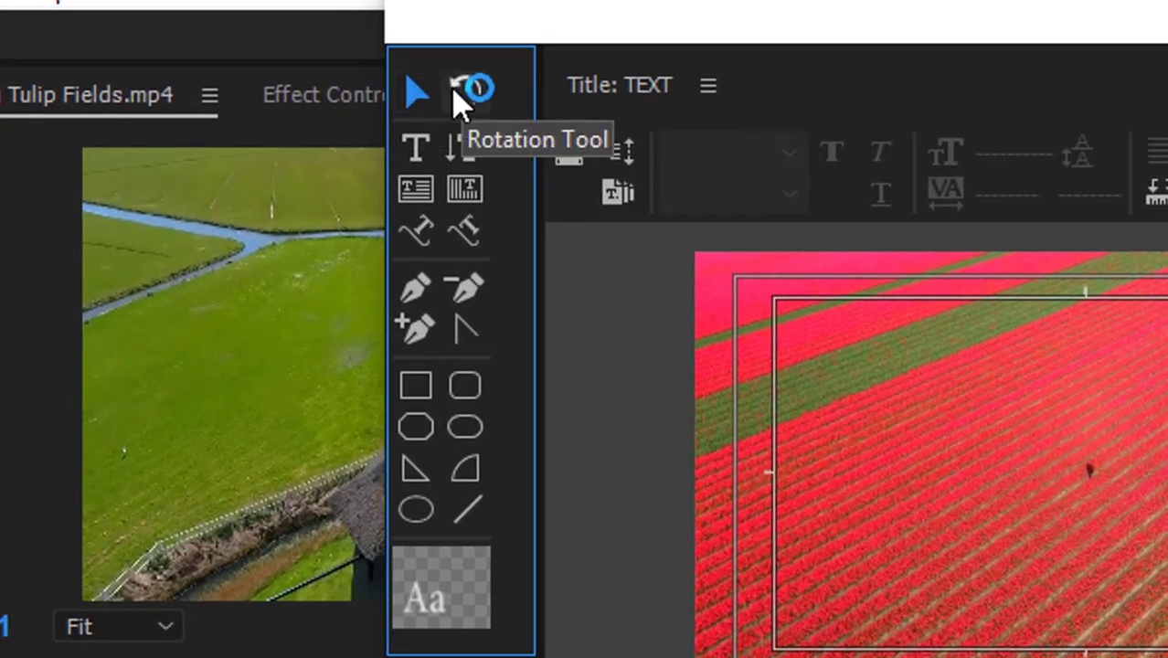
click(425, 148)
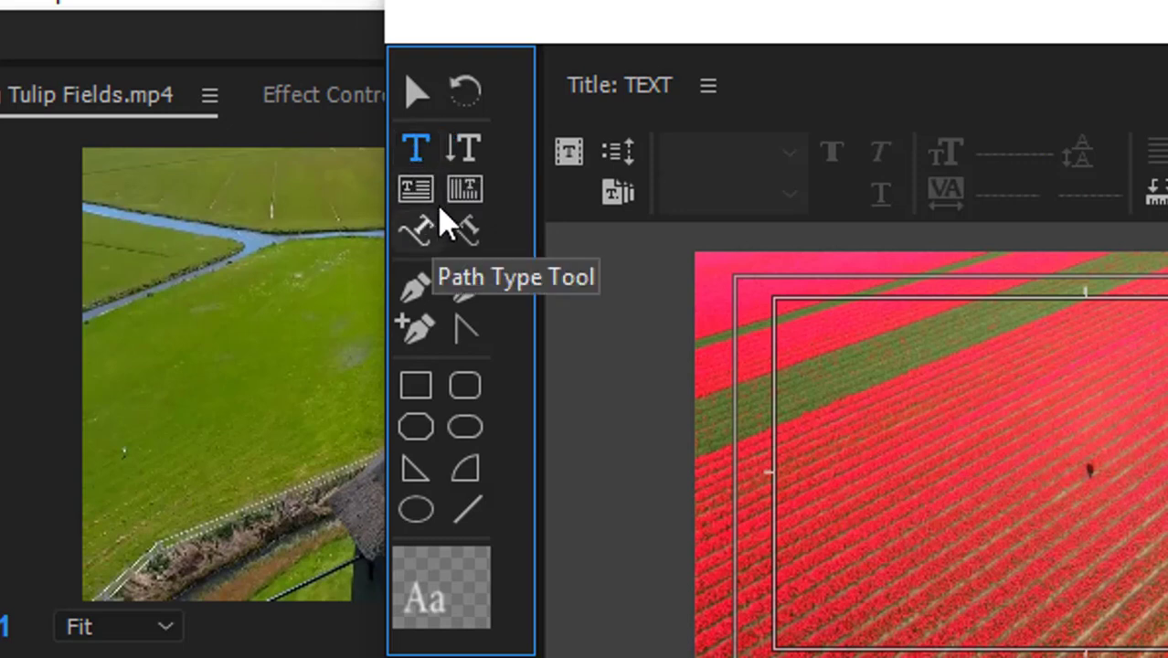
click(425, 139)
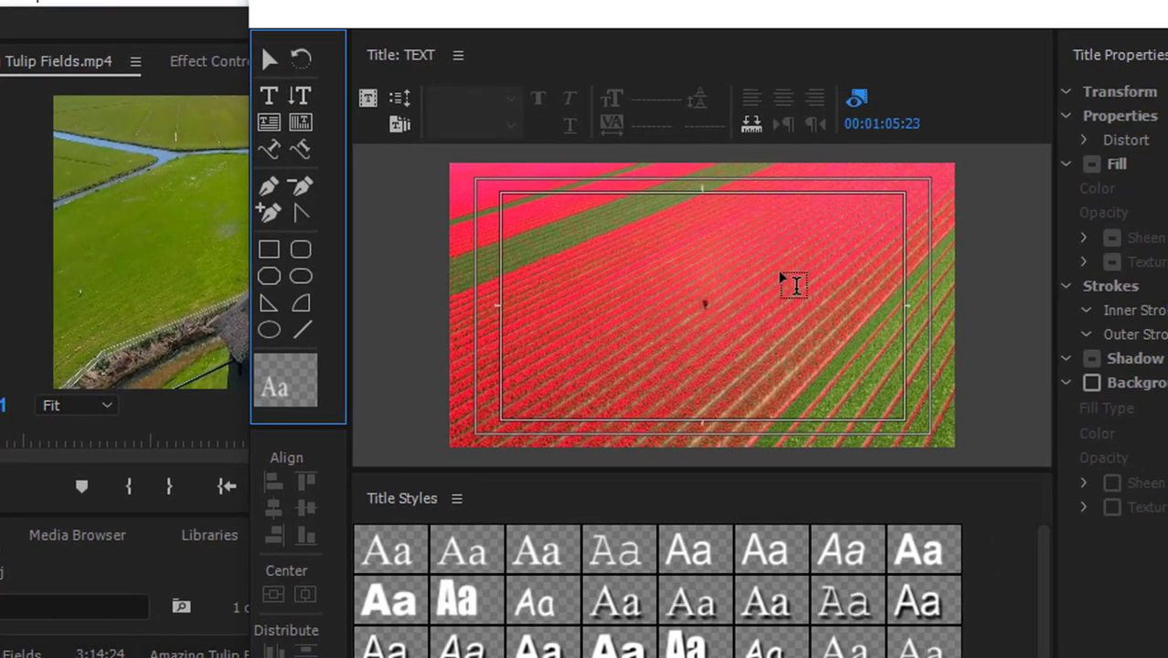
Type TEXT just left of the frame's centre and select the whole word.
click(585, 311)
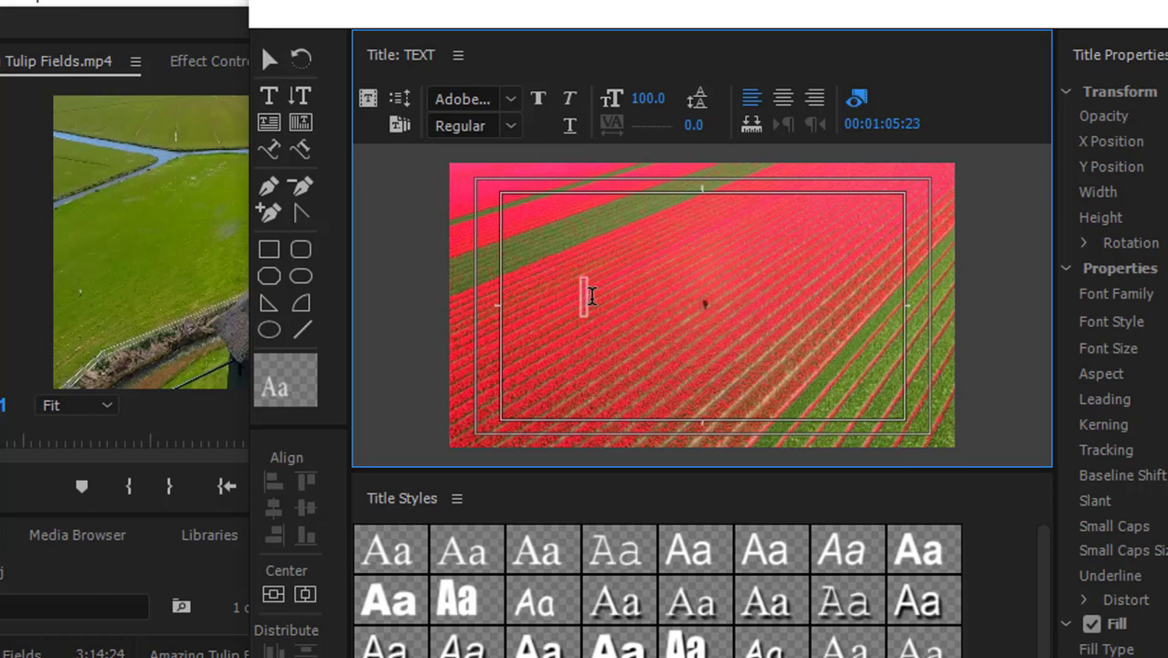
text(TEXT)
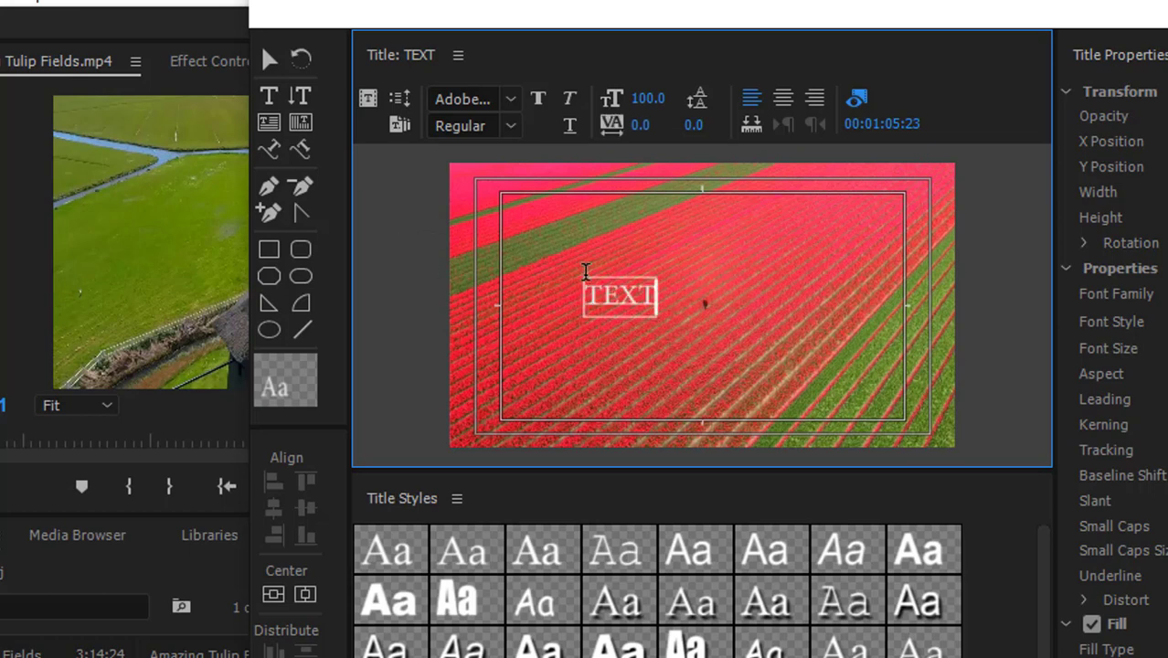
drag(594, 289, 537, 295)
click(644, 297)
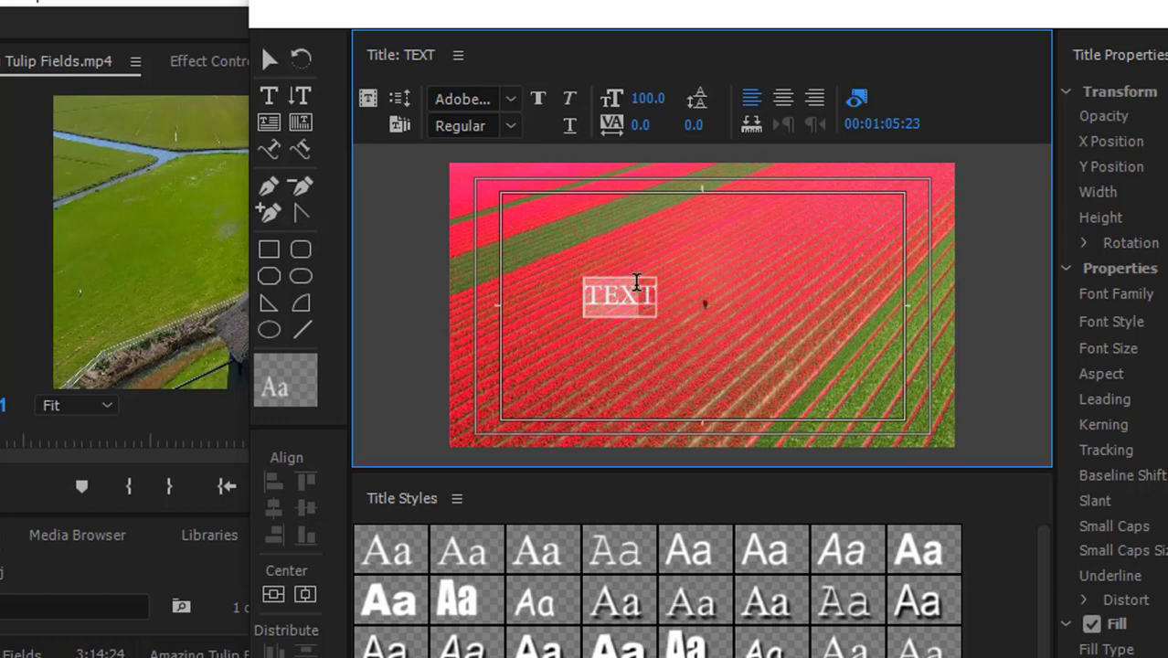
click(651, 290)
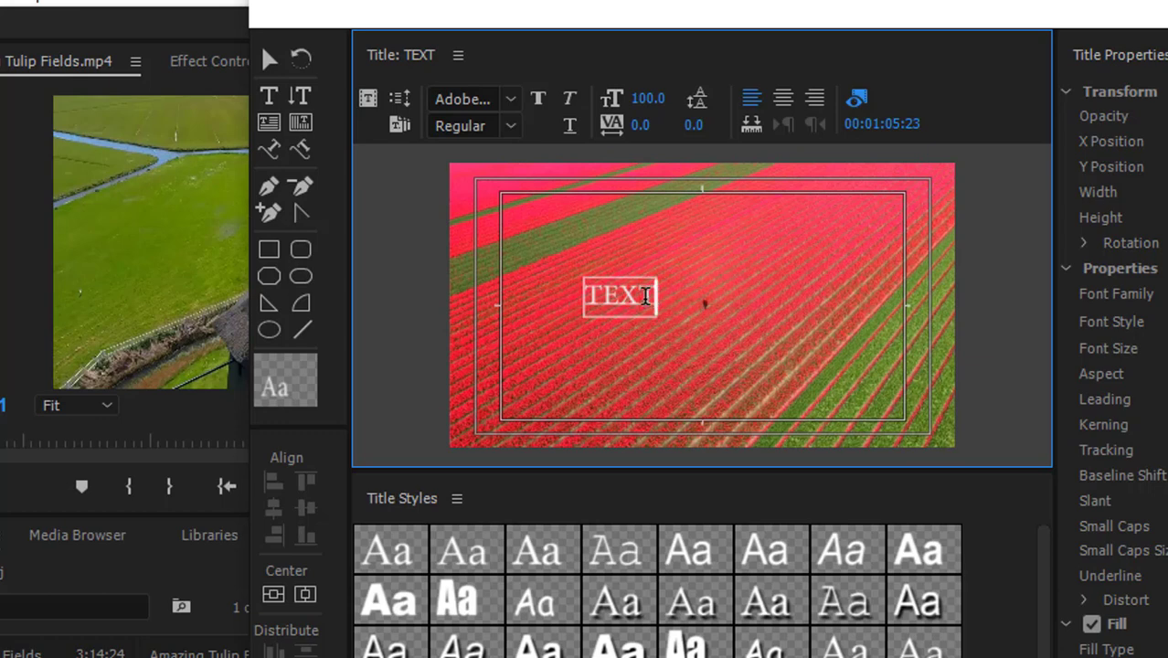
drag(650, 294, 574, 297)
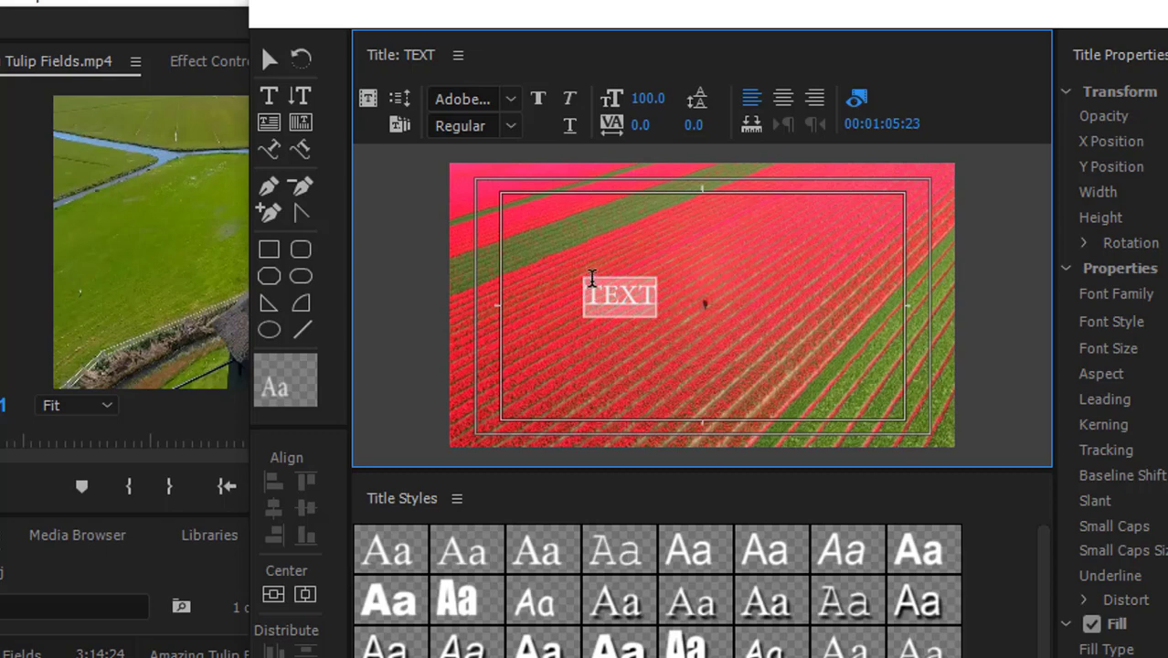
click(511, 99)
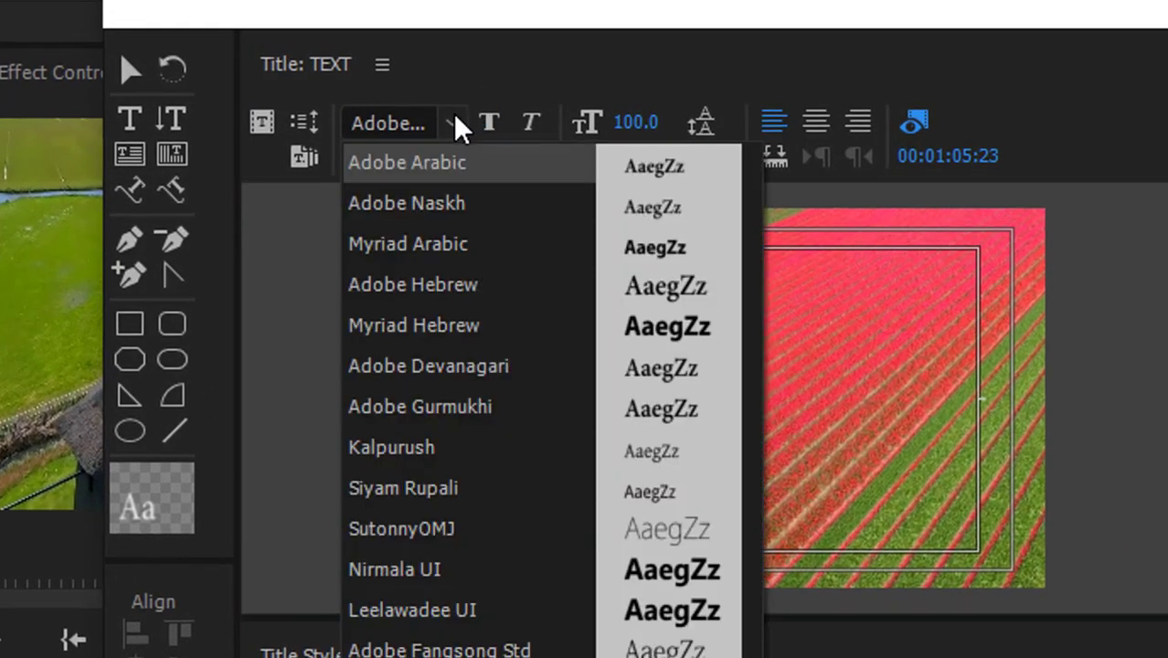
Scroll the font family list and apply Good Times to TEXT.
click(477, 86)
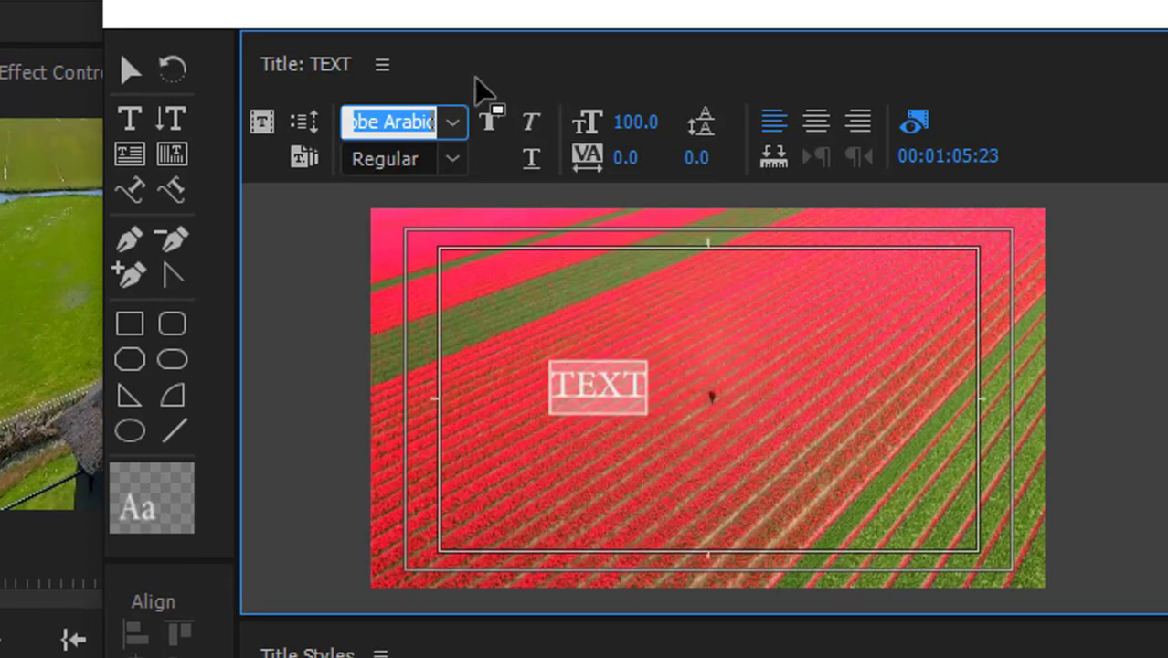
click(448, 125)
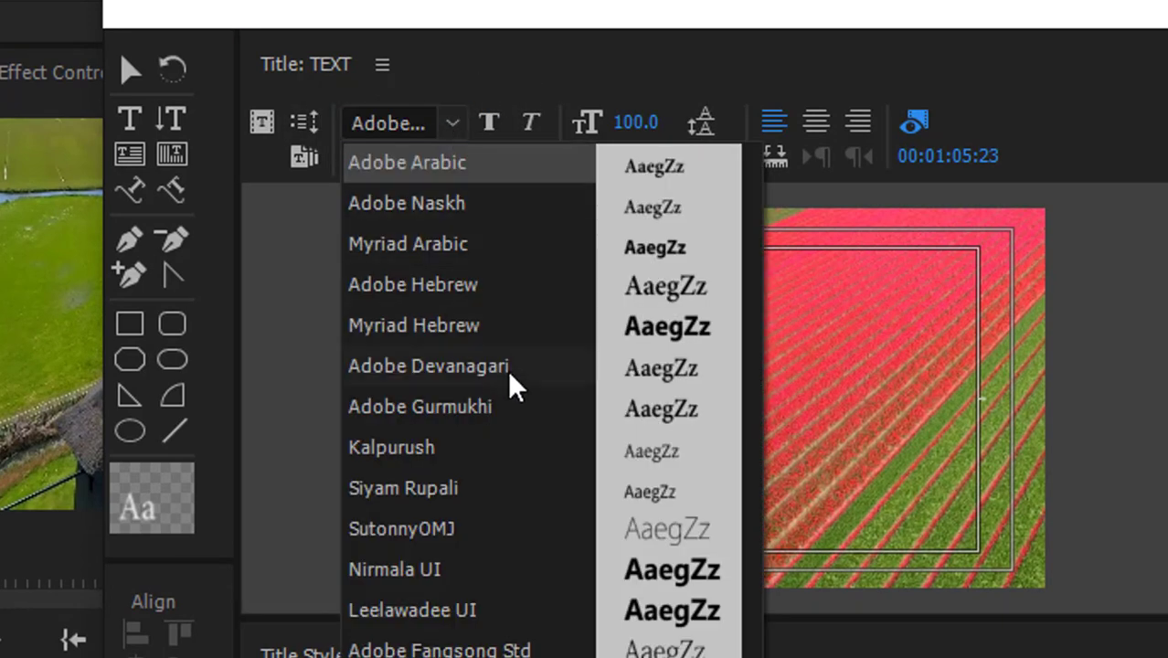
scroll(510, 376, down, 3)
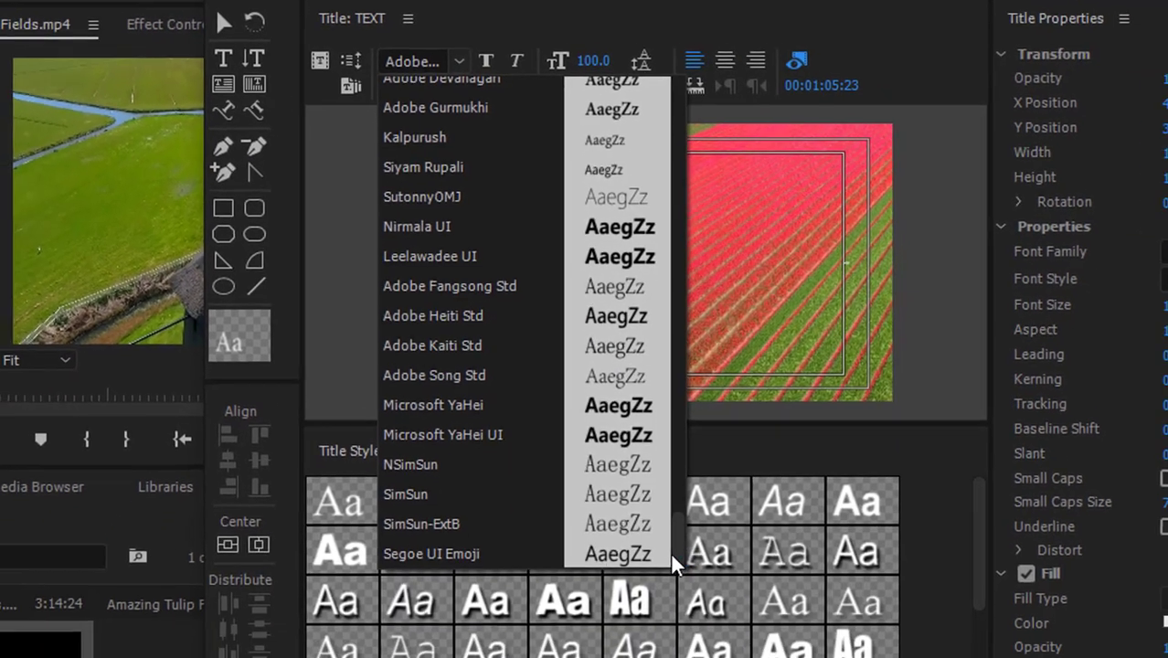
drag(669, 551, 661, 67)
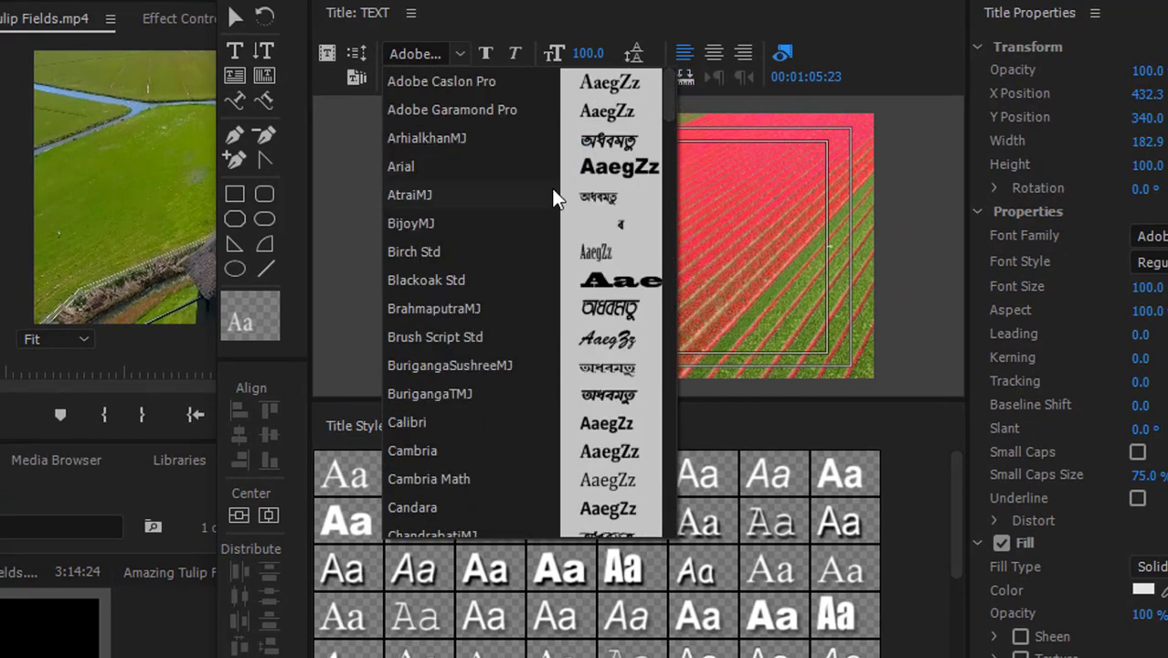
scroll(558, 199, down, 10)
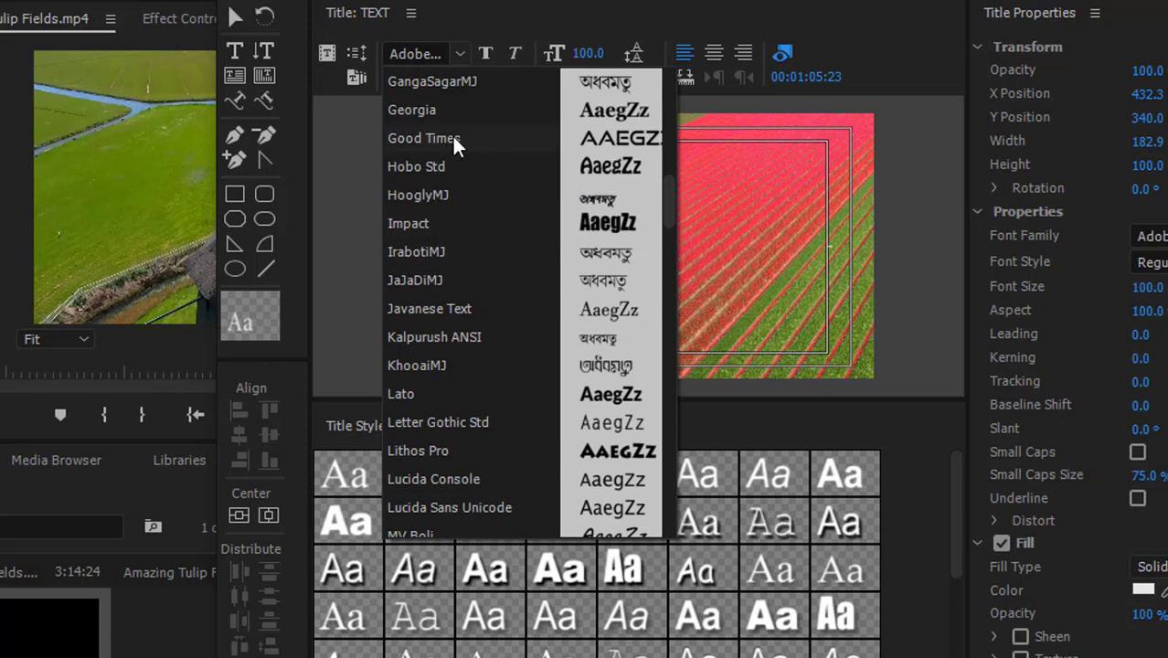
click(422, 138)
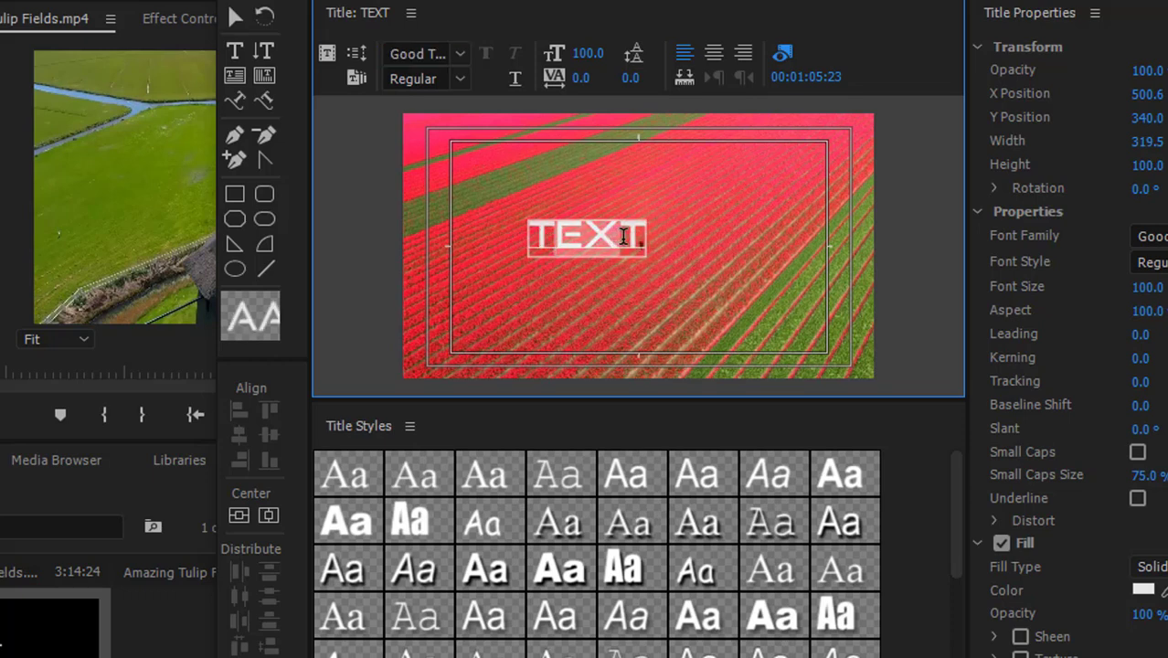
Reselect the word TEXT and switch its font family to Impact.
click(458, 79)
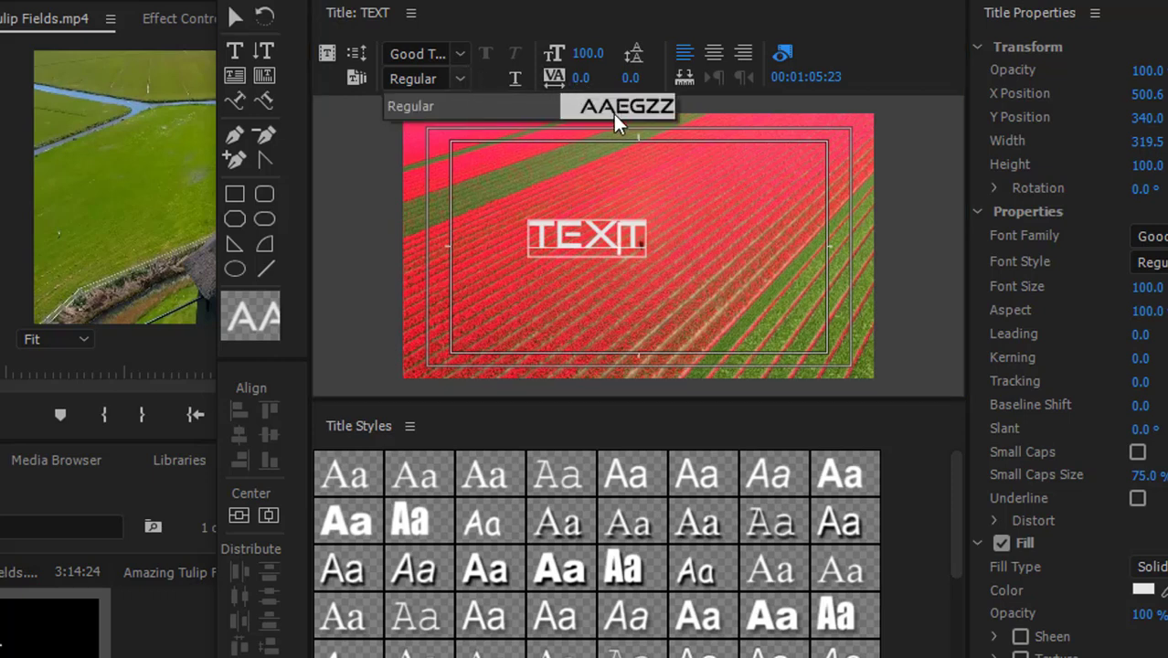
click(551, 233)
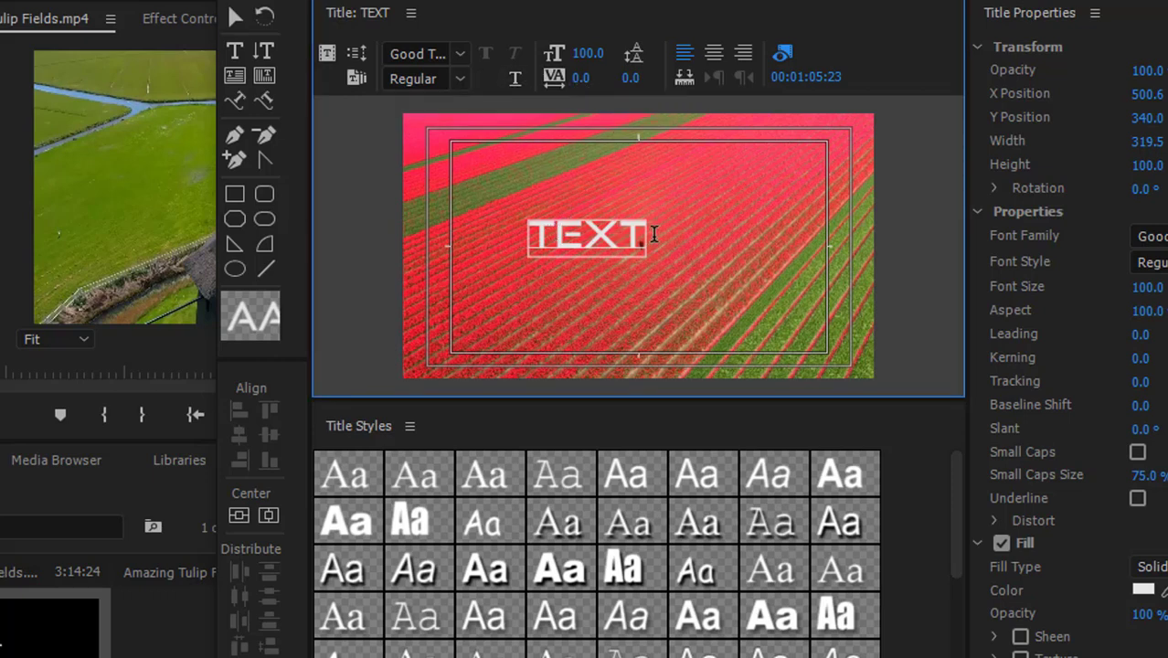
drag(645, 237, 526, 242)
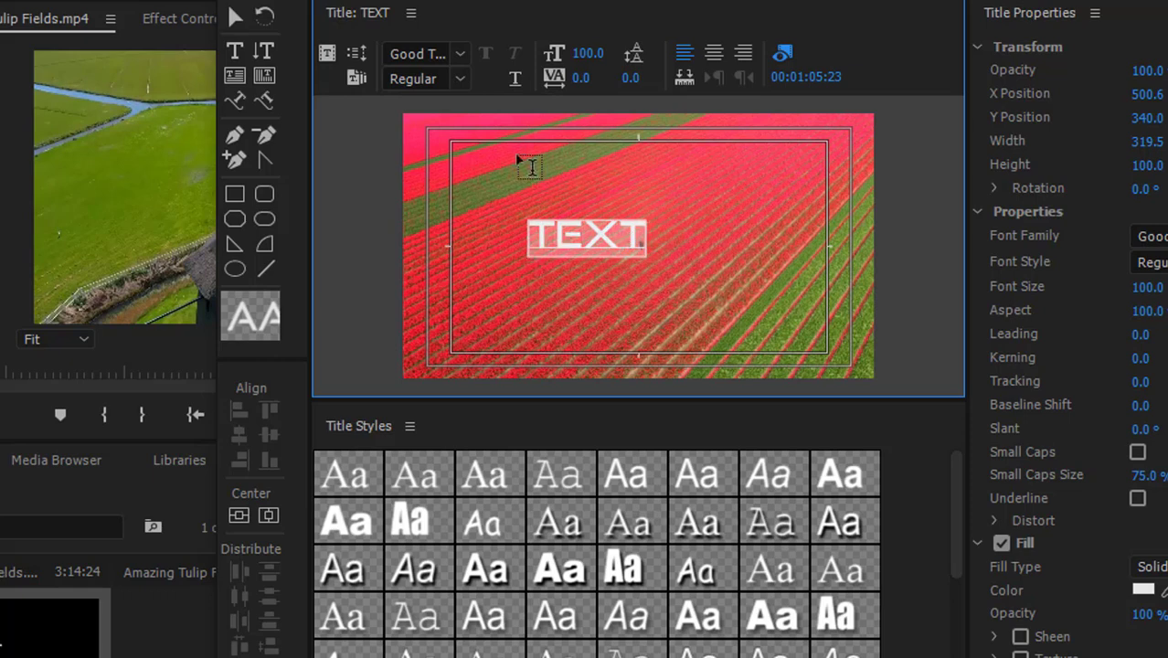
click(457, 79)
click(453, 53)
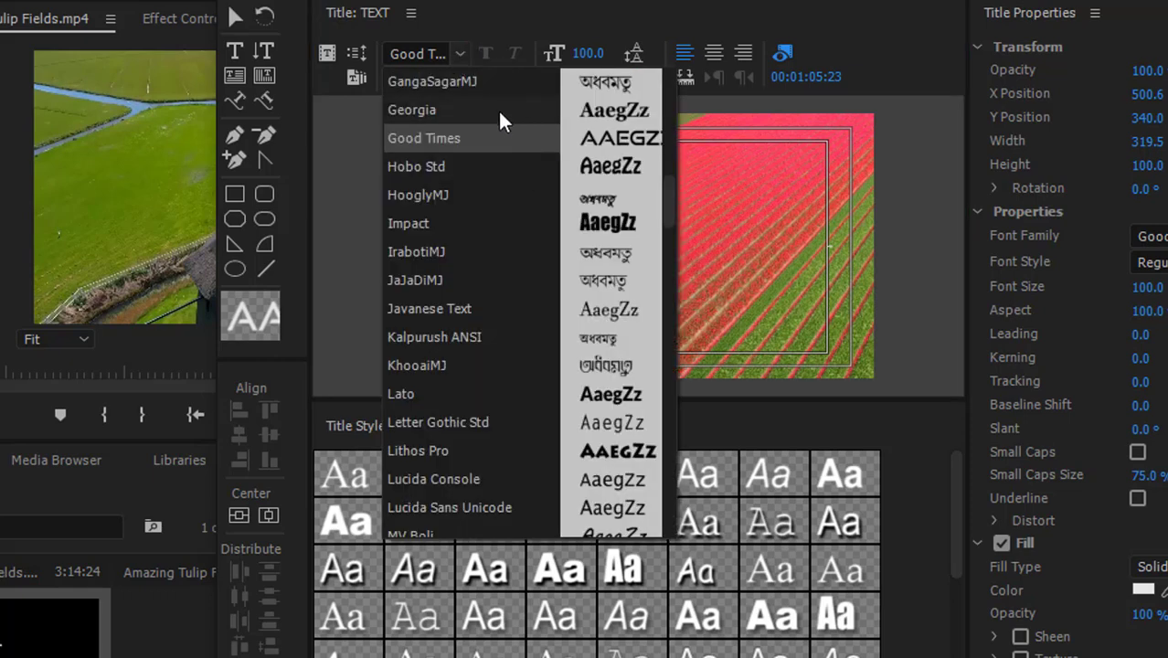
click(472, 223)
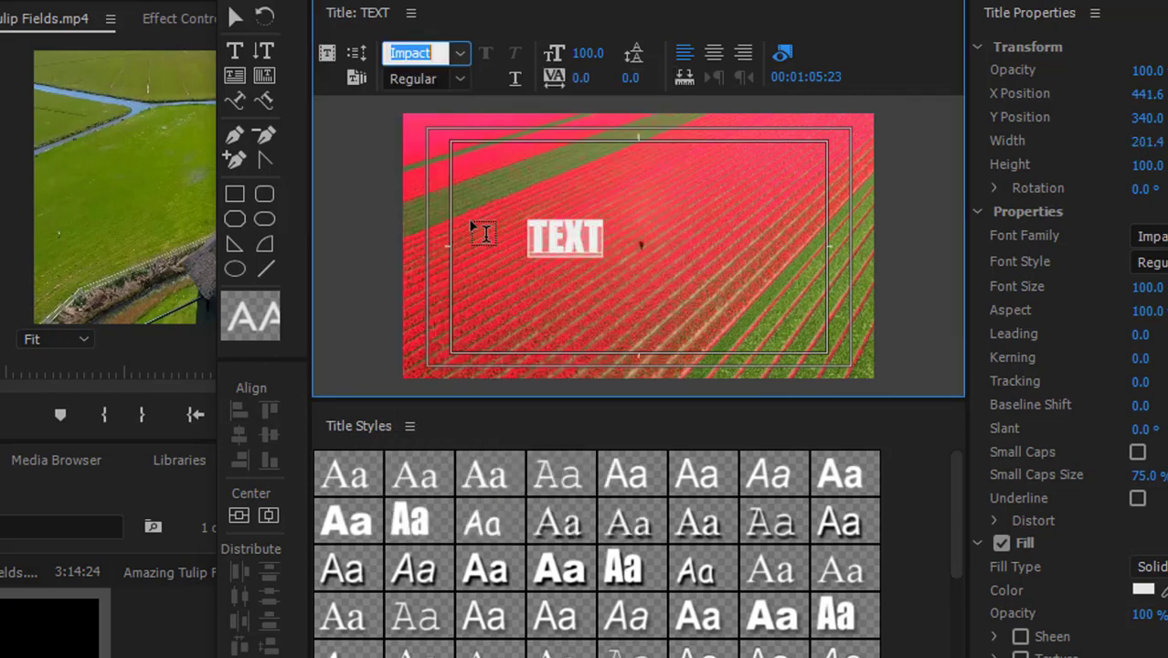
Change the TEXT font family to Arial.
click(453, 77)
click(452, 53)
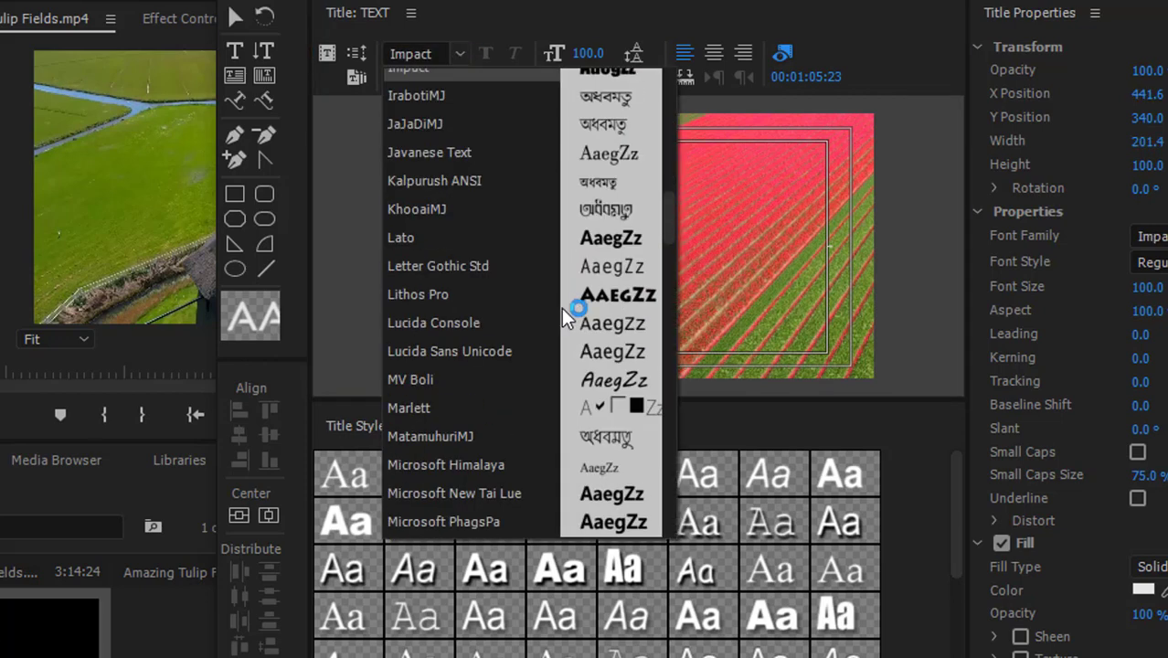
scroll(473, 265, up, 10)
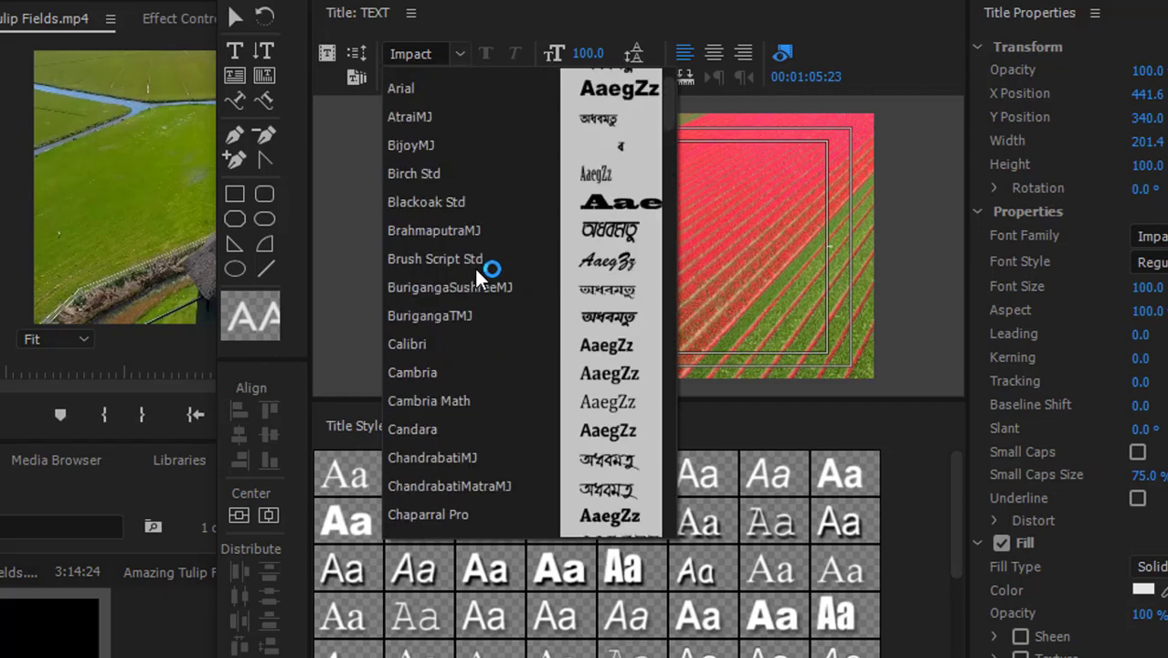
scroll(460, 170, up, 2)
click(413, 166)
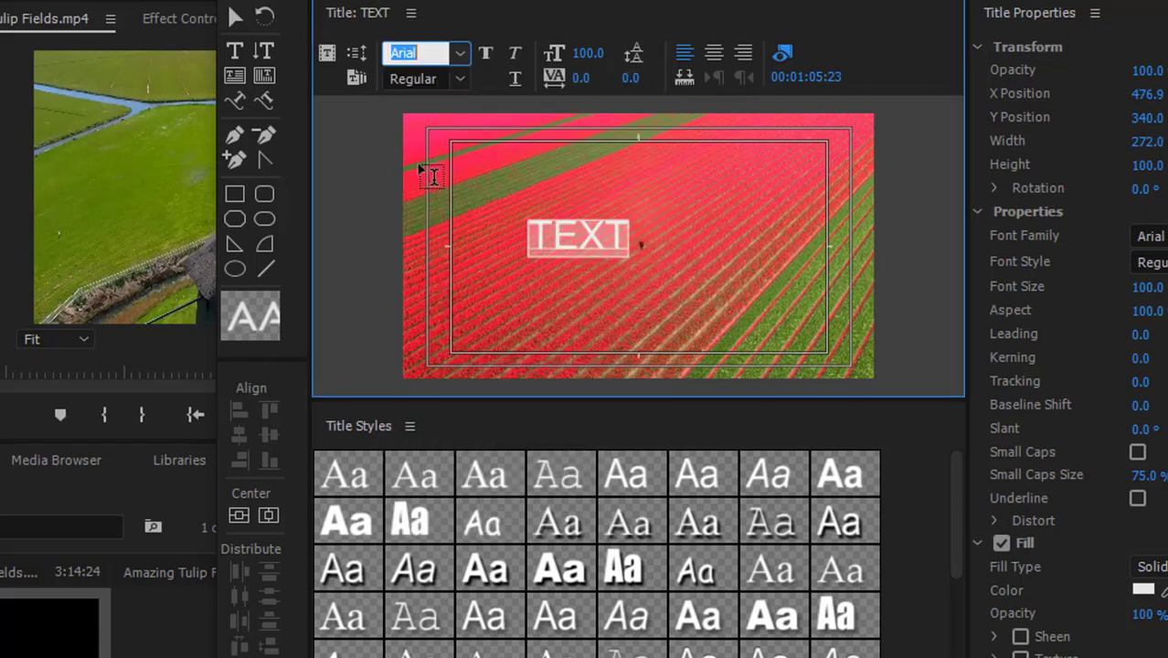
click(460, 55)
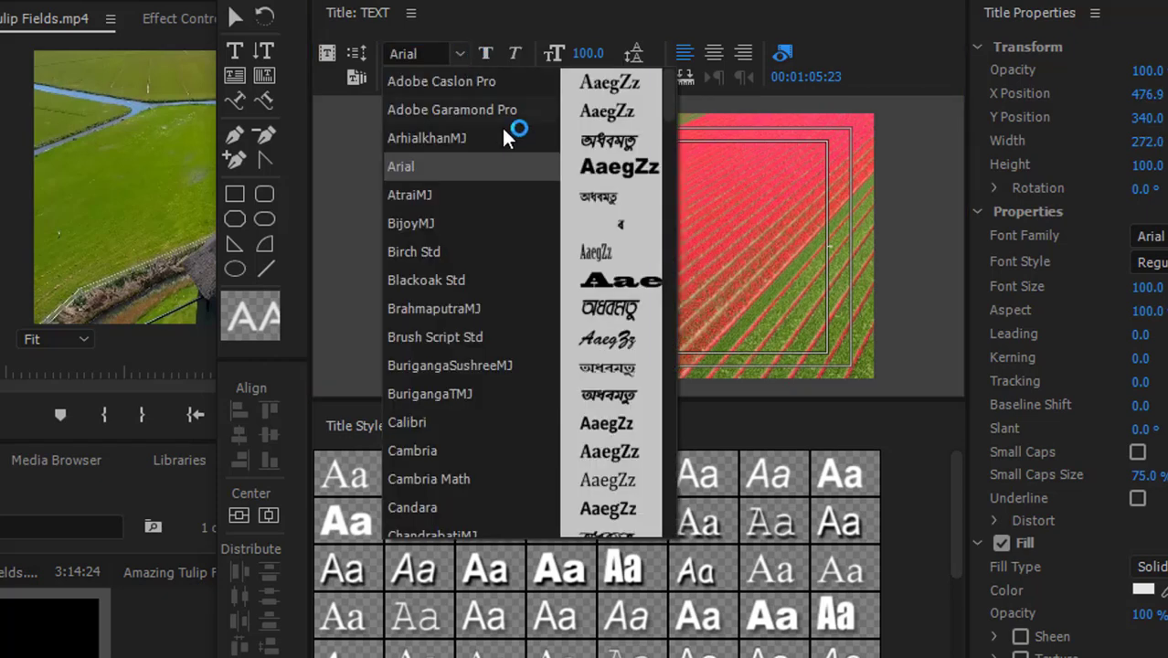
click(890, 68)
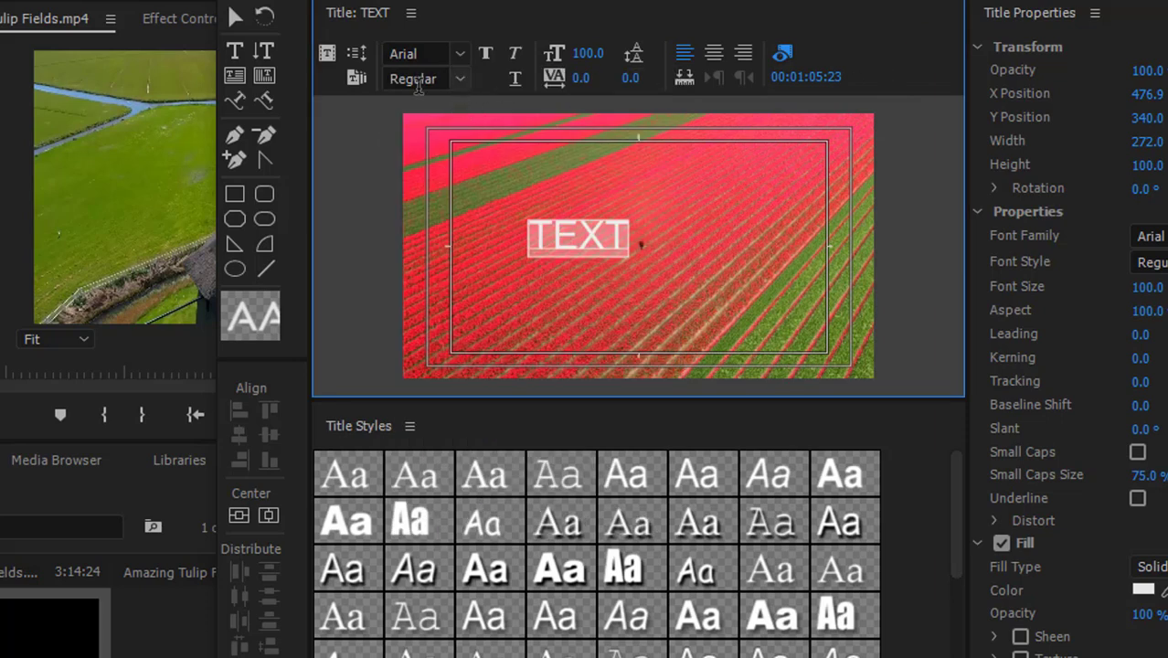
Try the Black, Bold and Italic font styles on TEXT, settling on Bold.
click(459, 79)
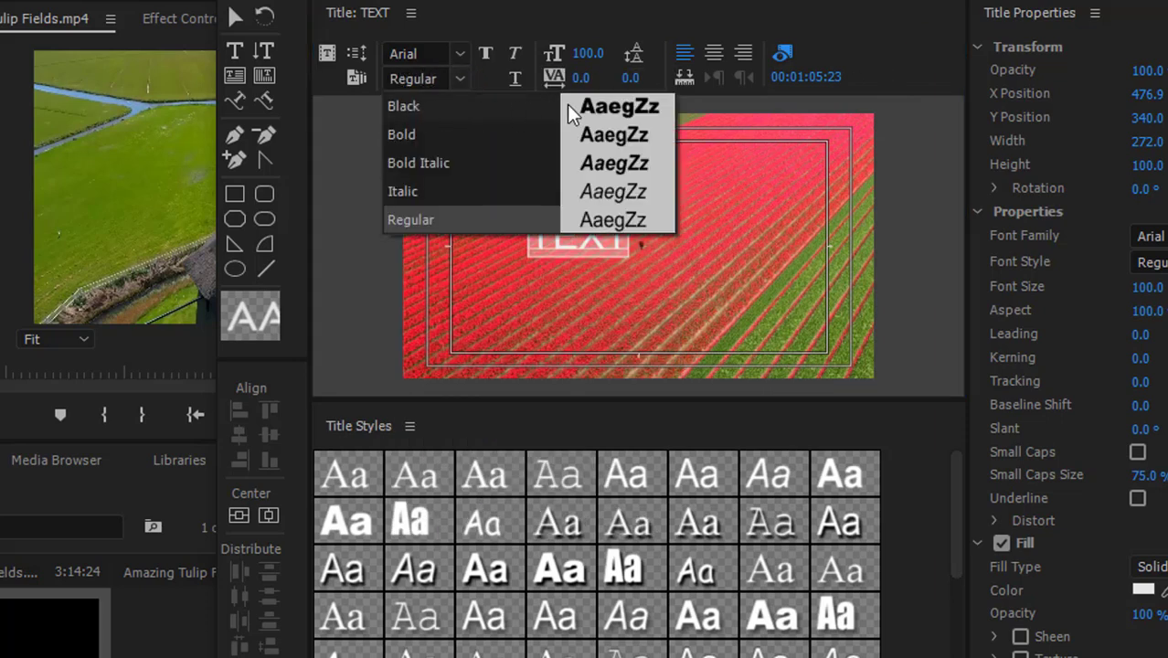
click(631, 243)
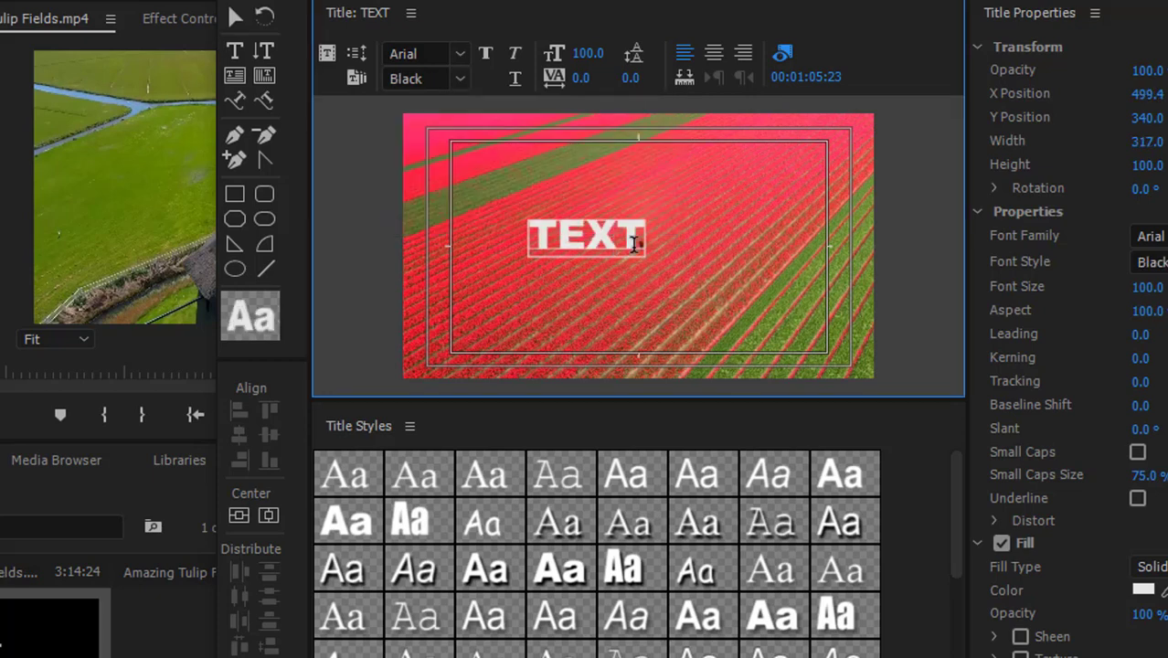
click(460, 80)
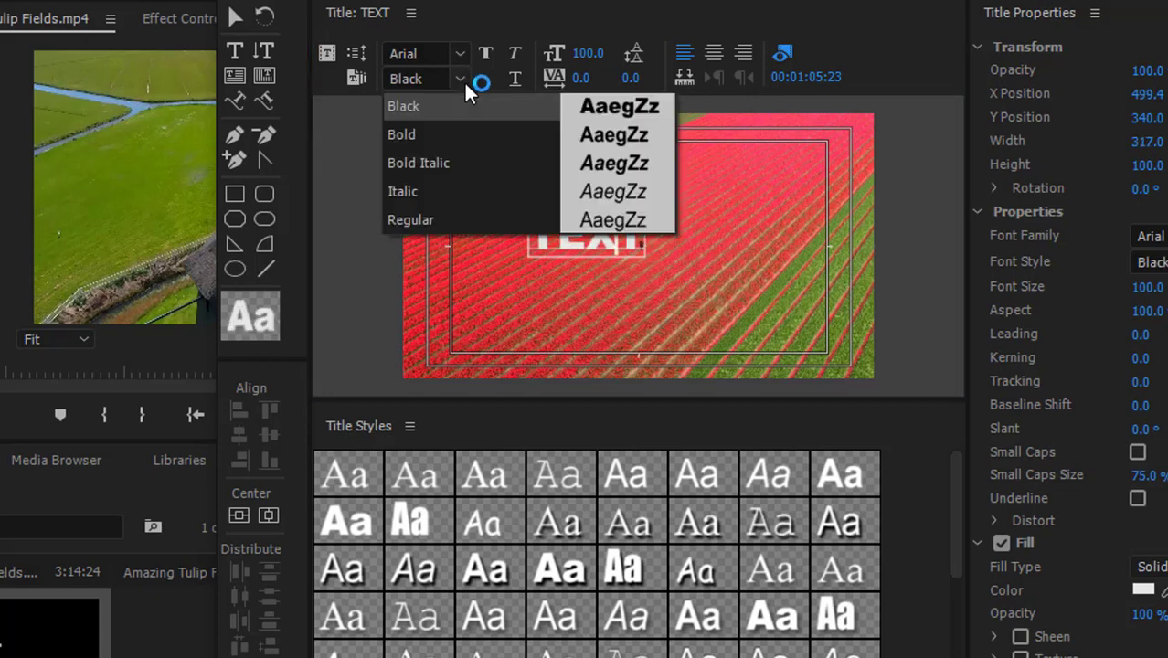
click(503, 134)
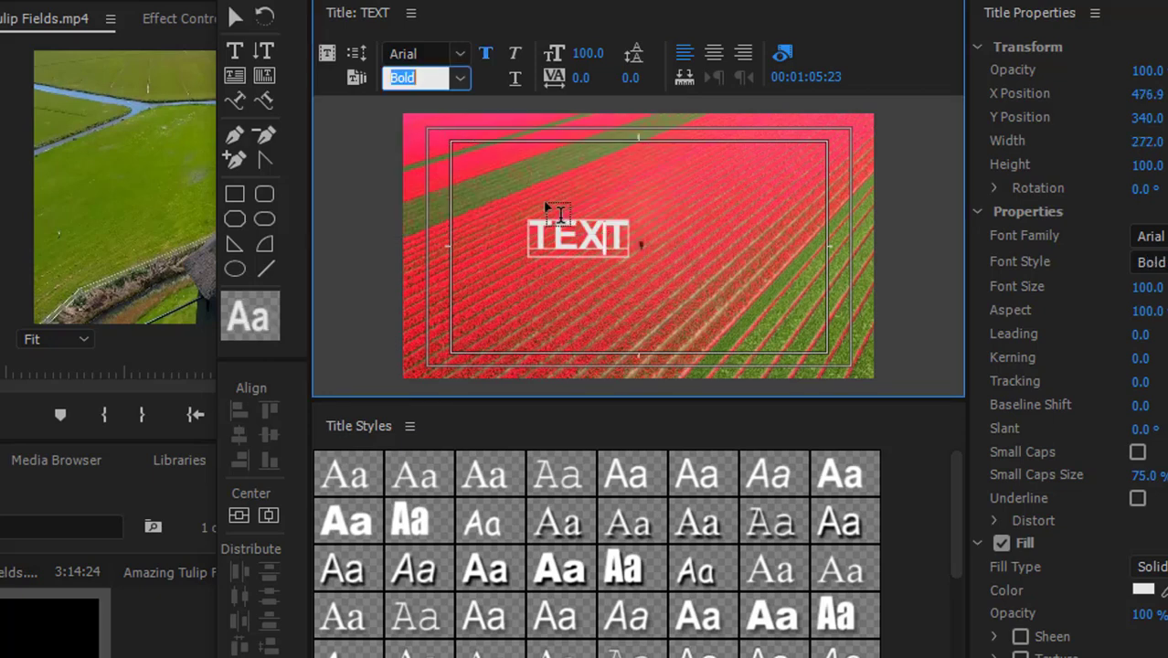
click(460, 80)
click(444, 201)
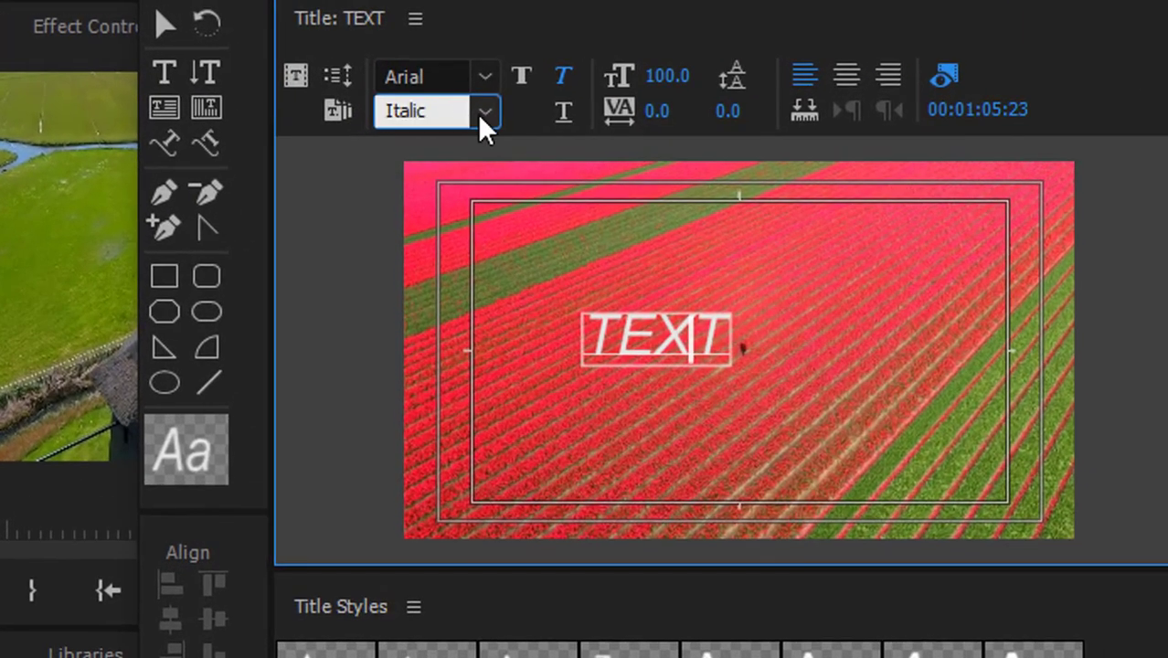
click(478, 102)
click(482, 190)
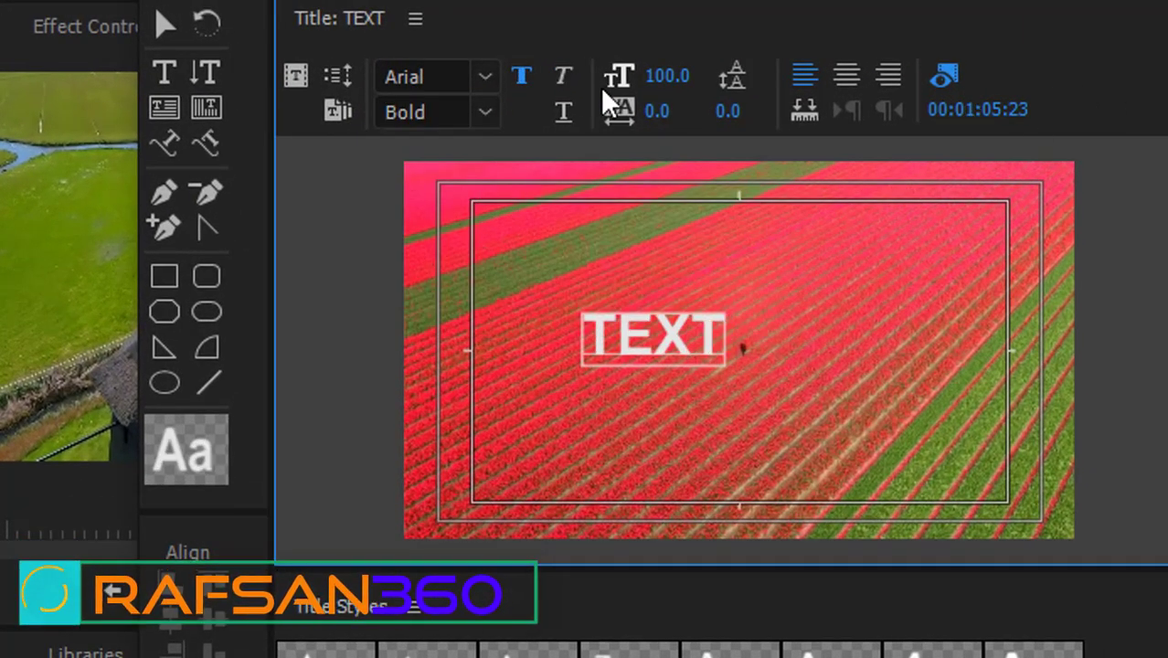
Toggle the Bold and Underline buttons, leaving TEXT bold with no underline.
click(522, 75)
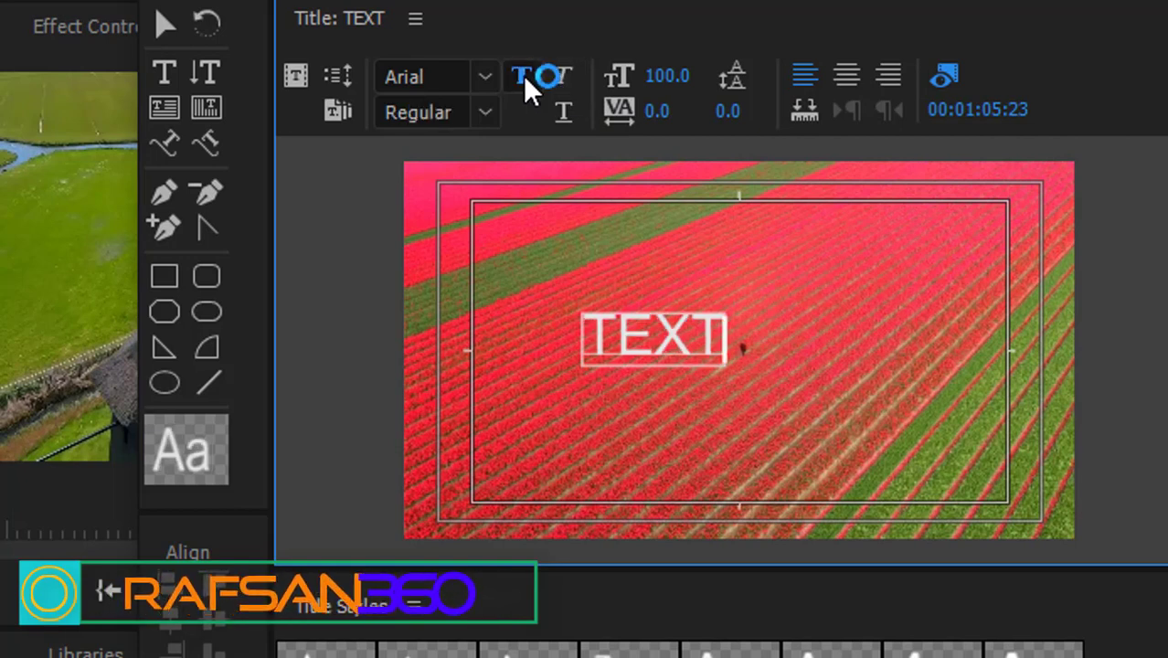
click(522, 75)
click(523, 75)
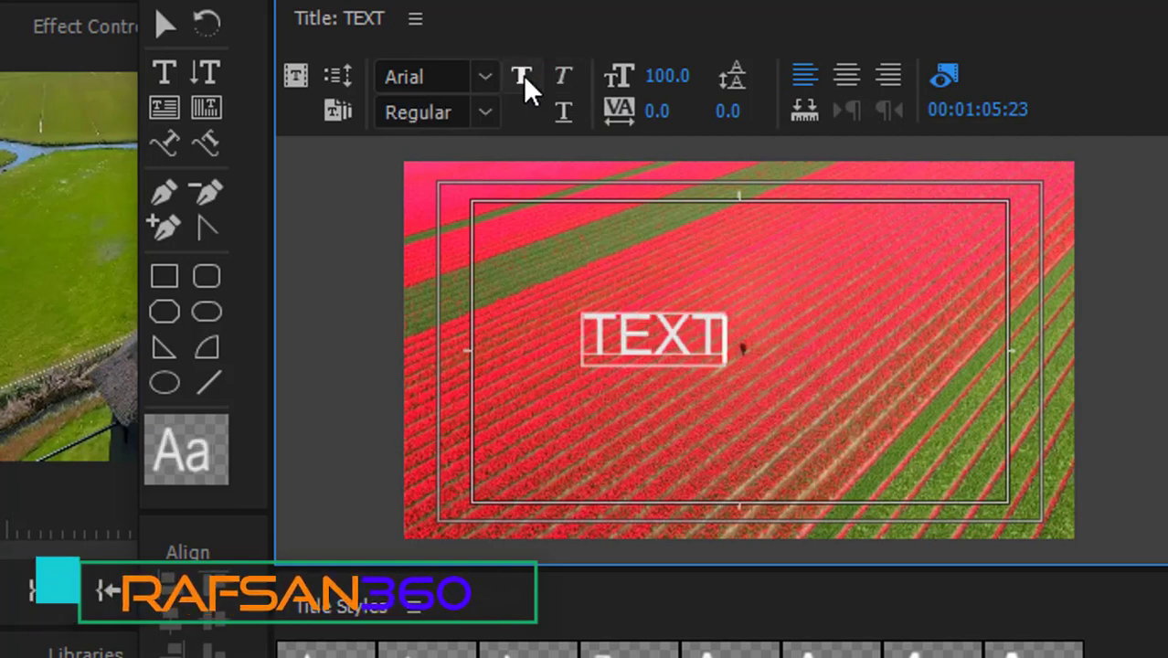
click(522, 75)
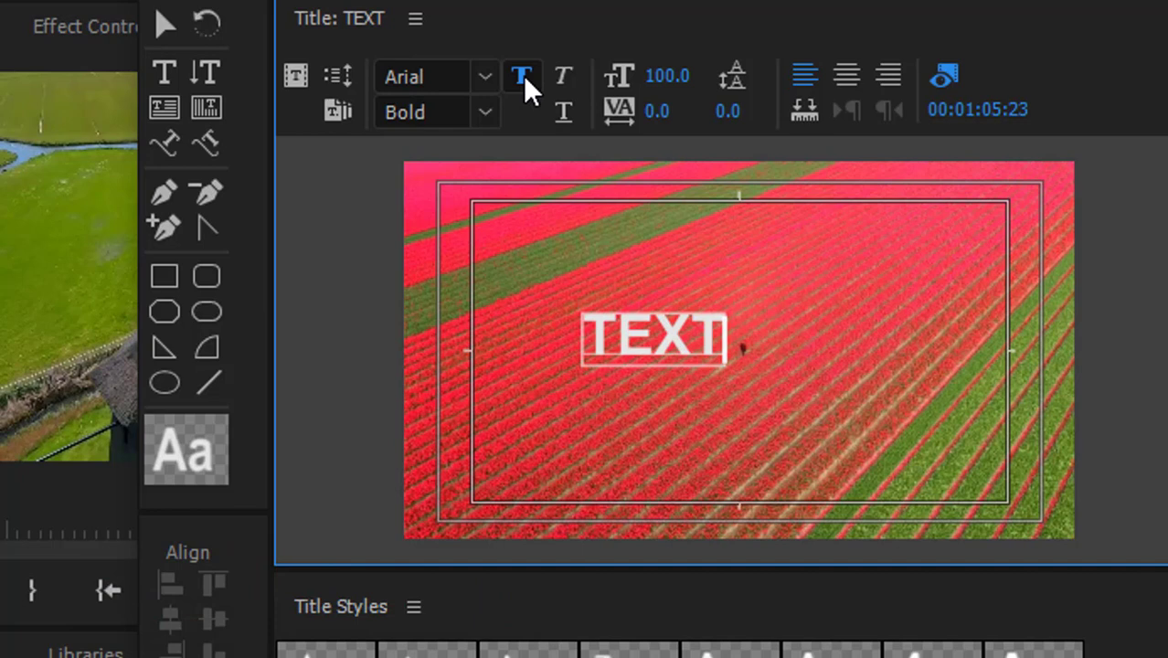
click(565, 113)
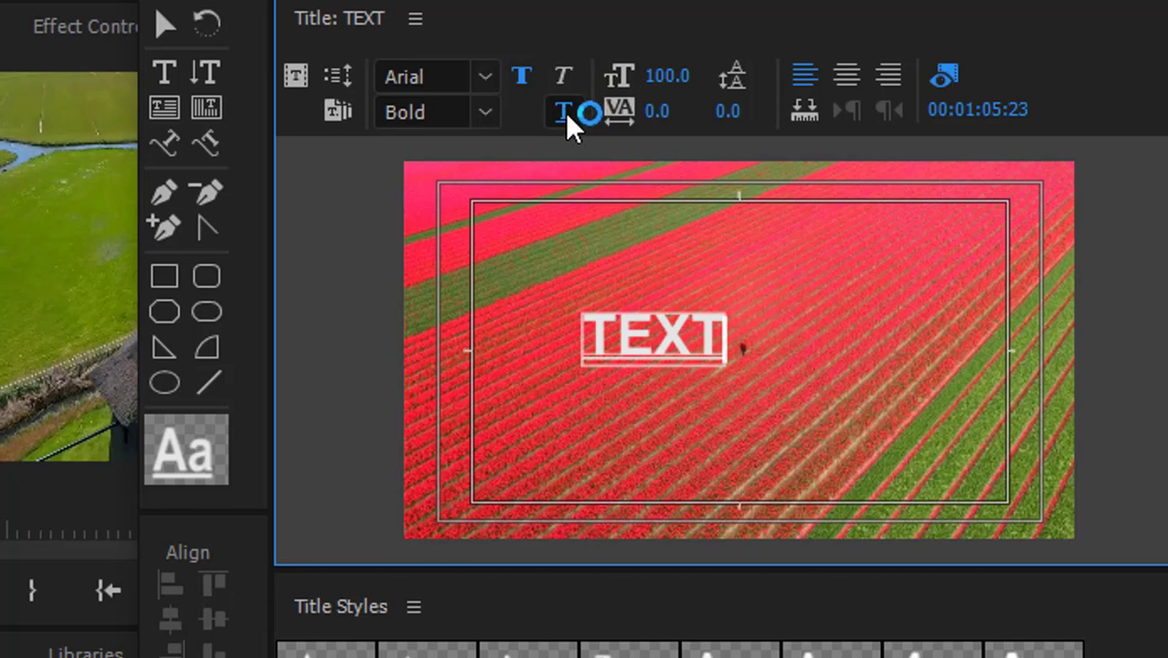
click(565, 111)
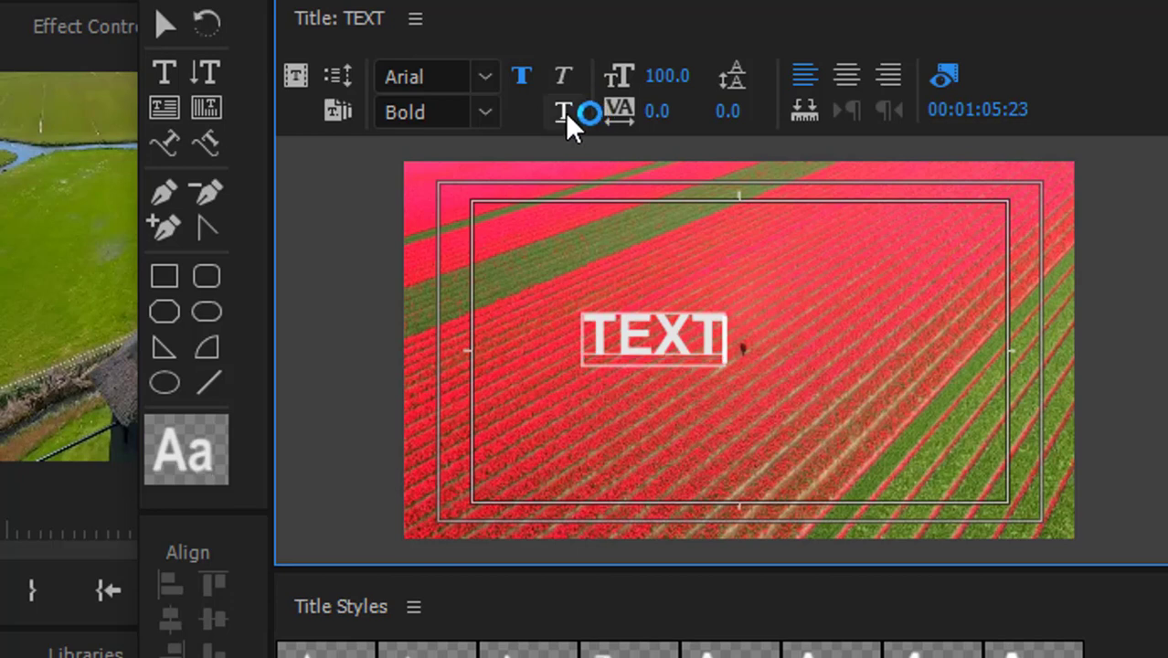
Set the TEXT title's font size to 200.
click(664, 80)
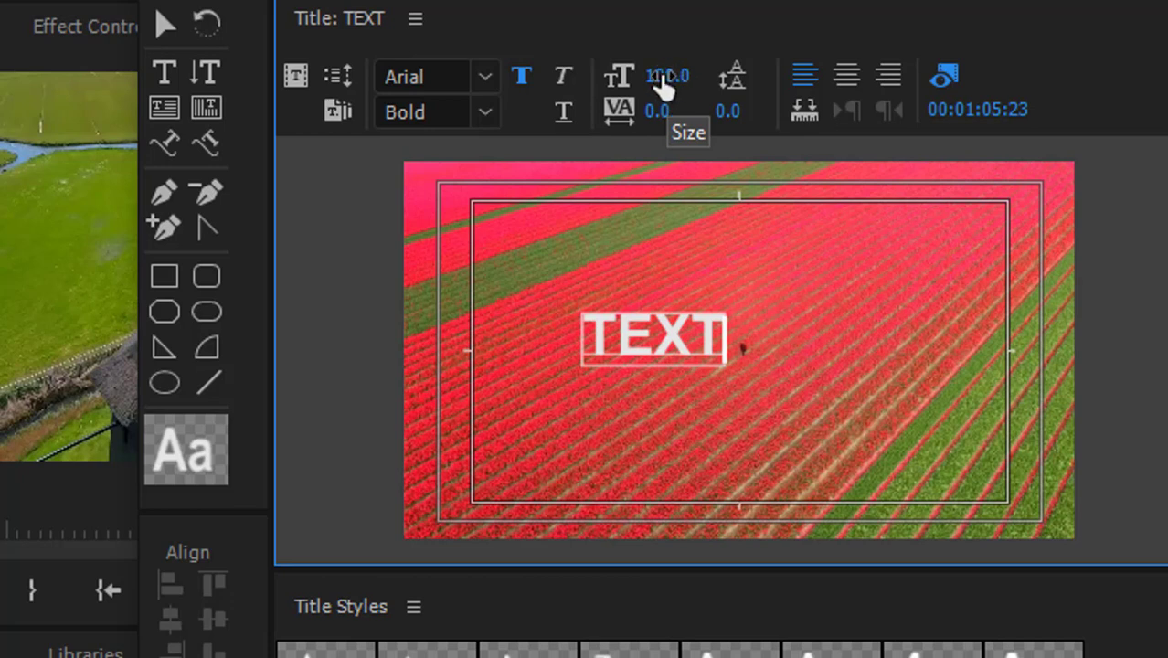
click(665, 81)
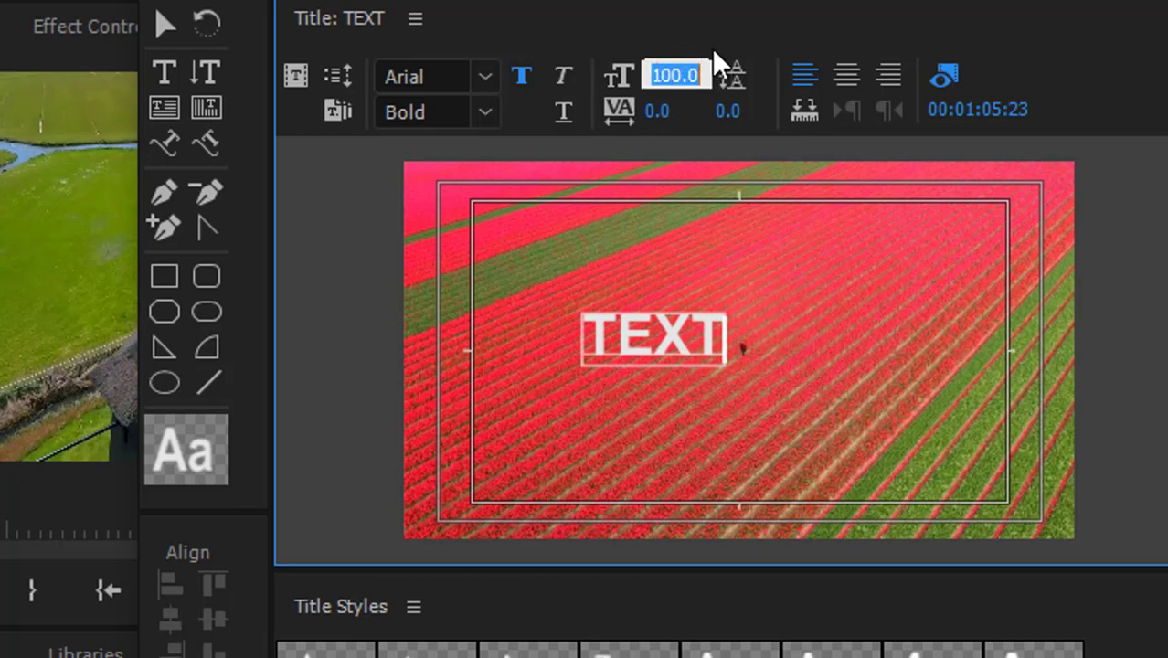
drag(660, 81, 742, 80)
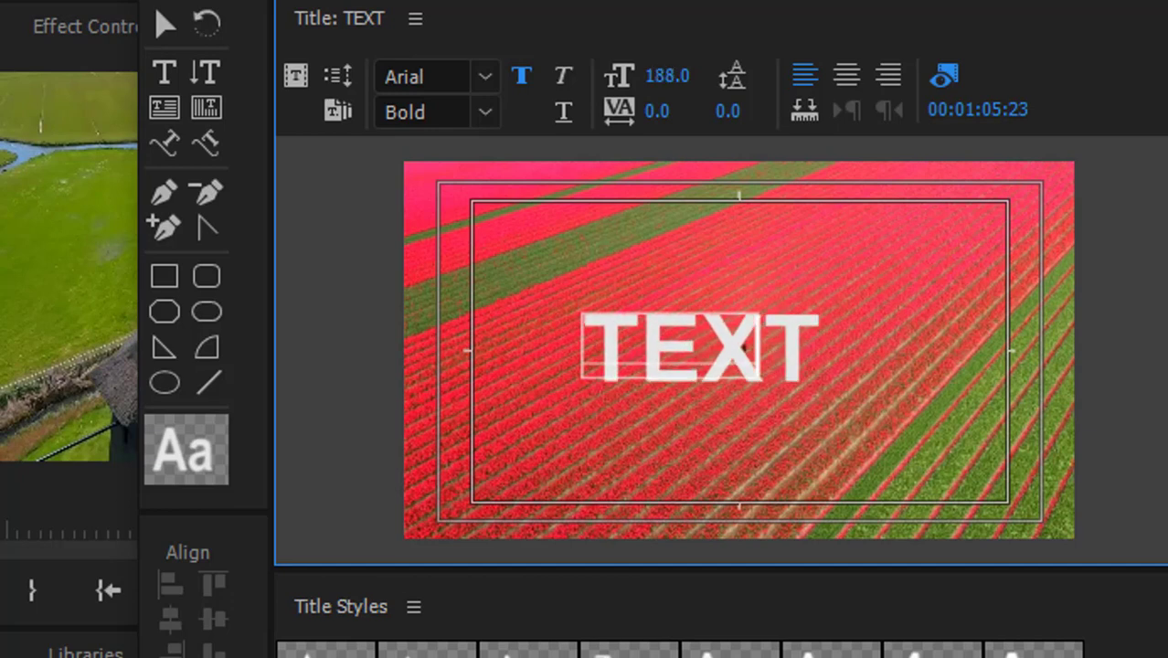
drag(744, 347, 664, 73)
click(677, 75)
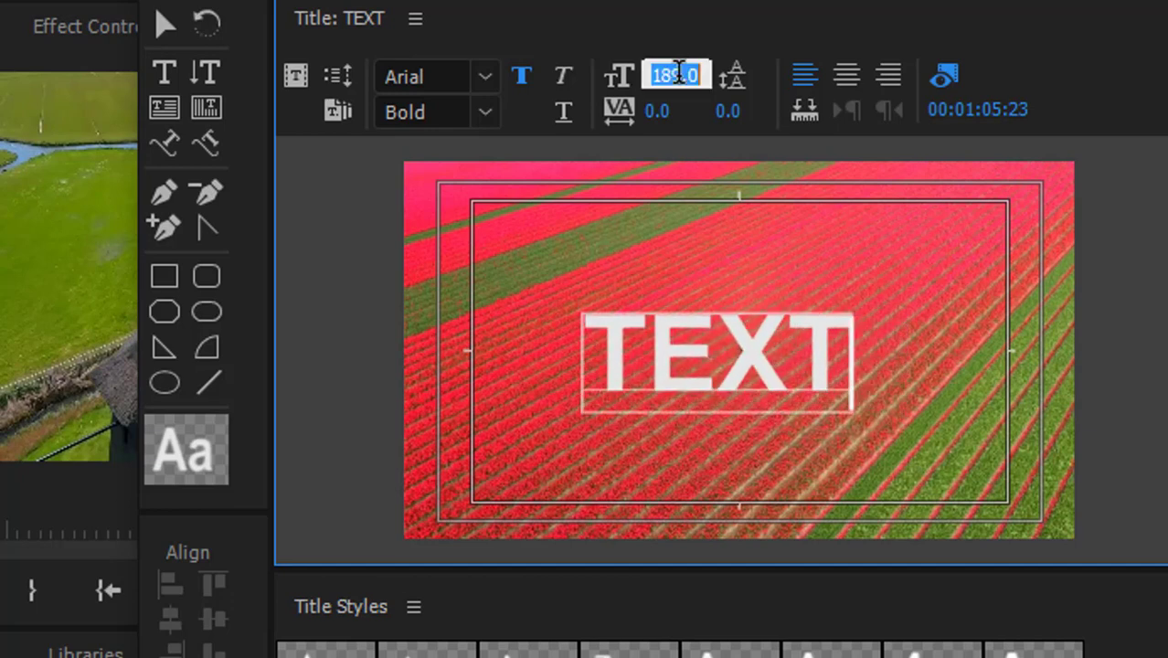
text(2)
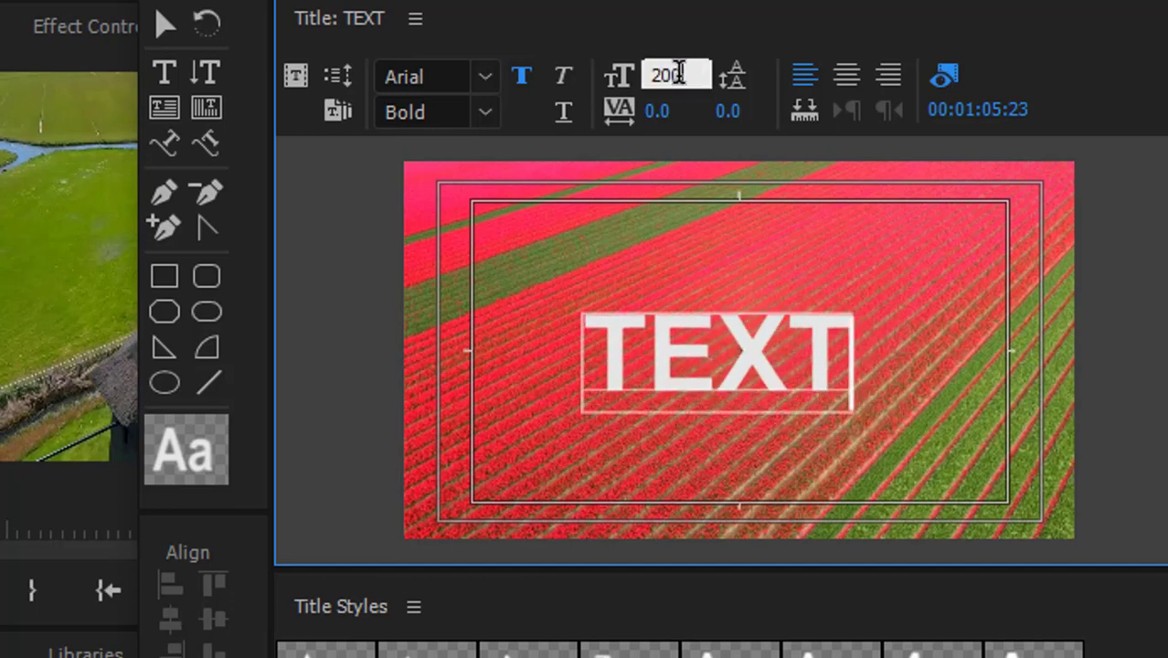
text(00)
key(Return)
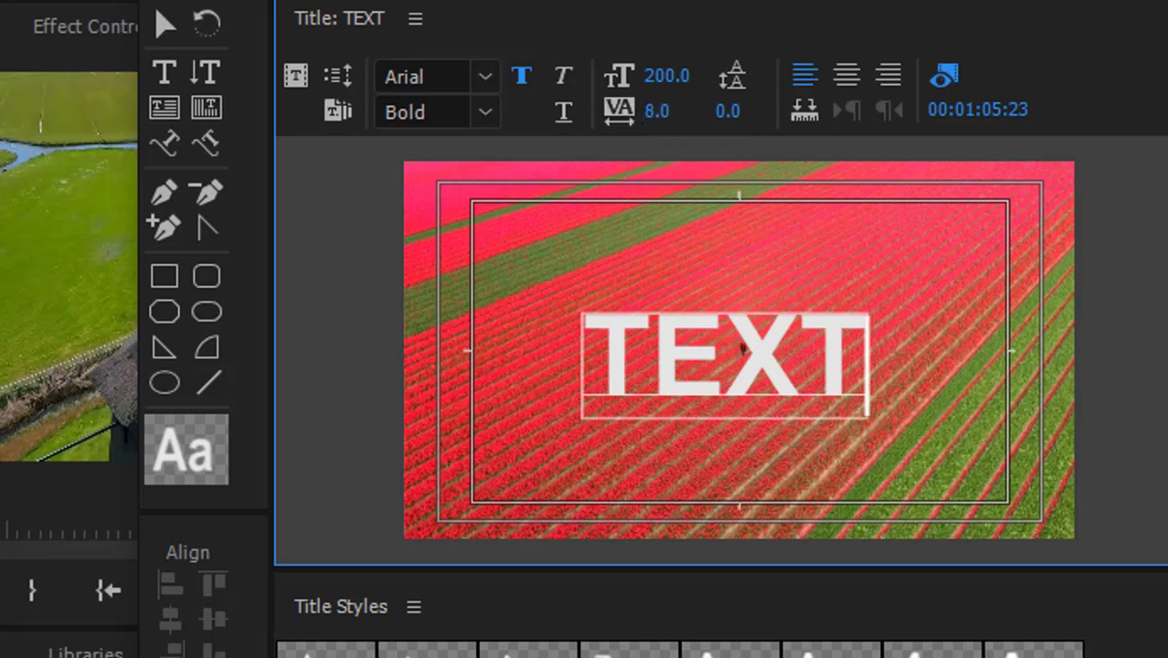
Move the TEXT title slightly up and left with the Selection tool.
click(725, 352)
drag(852, 374, 570, 383)
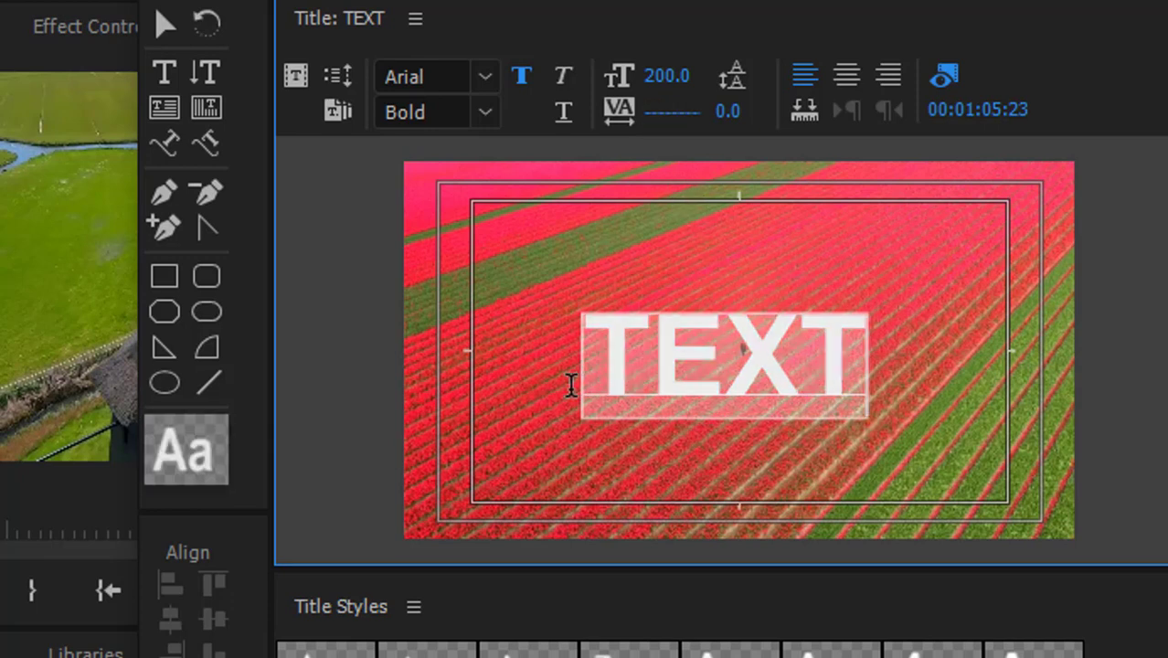
click(152, 31)
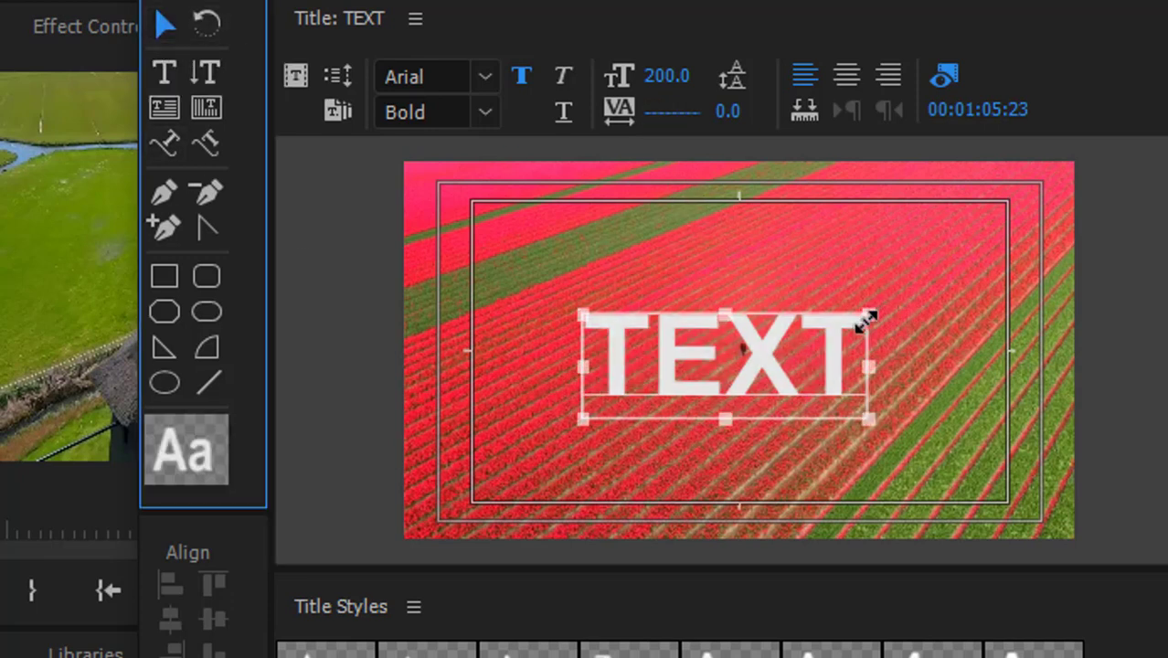
drag(847, 363, 837, 351)
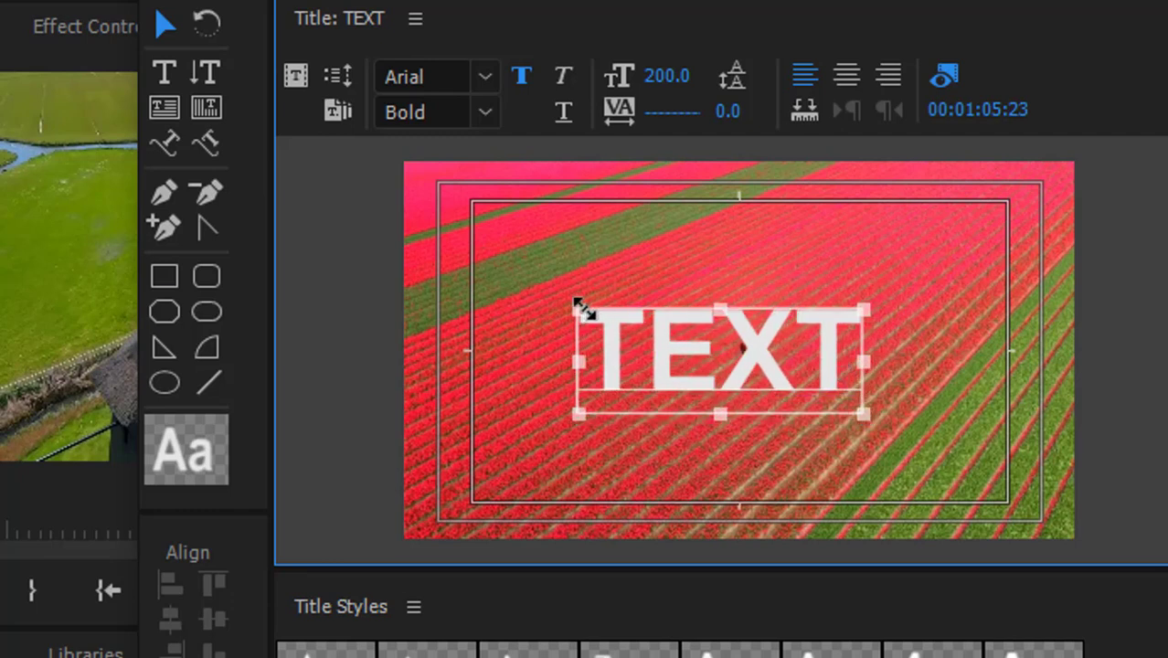
Select the word TEXT and raise its kerning to 72.
click(164, 72)
click(743, 357)
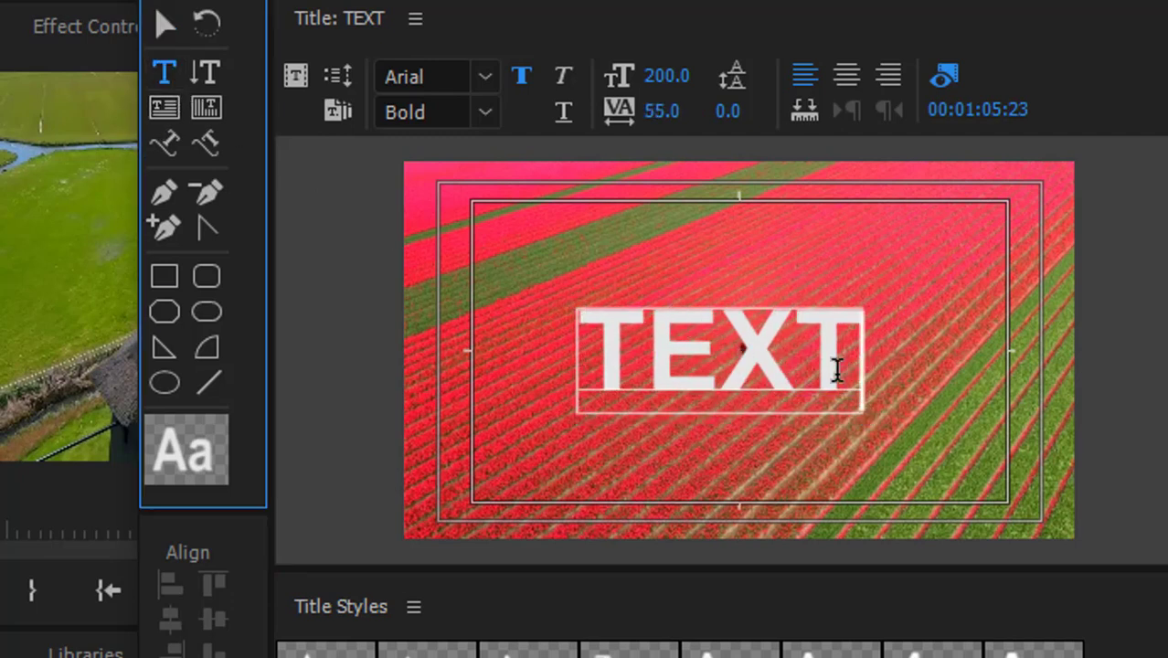
double_click(655, 361)
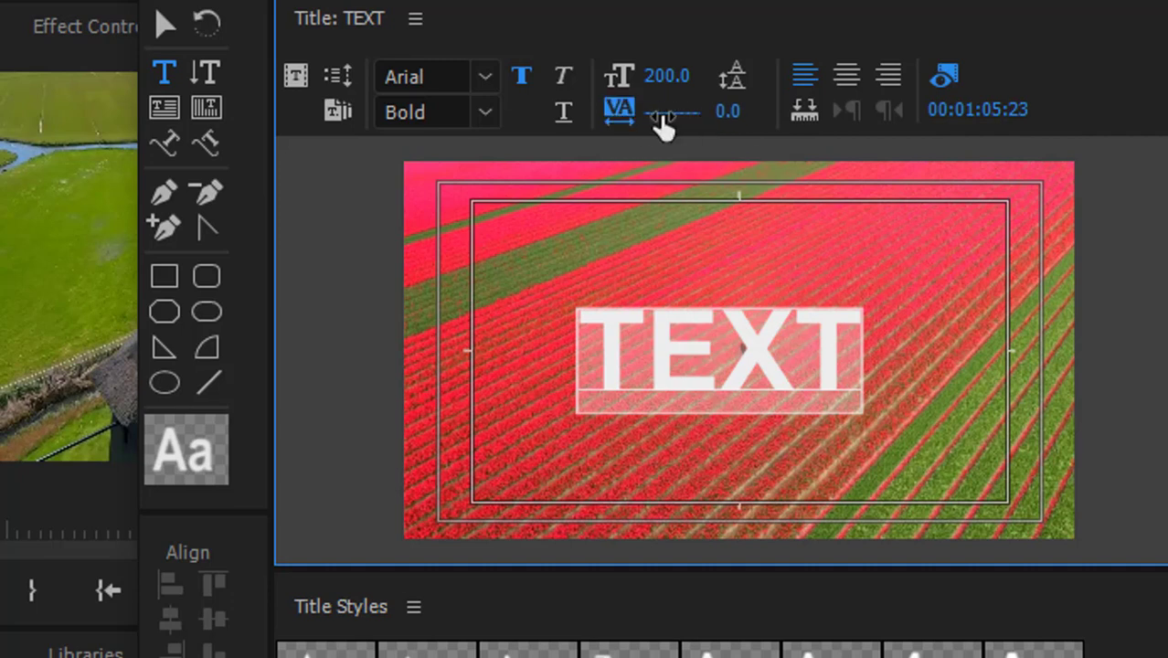
drag(659, 122, 726, 111)
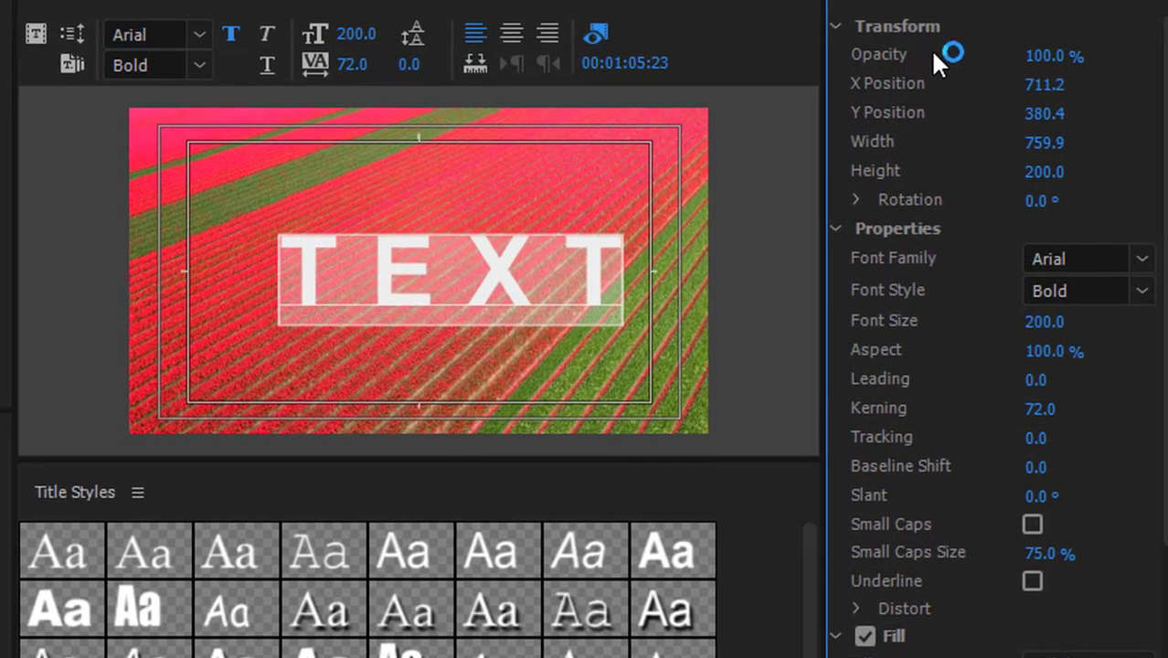
Expand the title's Transform settings, try 50% opacity, then return the TEXT to 100%.
click(836, 24)
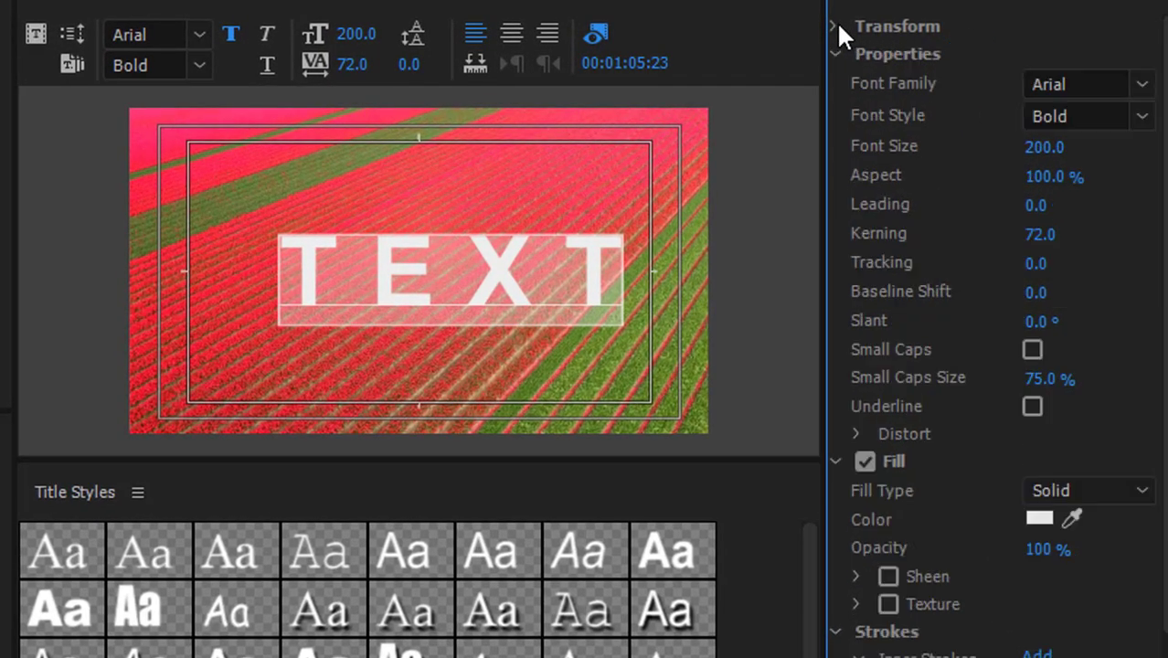
click(836, 24)
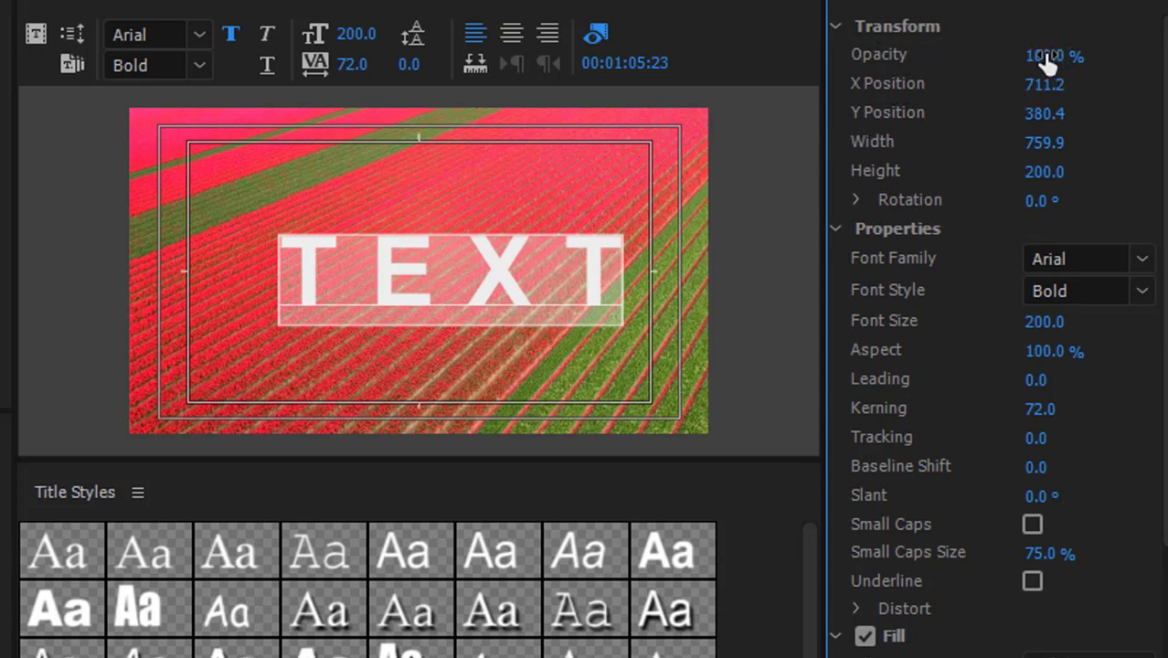
mouse_move(1051, 56)
mouse_down()
mouse_move(950, 56)
mouse_move(1050, 55)
mouse_up()
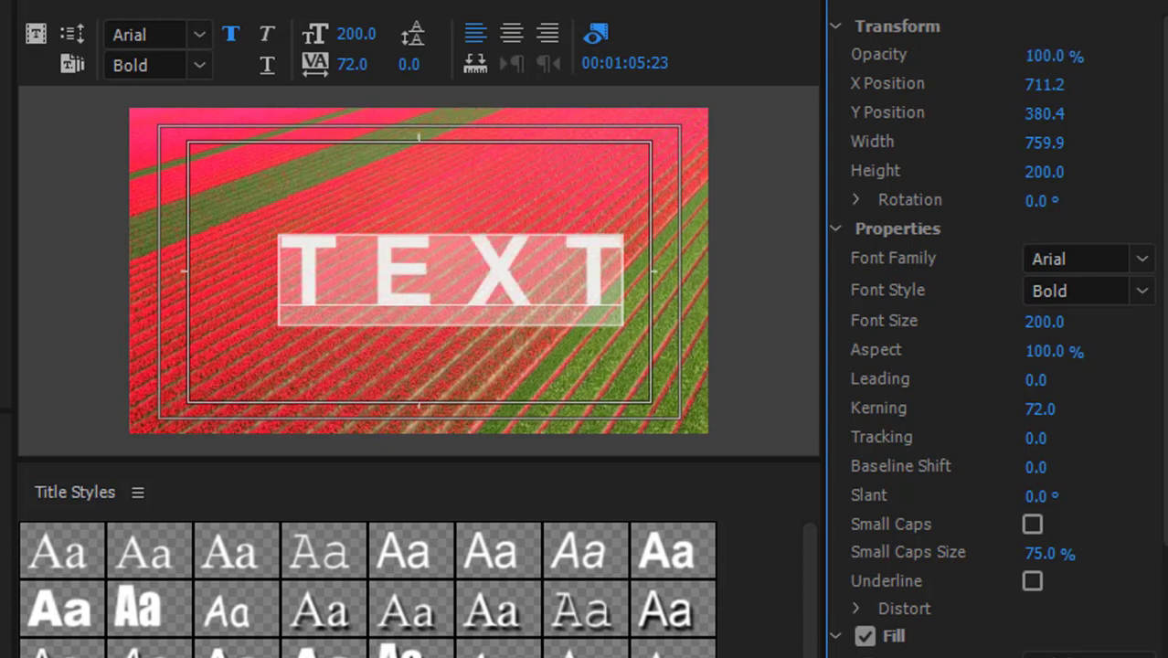
click(1042, 56)
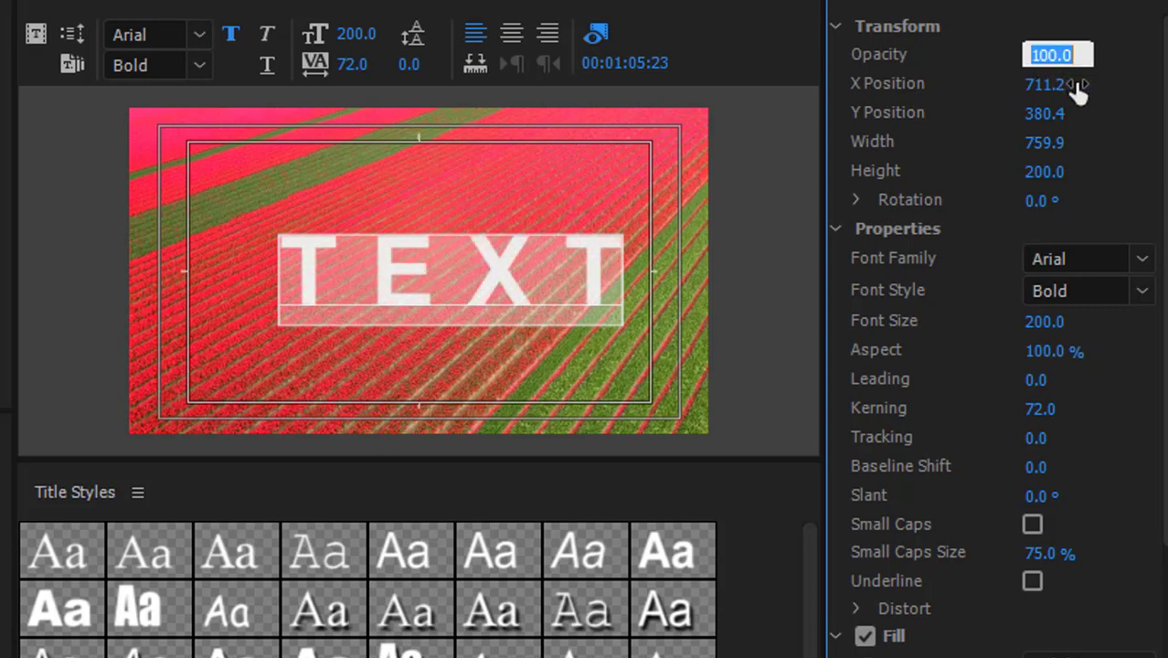
text(50)
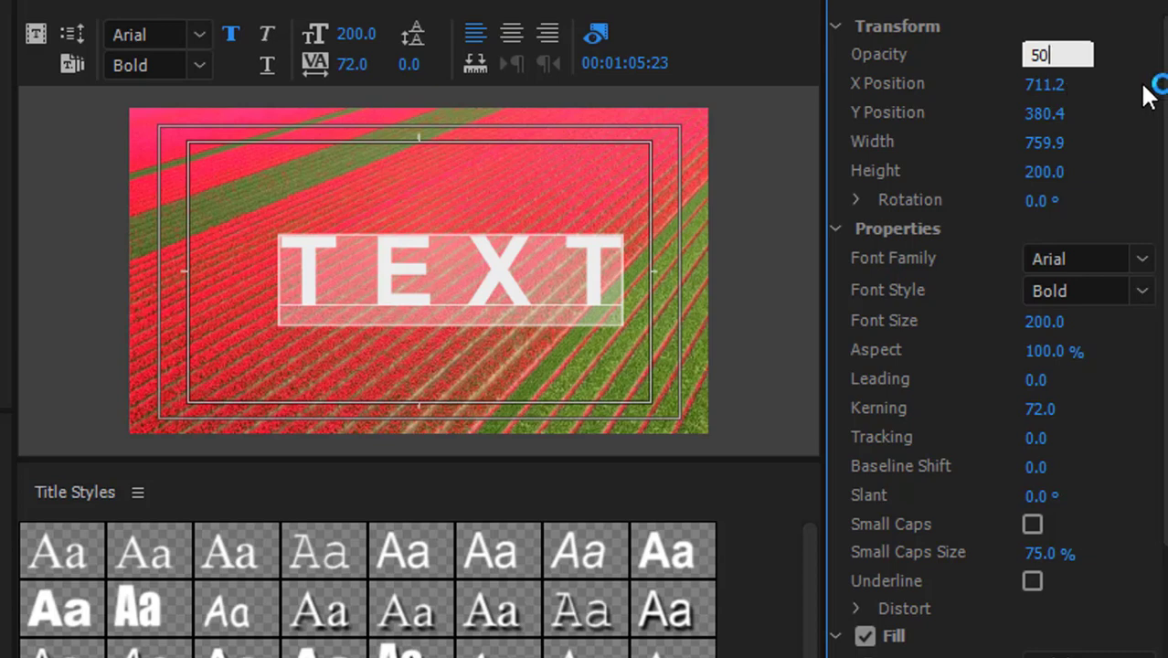
key(Return)
click(1053, 51)
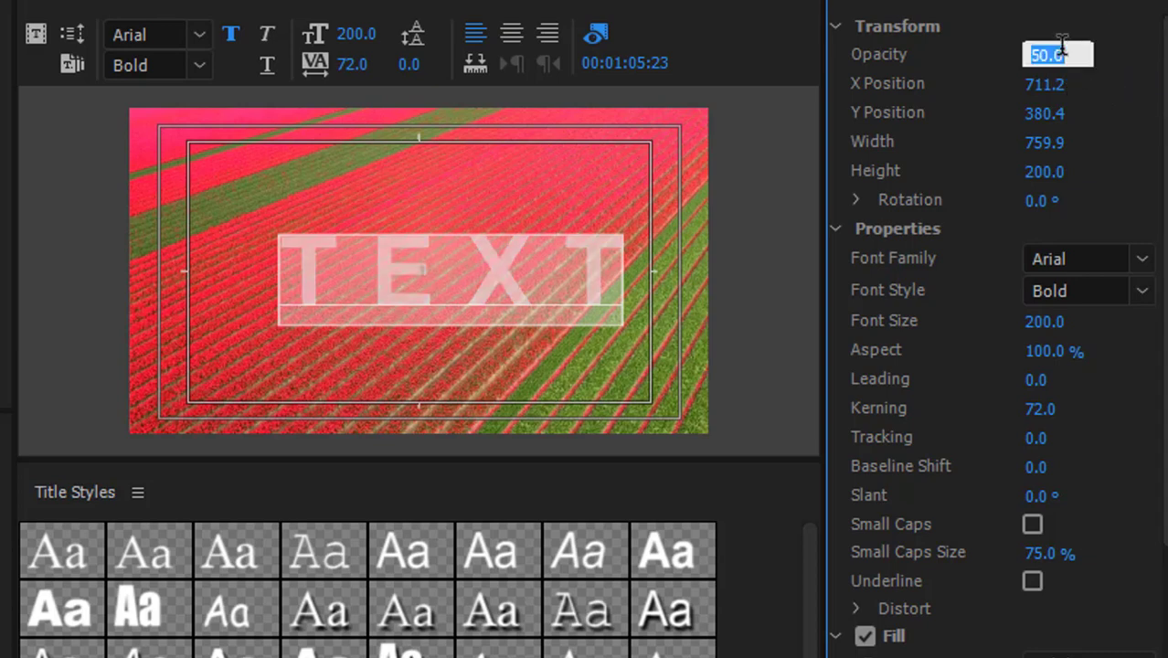
text(100)
key(Return)
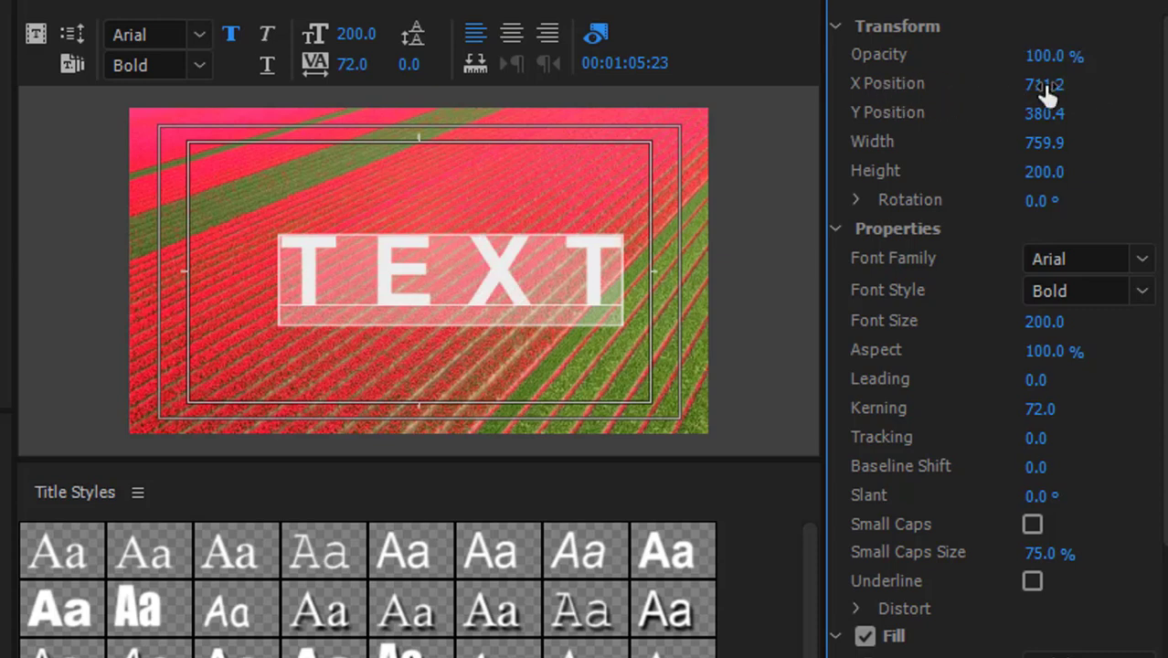
Adjust the X position, set font size 317, aspect 63.2% and rotation 359°.
drag(1046, 91, 1020, 114)
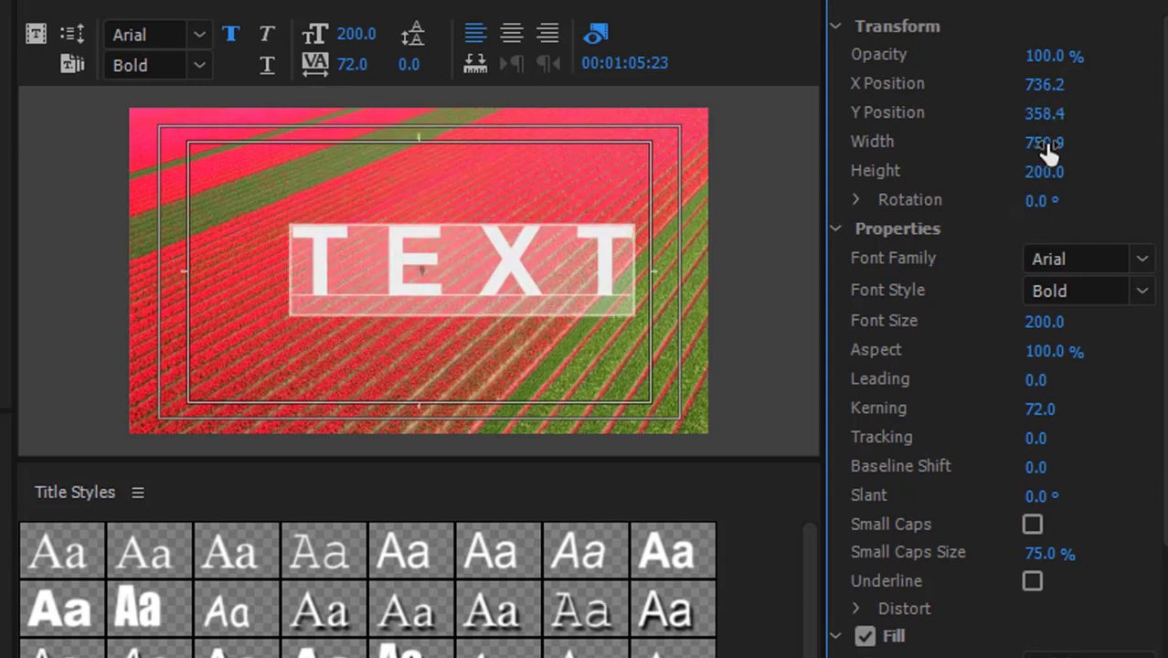
drag(1048, 350, 1098, 174)
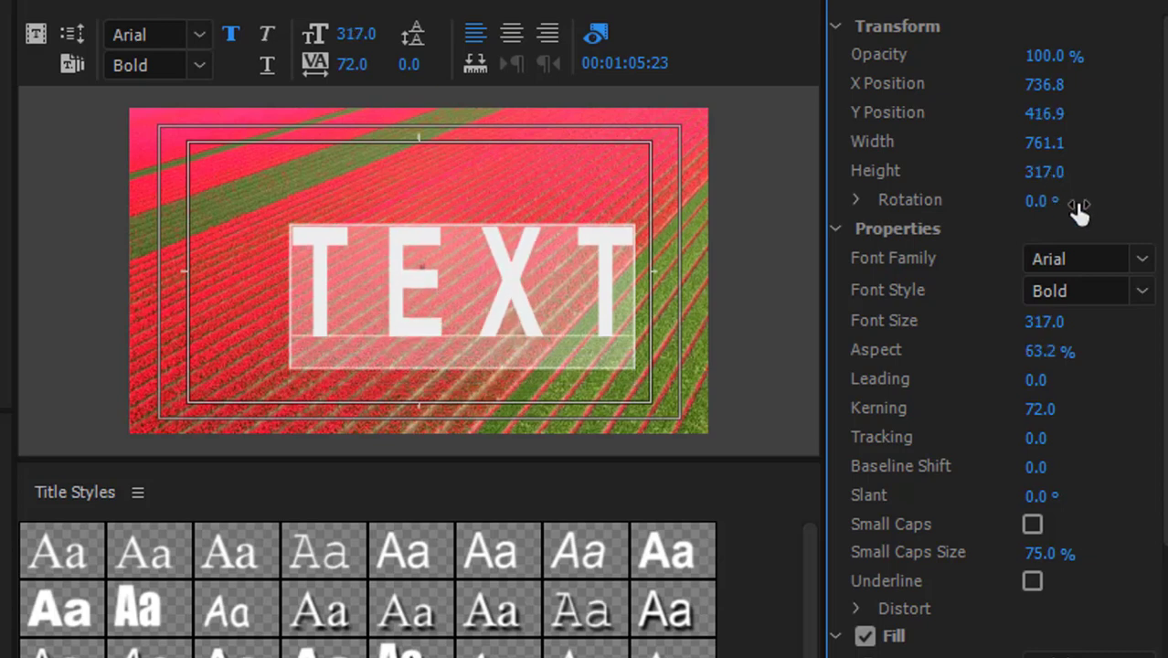
mouse_move(1028, 203)
mouse_down()
mouse_move(1066, 202)
mouse_move(1001, 203)
mouse_move(1027, 203)
mouse_up()
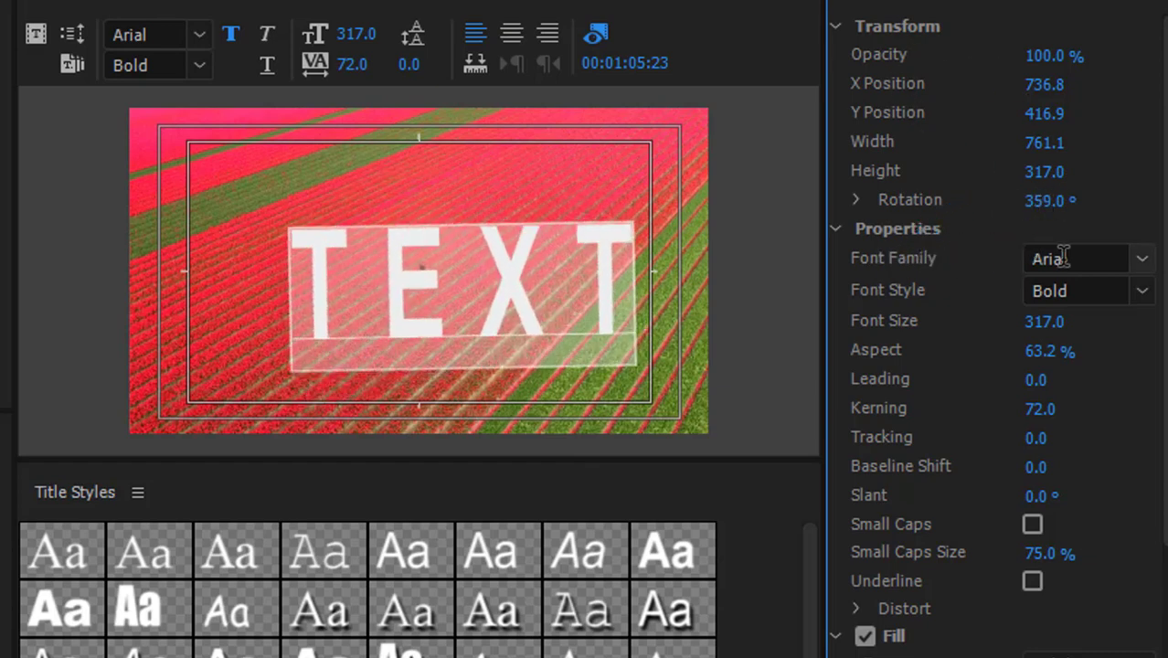
Change the TEXT font family from Arial Bold to Good Times Regular.
click(200, 29)
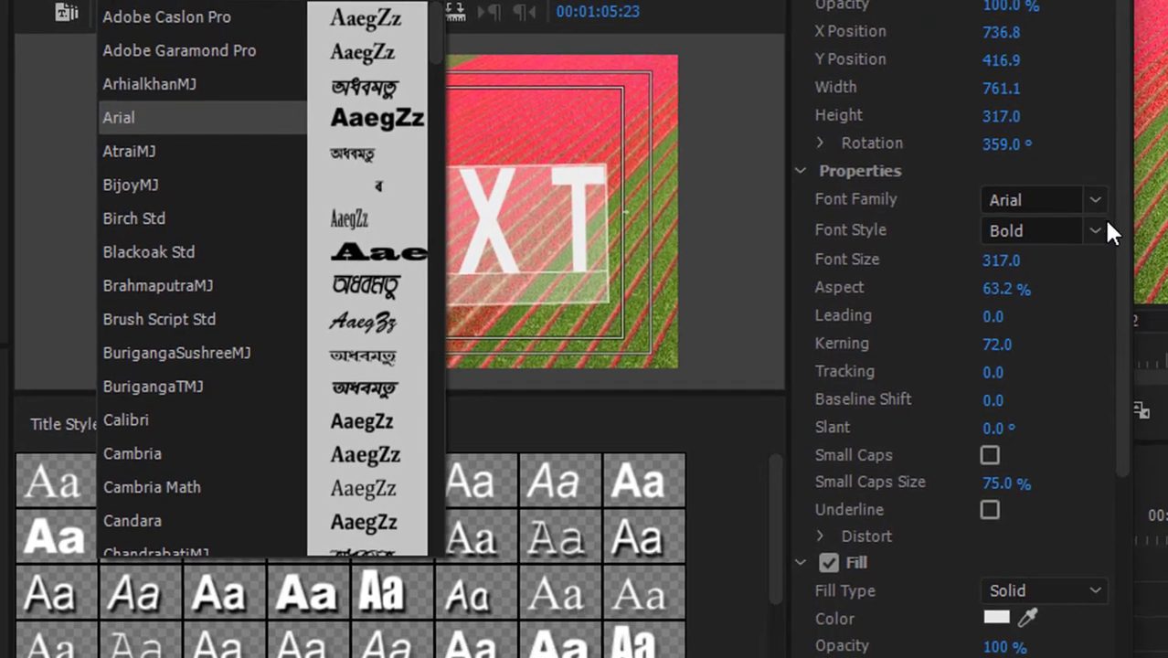
click(1124, 201)
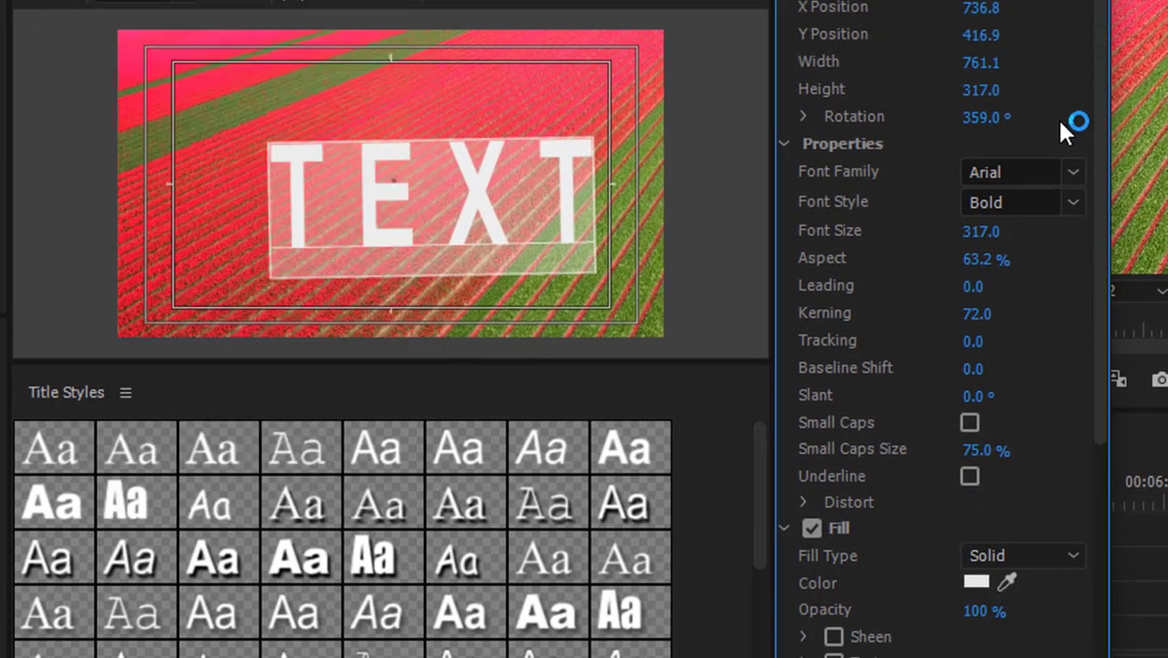
click(1075, 173)
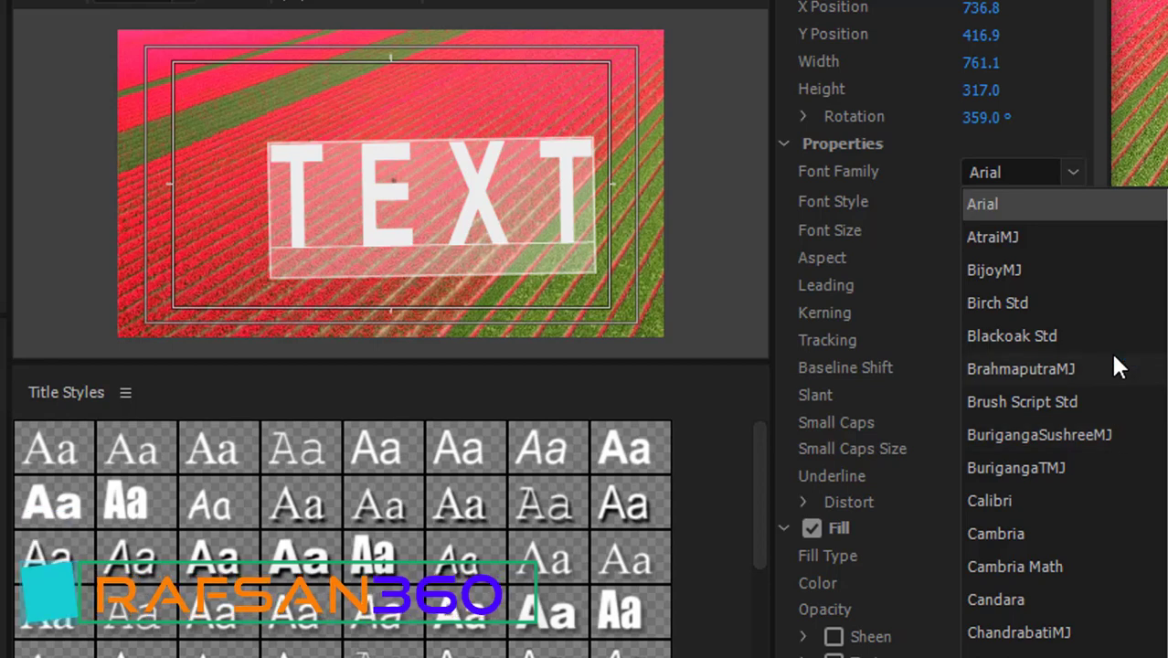
scroll(1087, 530, down, 5)
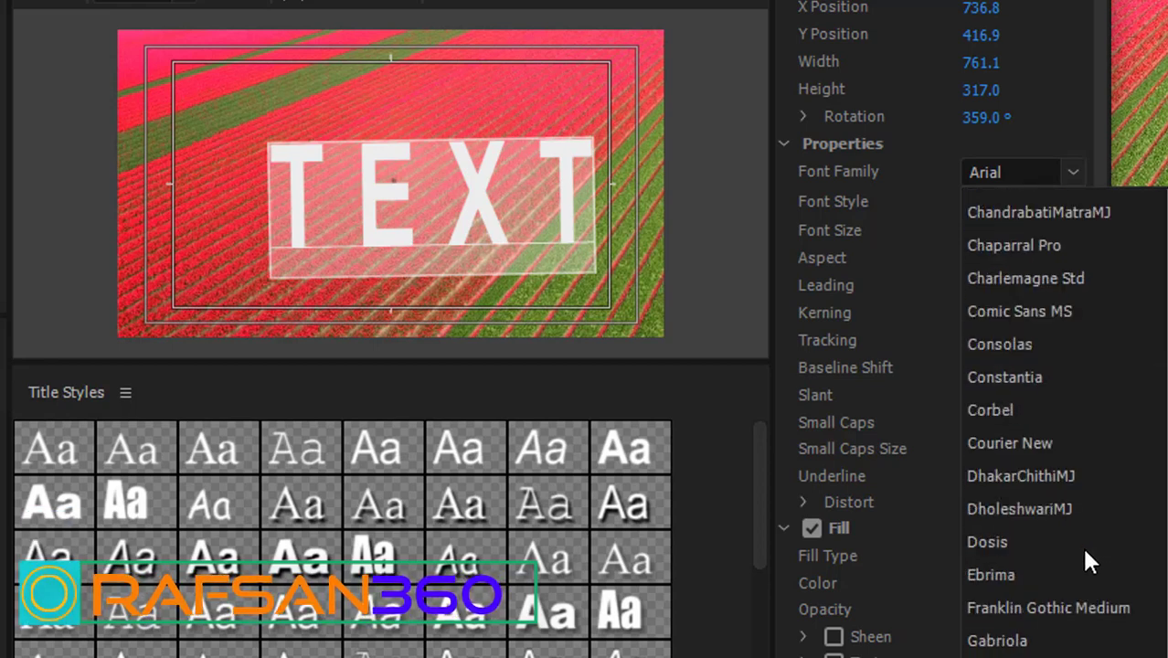
scroll(1092, 511, down, 3)
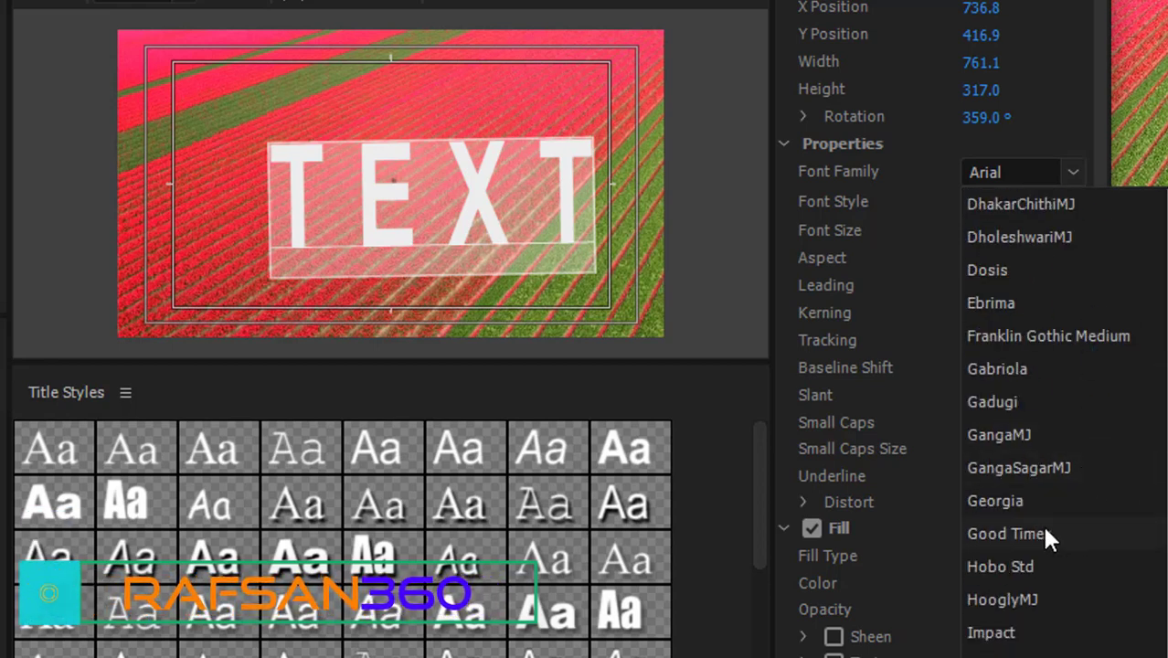
click(1018, 534)
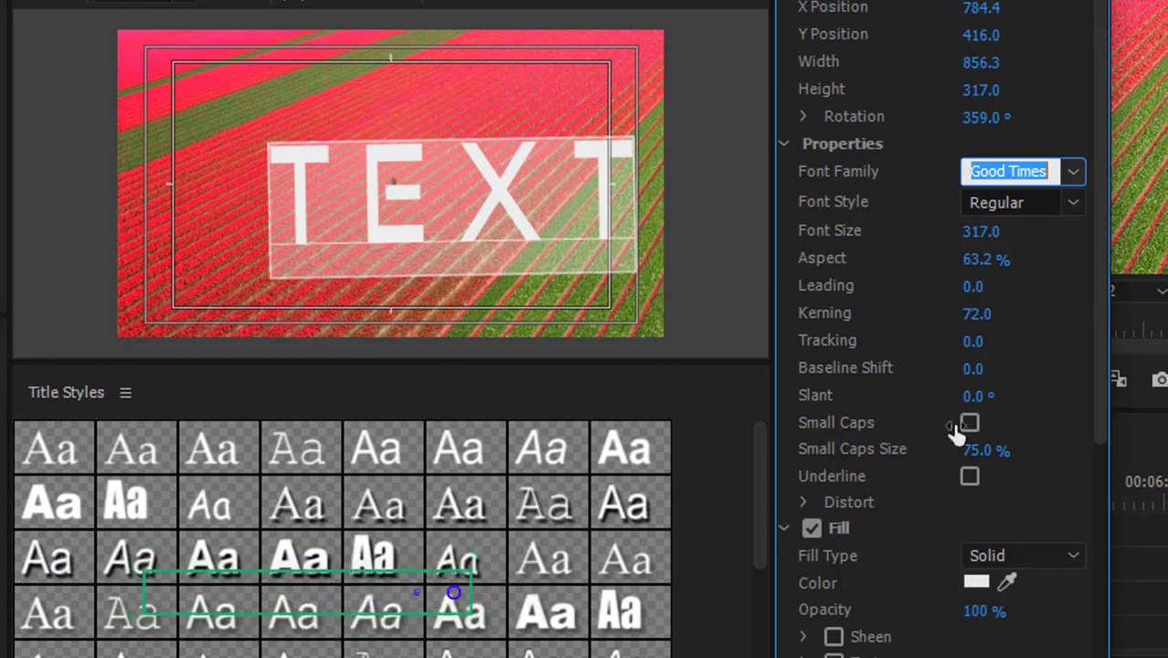
click(612, 203)
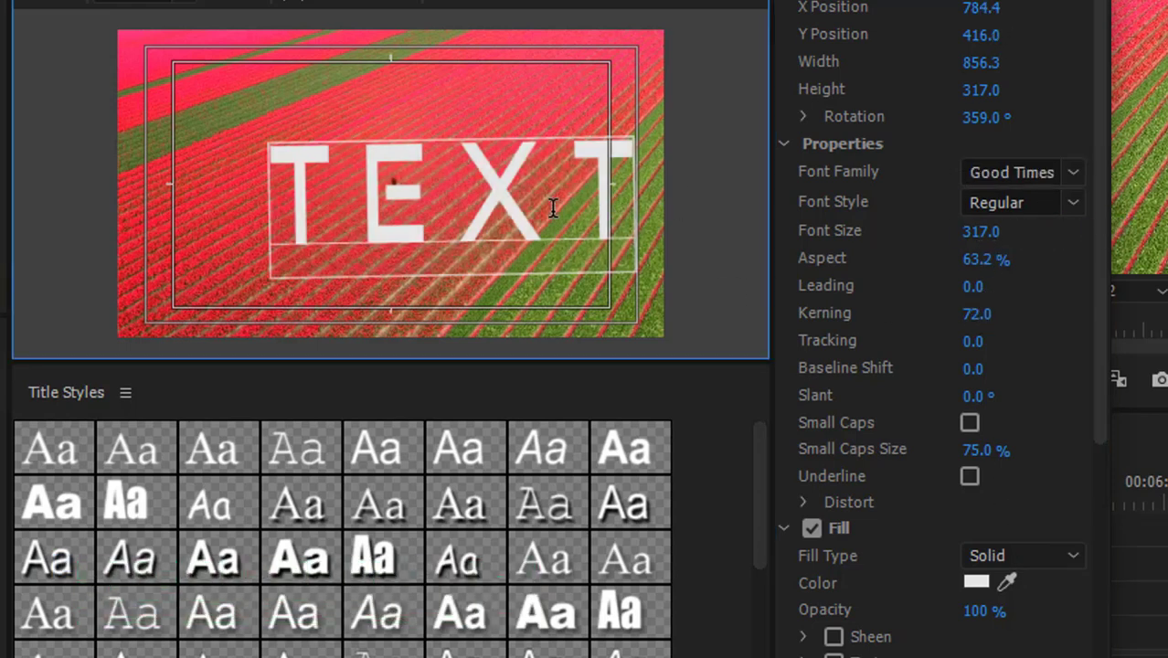
Move the TEXT title up and left, keeping Regular style and 63.2% aspect.
drag(404, 187, 348, 174)
click(1000, 261)
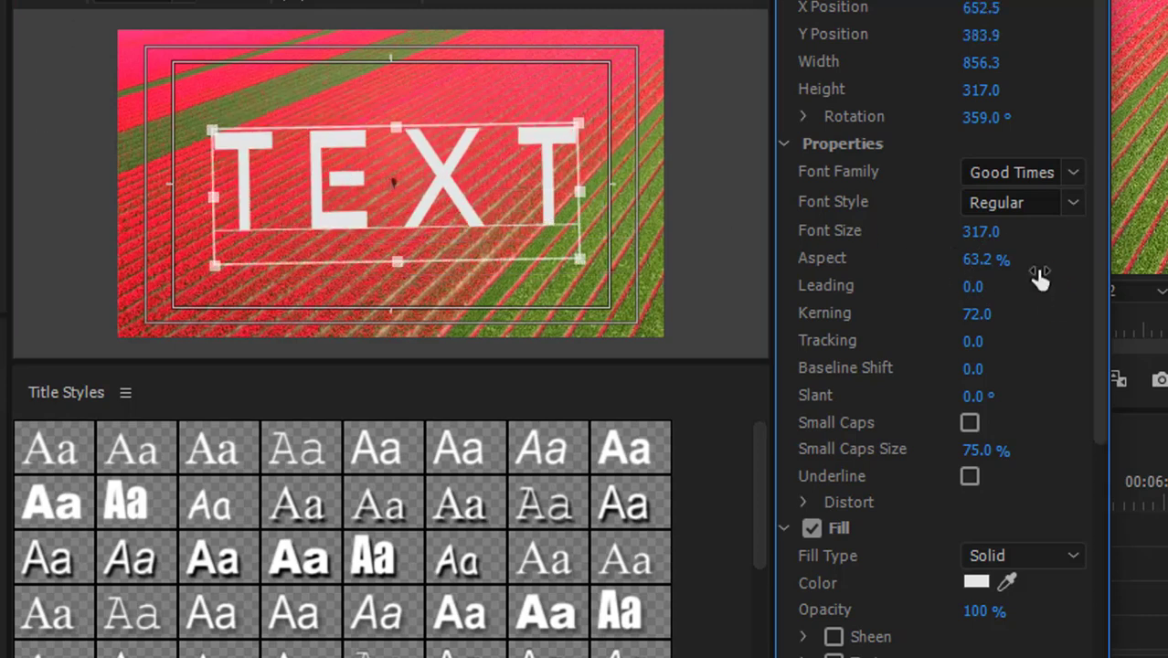
key(Return)
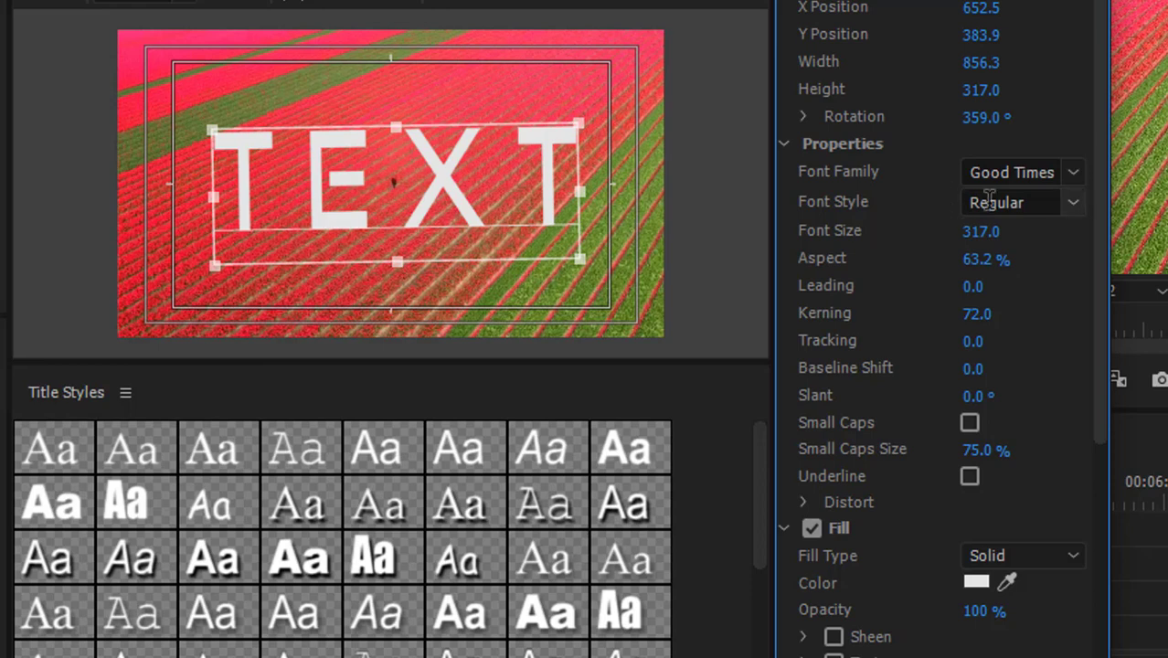
click(1067, 207)
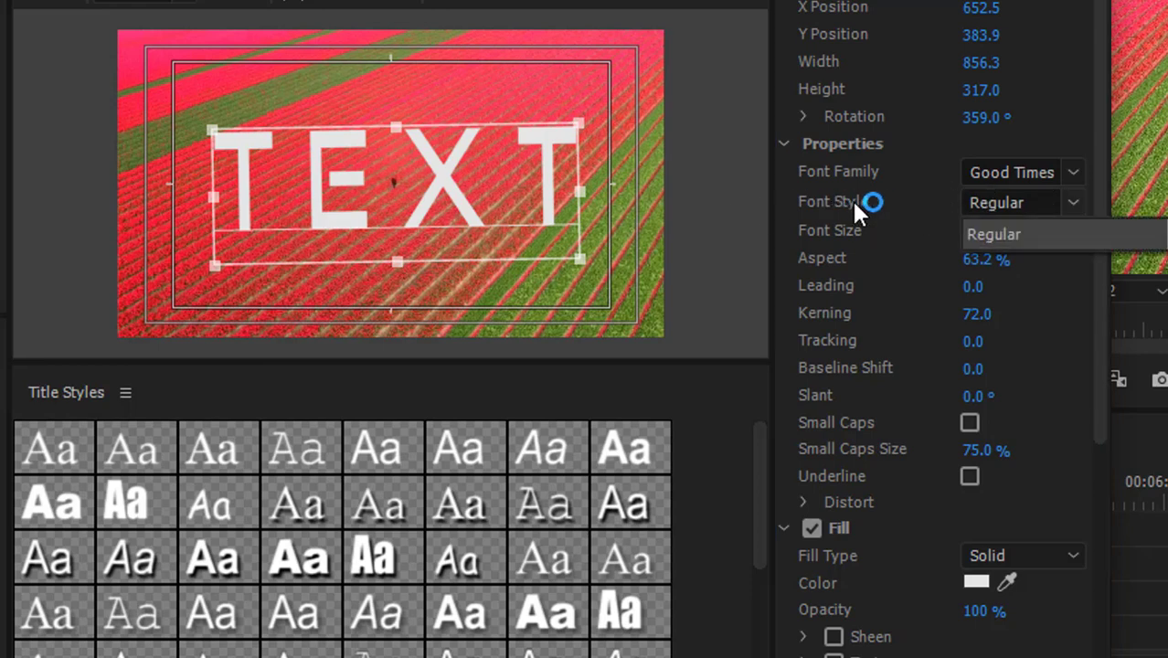
click(925, 234)
Set font size 333, aspect 60.2%, leading -38 and kerning 62.
mouse_move(975, 239)
mouse_down()
mouse_move(1021, 239)
mouse_move(957, 239)
mouse_move(990, 233)
mouse_up()
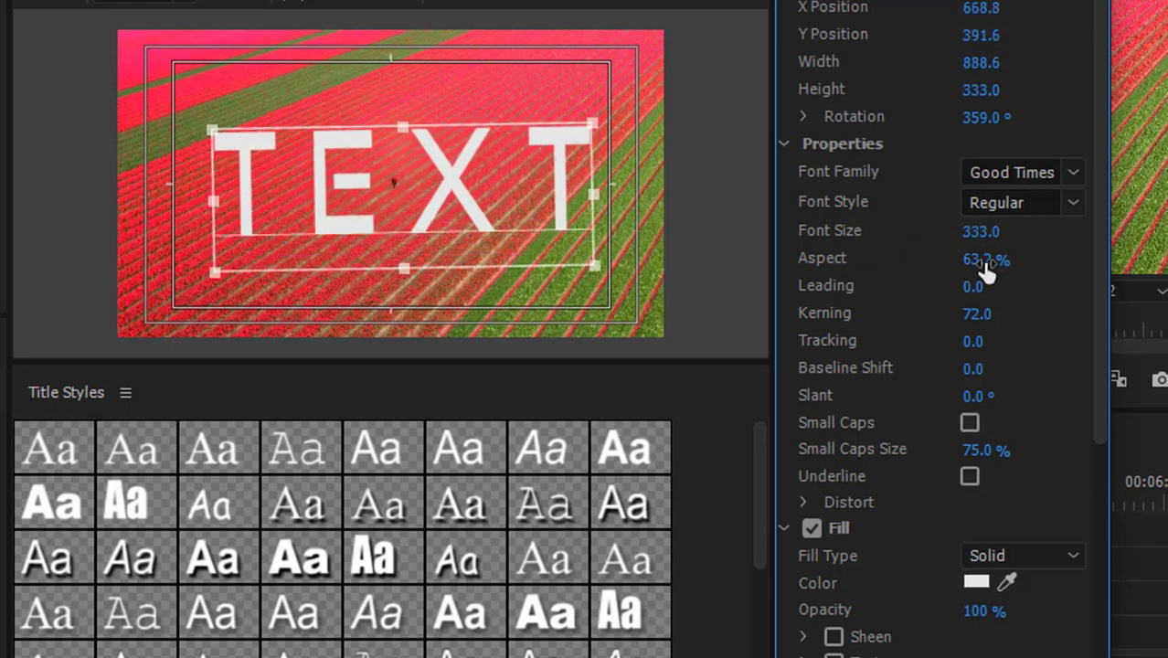
mouse_move(985, 259)
mouse_down()
mouse_move(1004, 259)
mouse_move(981, 258)
mouse_up()
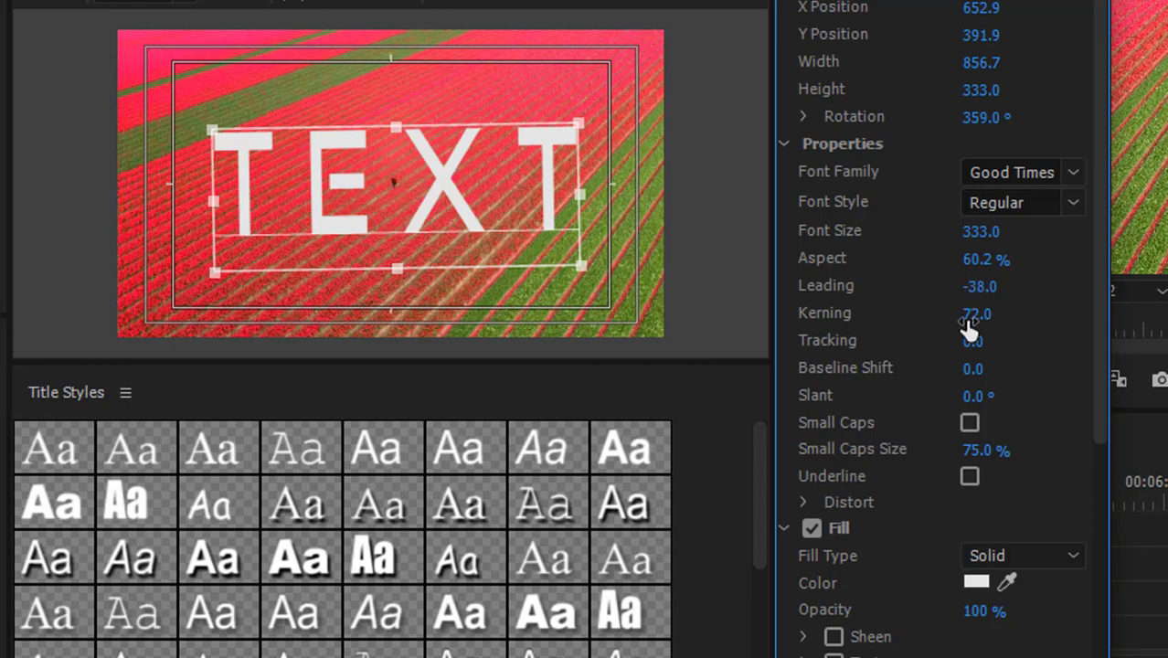
scroll(968, 327, down, 1)
mouse_move(974, 313)
mouse_down()
mouse_move(926, 313)
mouse_move(992, 314)
mouse_move(914, 313)
mouse_move(987, 313)
mouse_move(959, 313)
mouse_up()
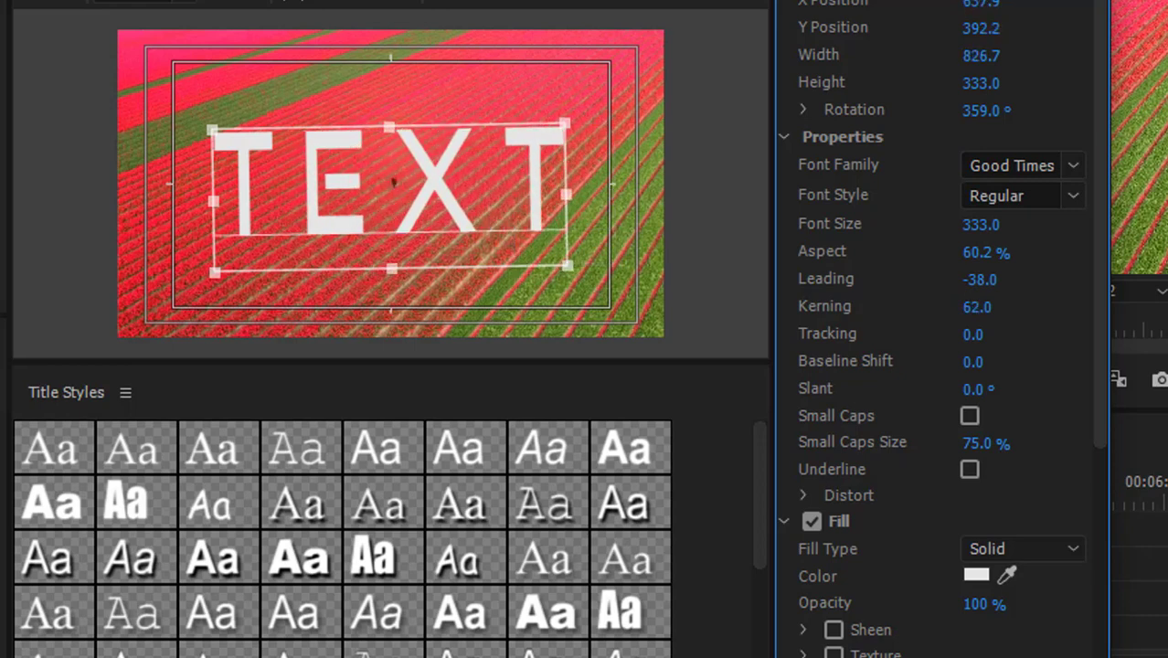
scroll(978, 307, down, 1)
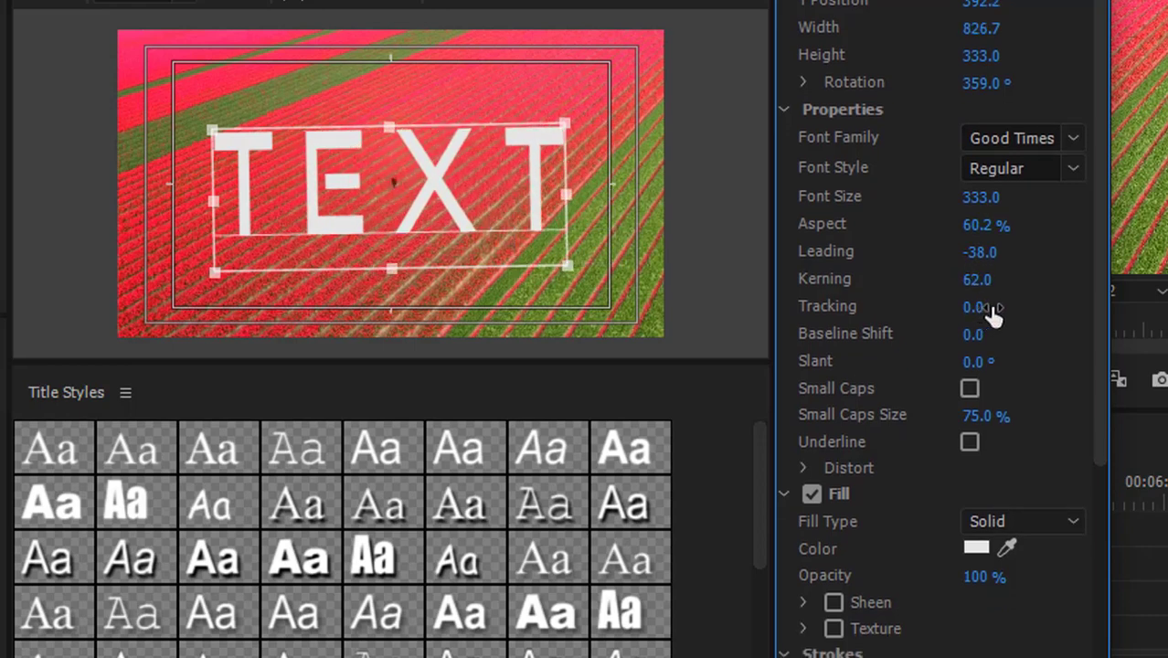
scroll(992, 314, down, 1)
scroll(993, 315, down, 1)
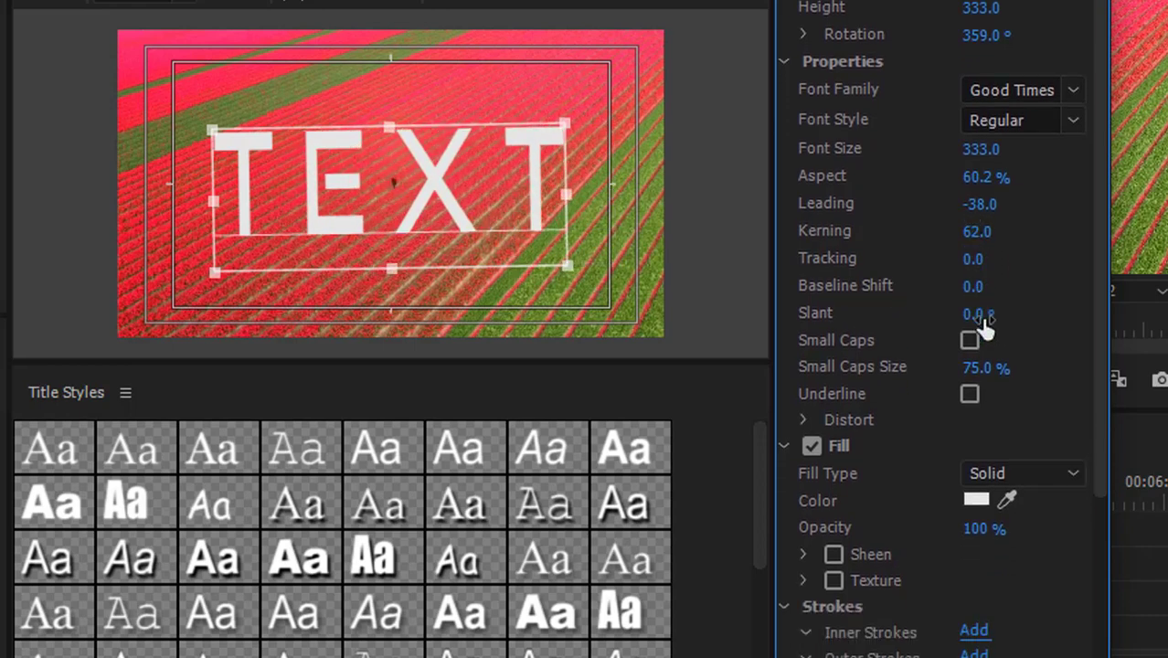
scroll(987, 342, down, 1)
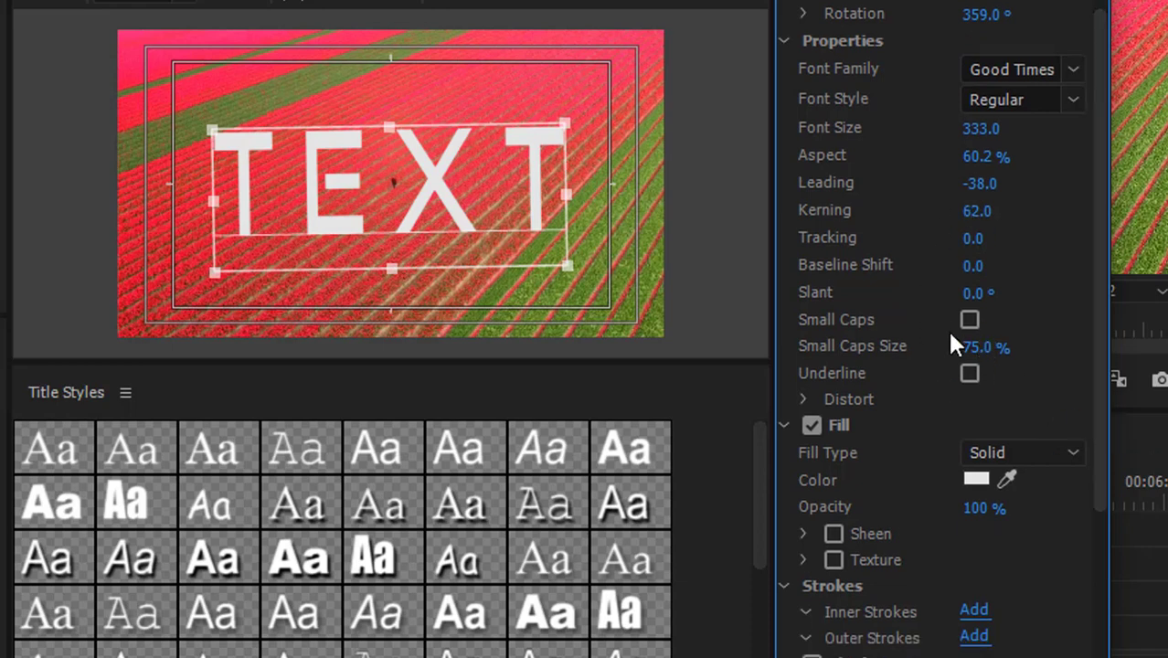
scroll(987, 306, down, 7)
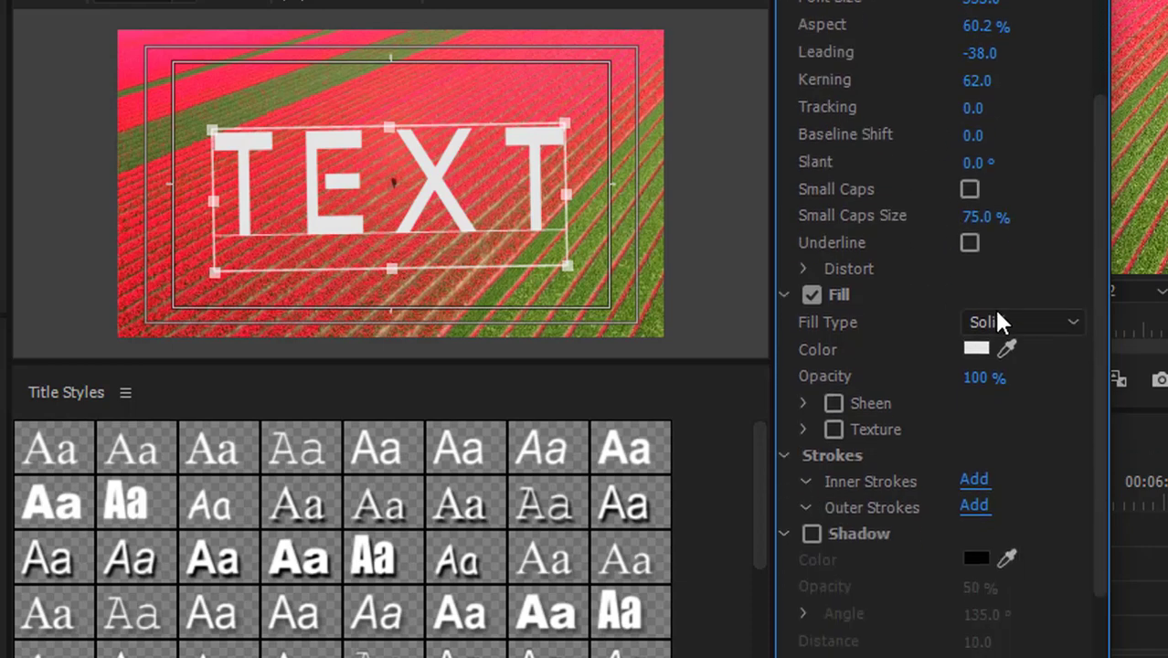
Switch the TEXT fill type from Solid to Radial Gradient.
scroll(998, 310, down, 4)
click(1037, 324)
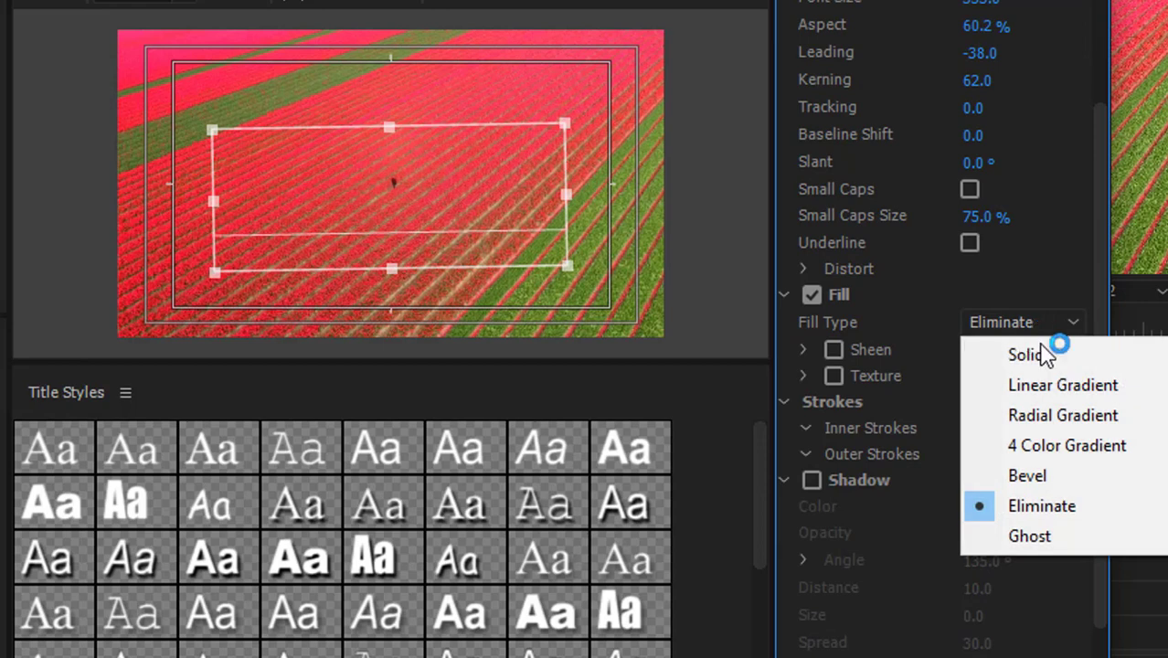
click(1042, 355)
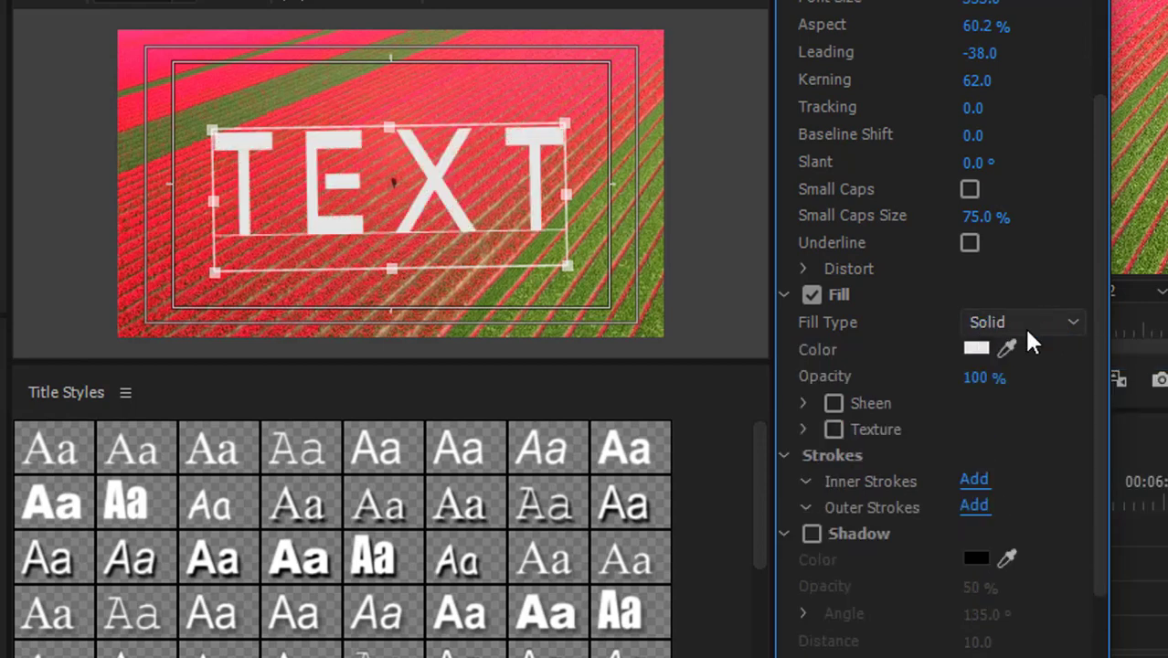
click(1007, 327)
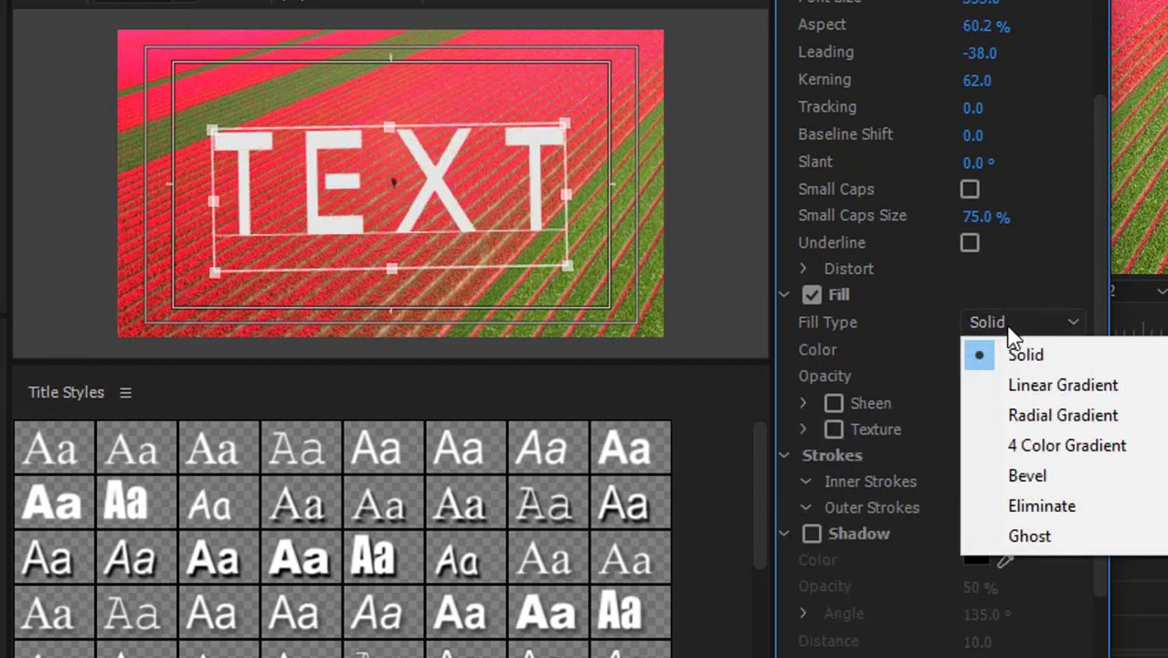
click(1062, 416)
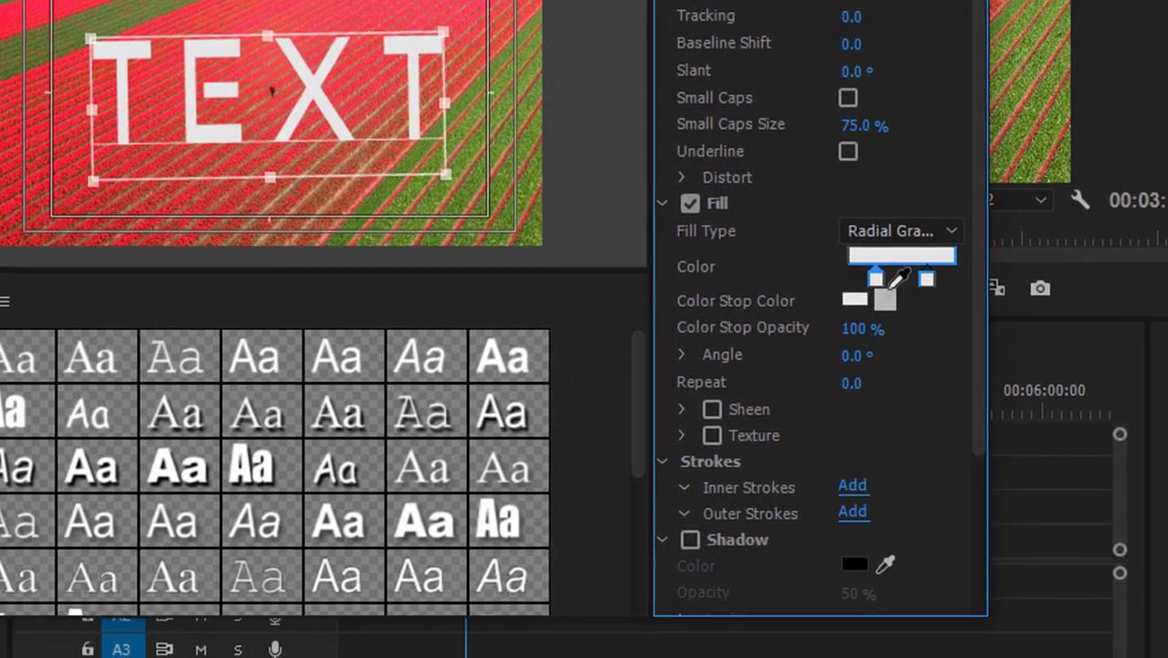
Color the gradient's left stop a strong blue.
drag(877, 278, 883, 280)
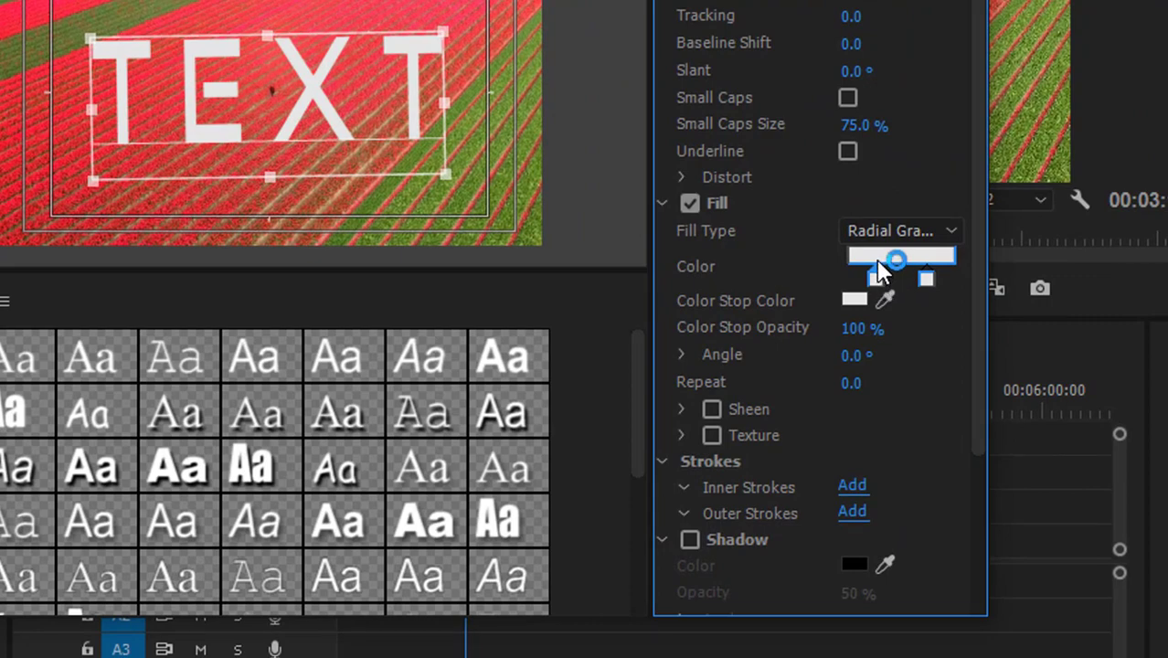
double_click(875, 274)
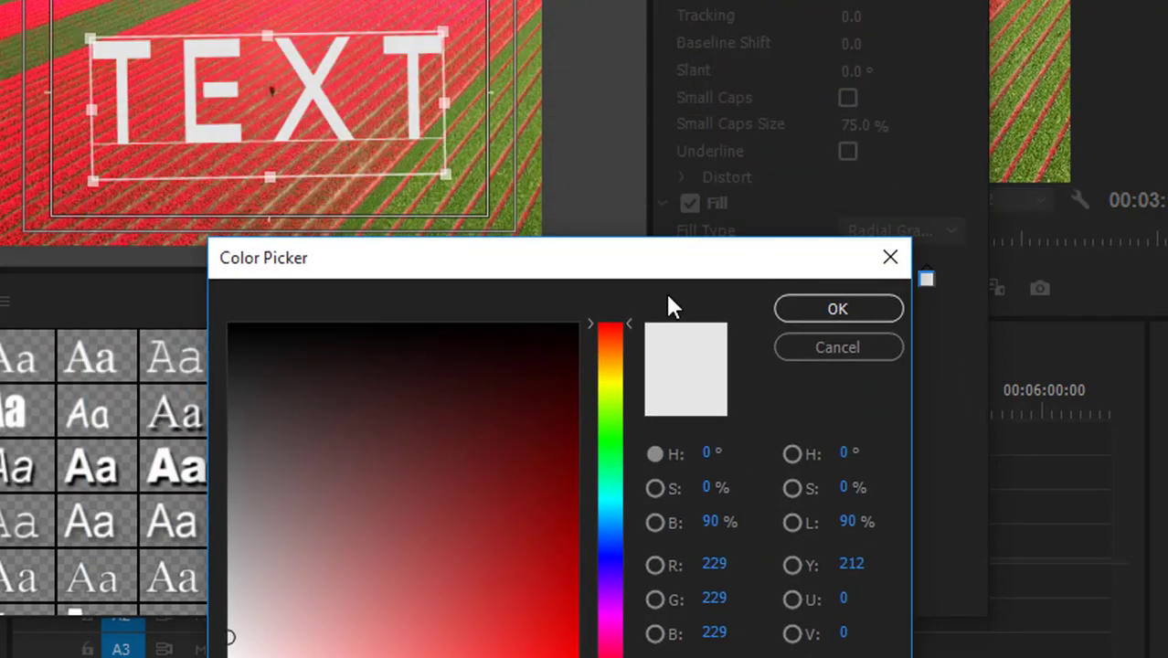
mouse_move(356, 364)
mouse_down()
mouse_move(361, 328)
mouse_move(22, 300)
mouse_up()
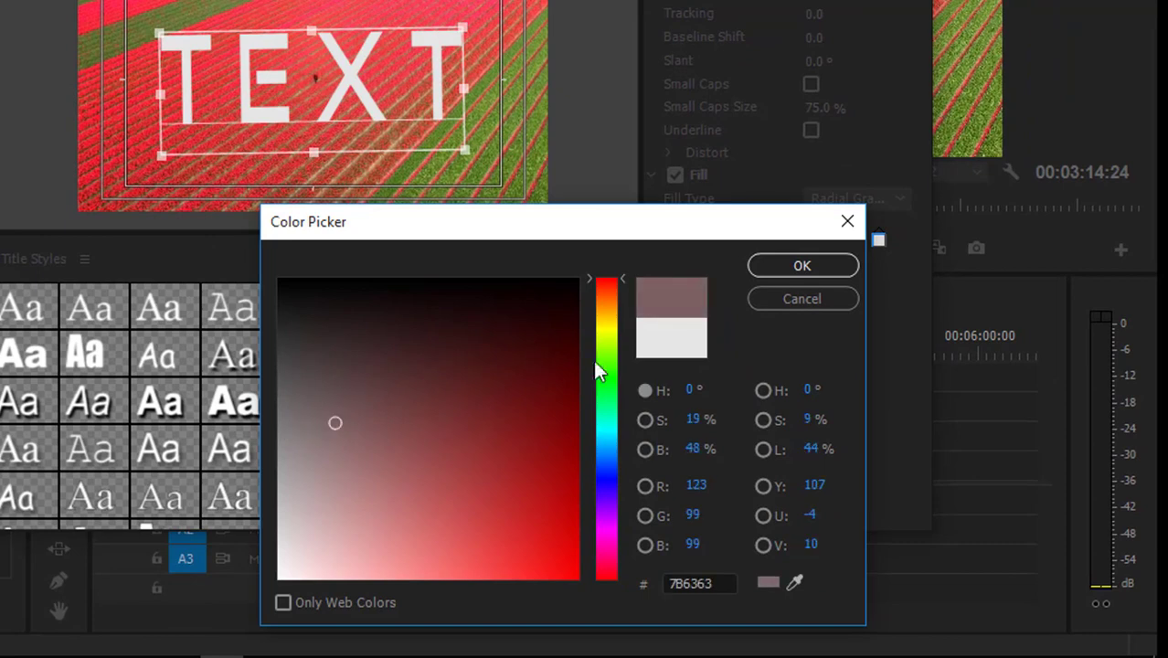
drag(592, 357, 611, 464)
click(573, 530)
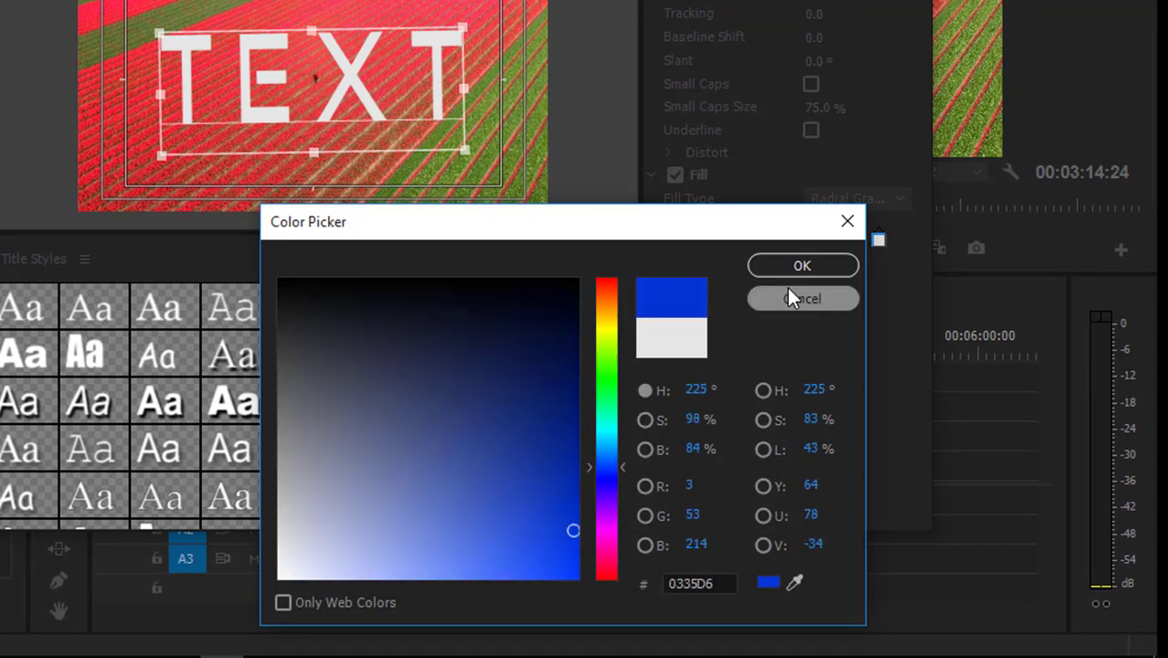
click(803, 264)
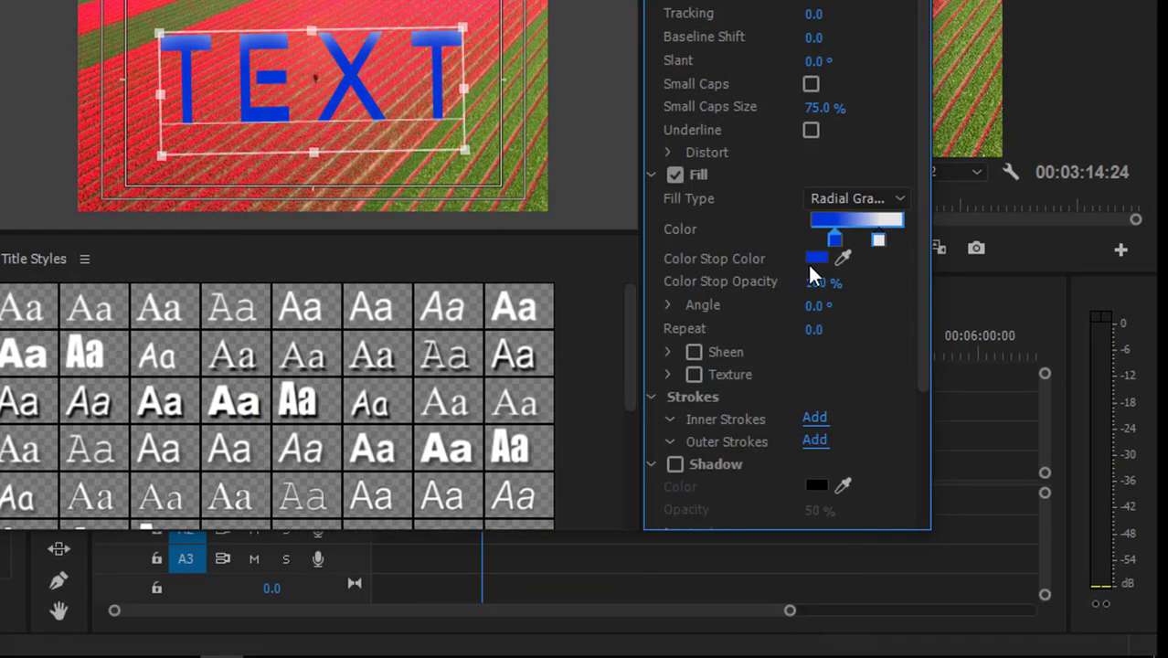
Color the second gradient stop saturated magenta for a blue-to-magenta gradient.
double_click(878, 240)
click(357, 211)
click(421, 185)
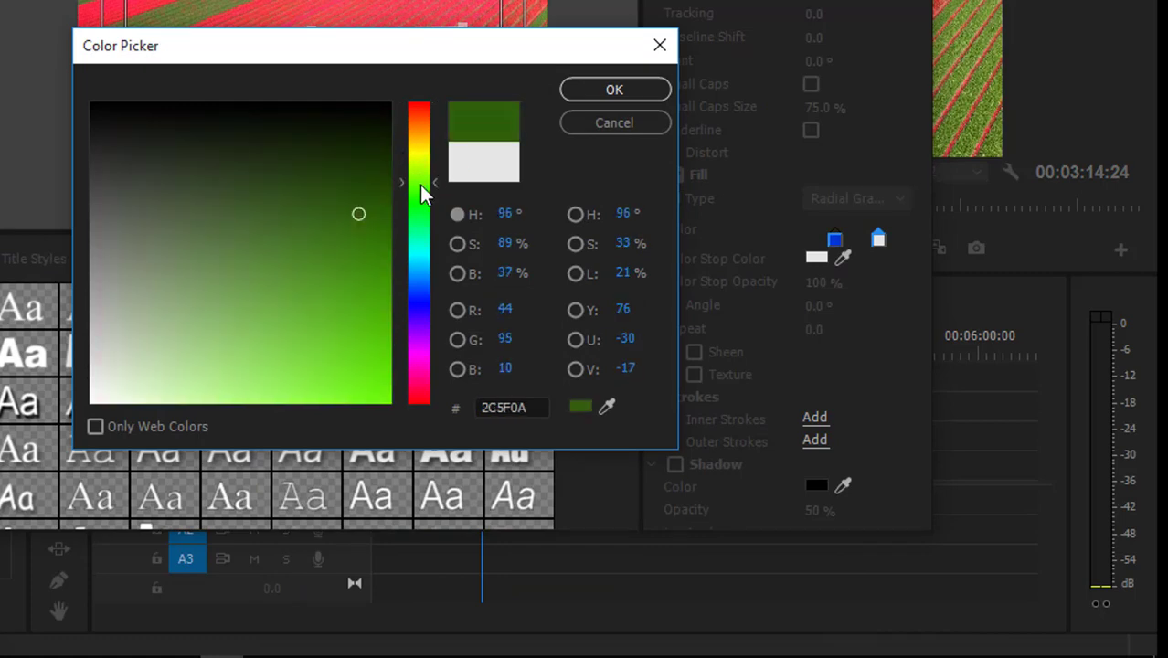
drag(429, 322, 425, 365)
click(387, 307)
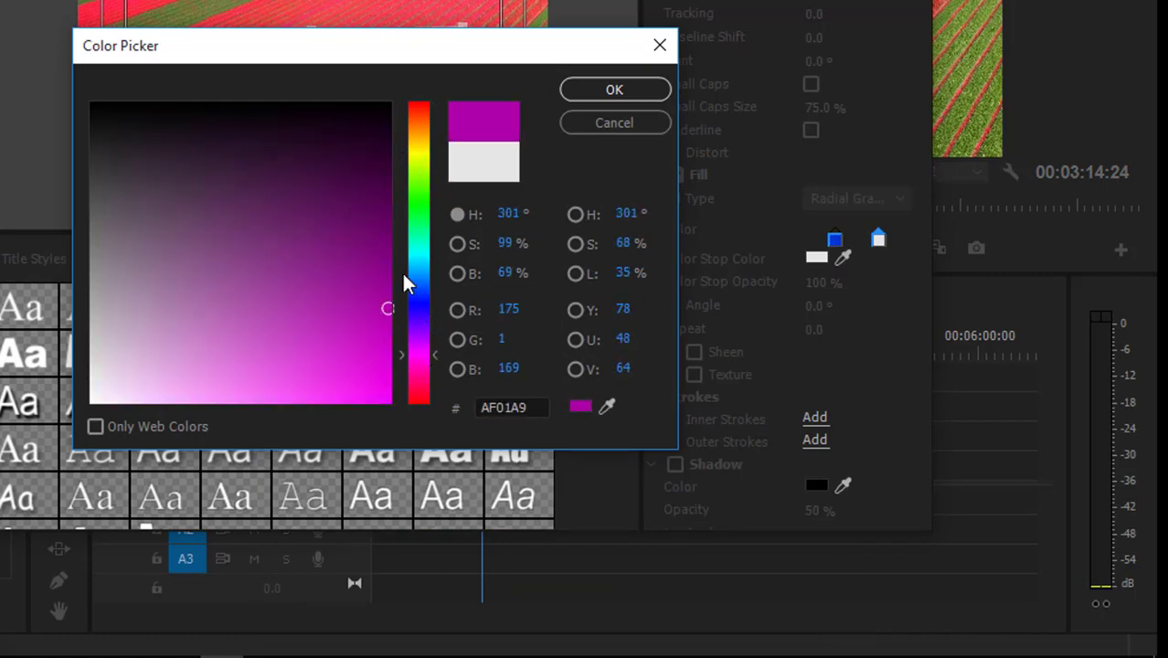
click(612, 93)
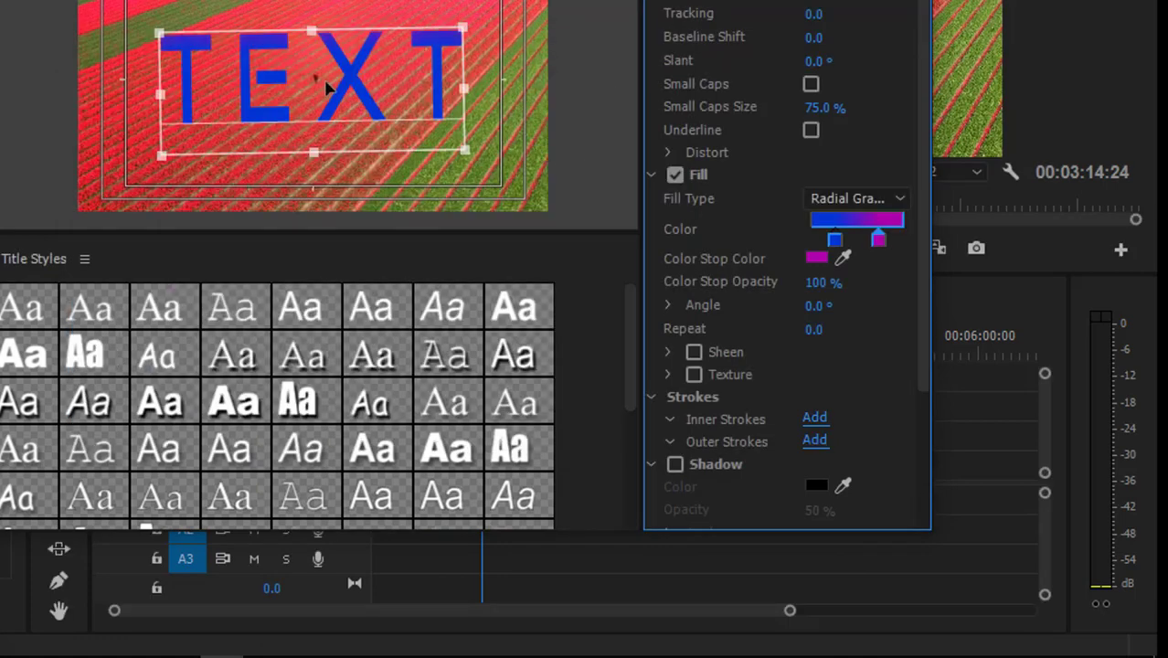
Try a Linear Gradient, then set the TEXT fill back to Solid blue (0335D6).
click(863, 201)
click(879, 255)
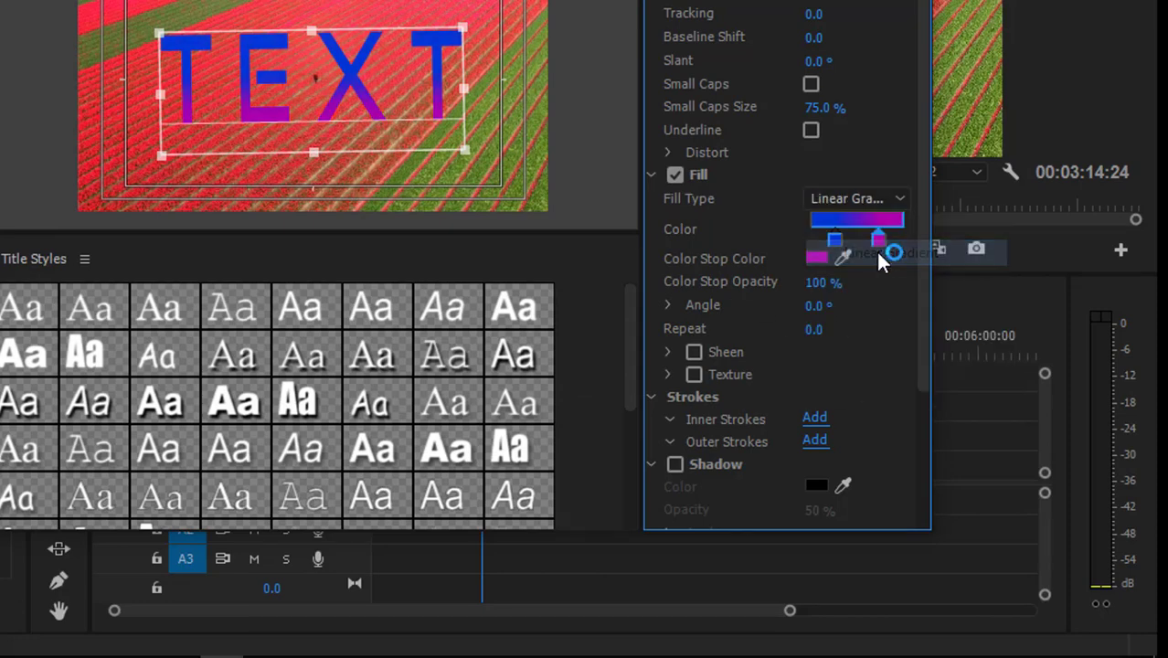
click(819, 256)
click(661, 44)
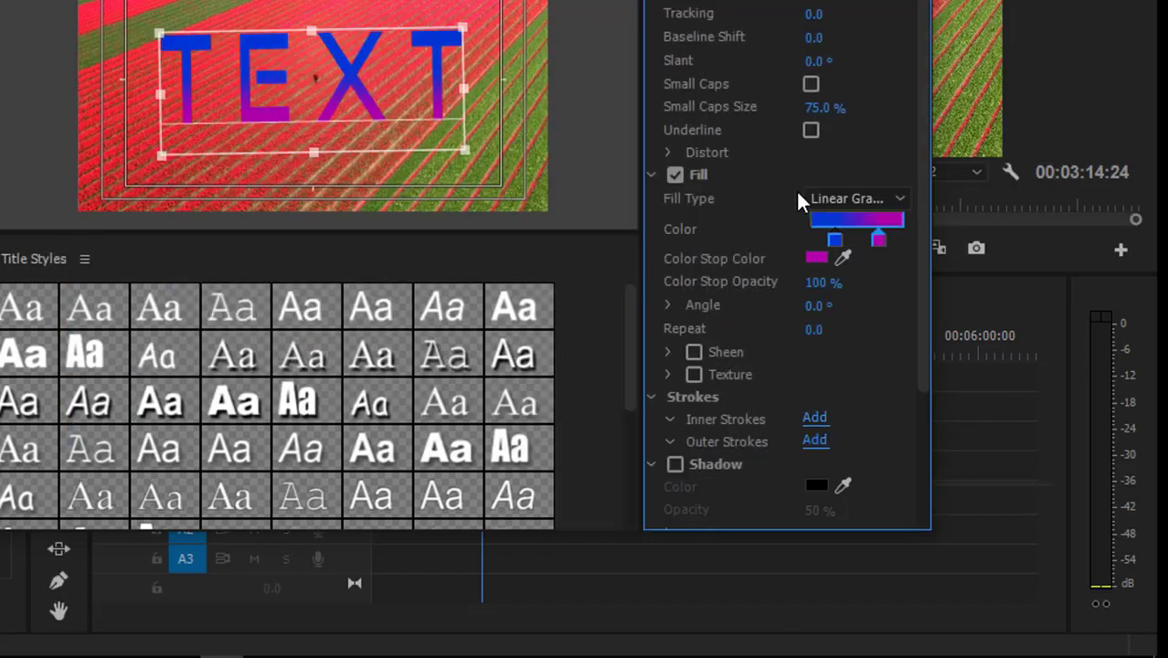
click(834, 199)
click(860, 226)
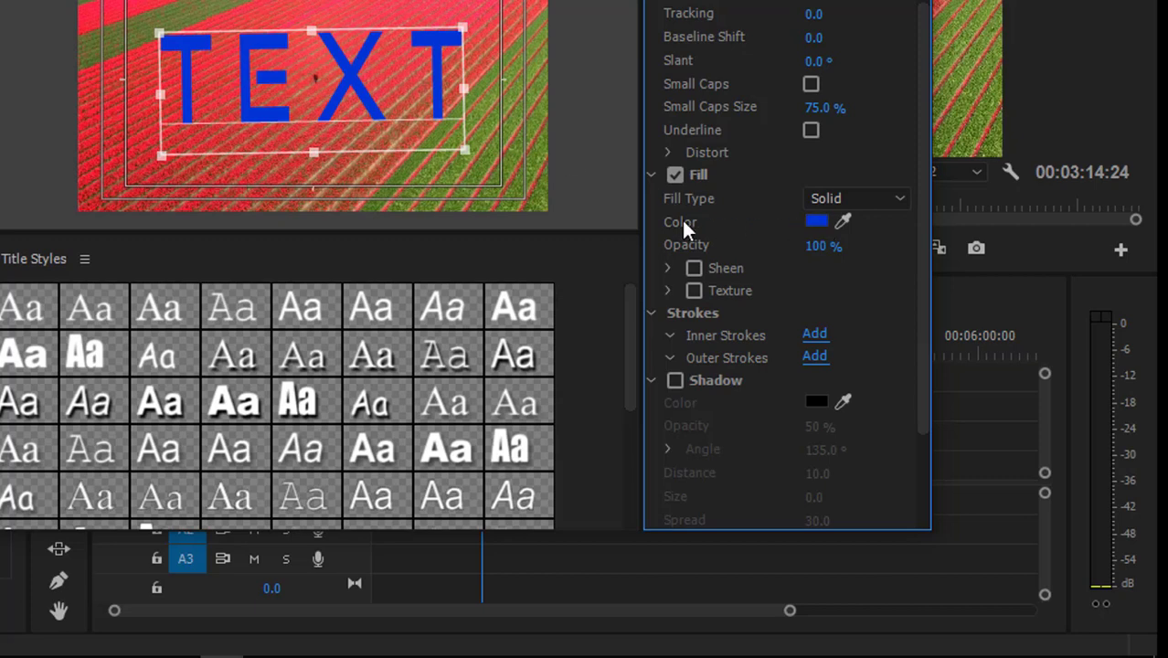
Try green and then vivid red as the TEXT title's solid fill color.
click(816, 227)
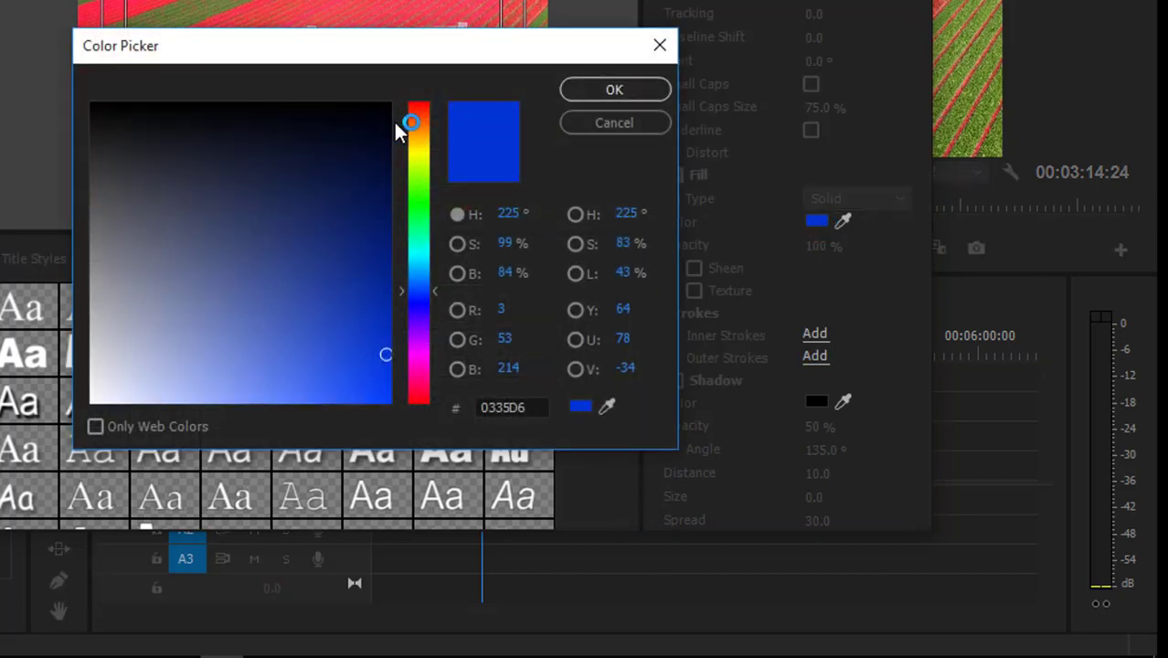
mouse_move(404, 125)
mouse_down()
mouse_move(430, 169)
mouse_move(87, 212)
mouse_move(91, 402)
mouse_up()
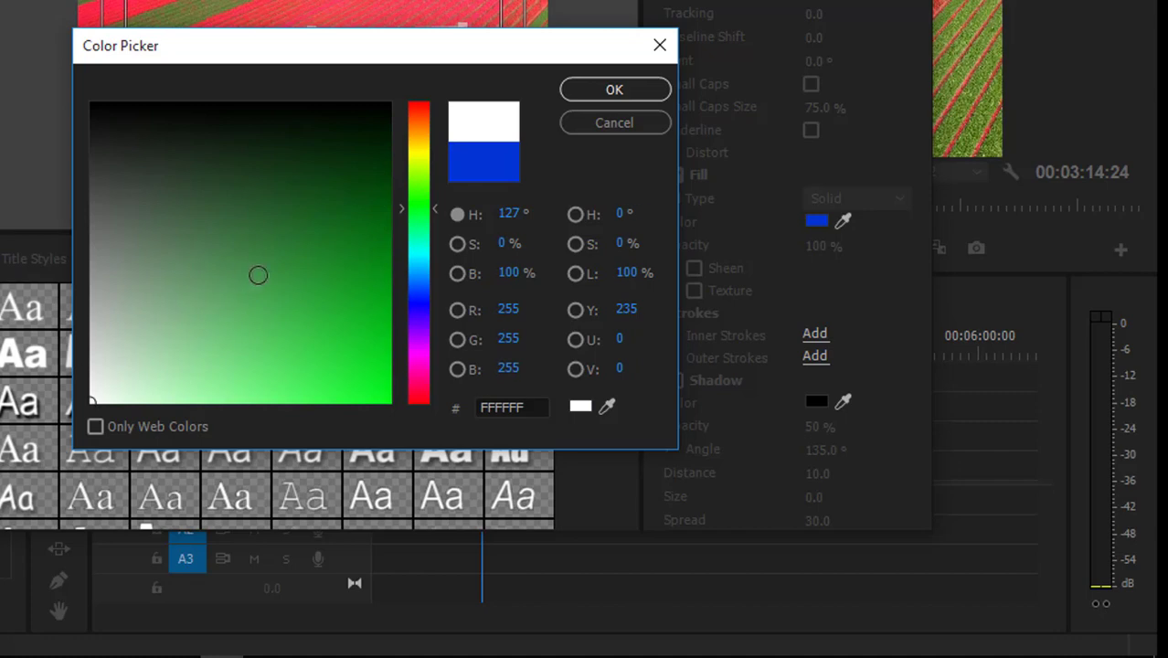
drag(258, 275, 419, 192)
click(660, 88)
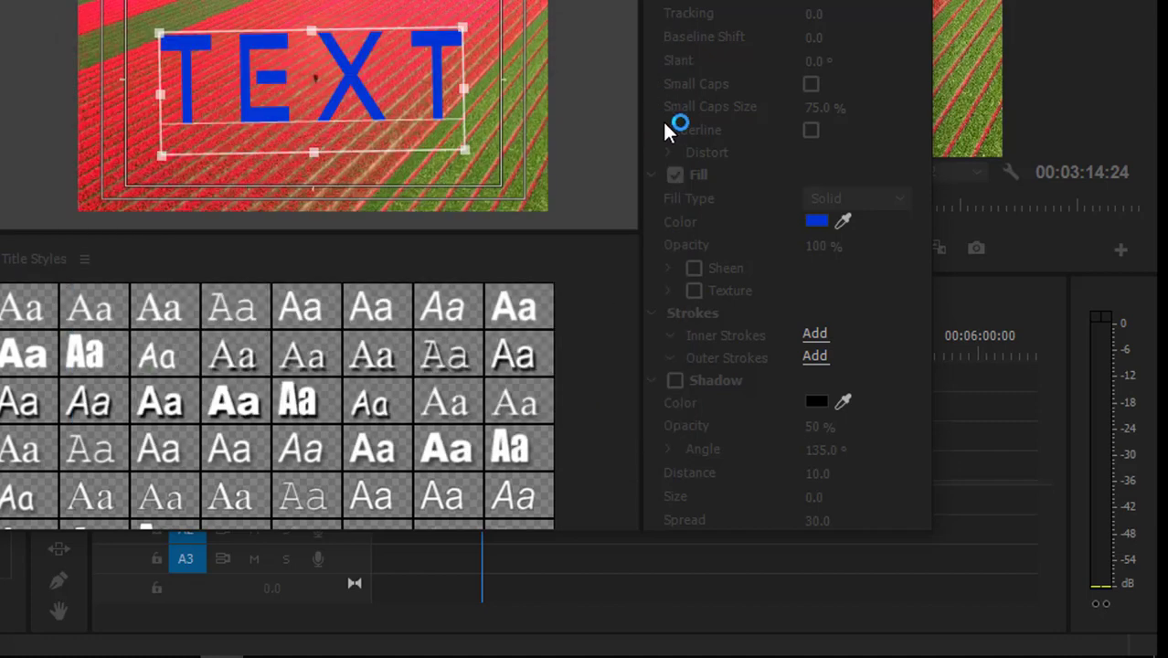
click(816, 220)
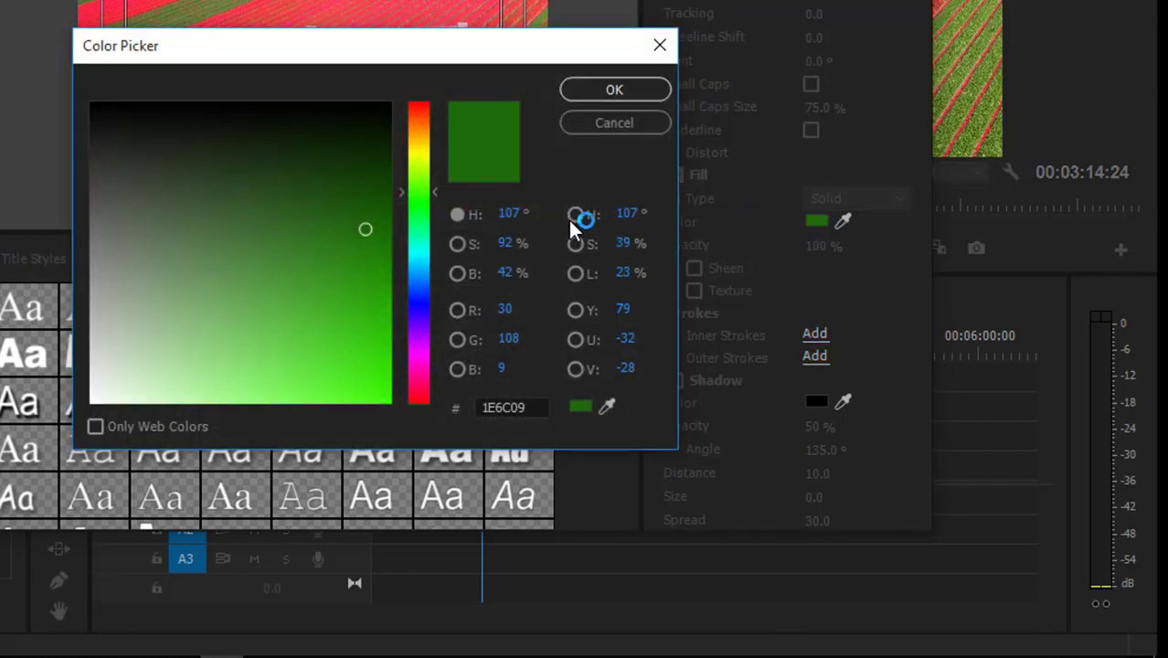
click(423, 339)
drag(391, 366, 425, 399)
click(423, 399)
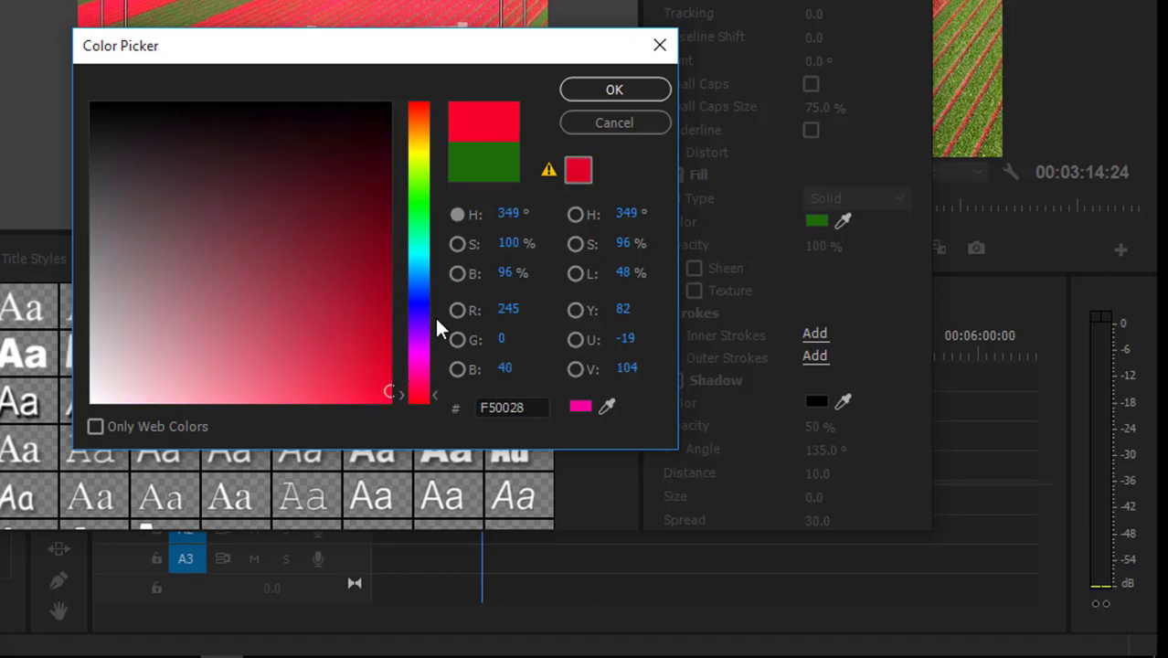
click(645, 92)
Set the fill to pure white (FFFFFF) and turn off Sheen.
click(819, 225)
click(577, 169)
click(626, 96)
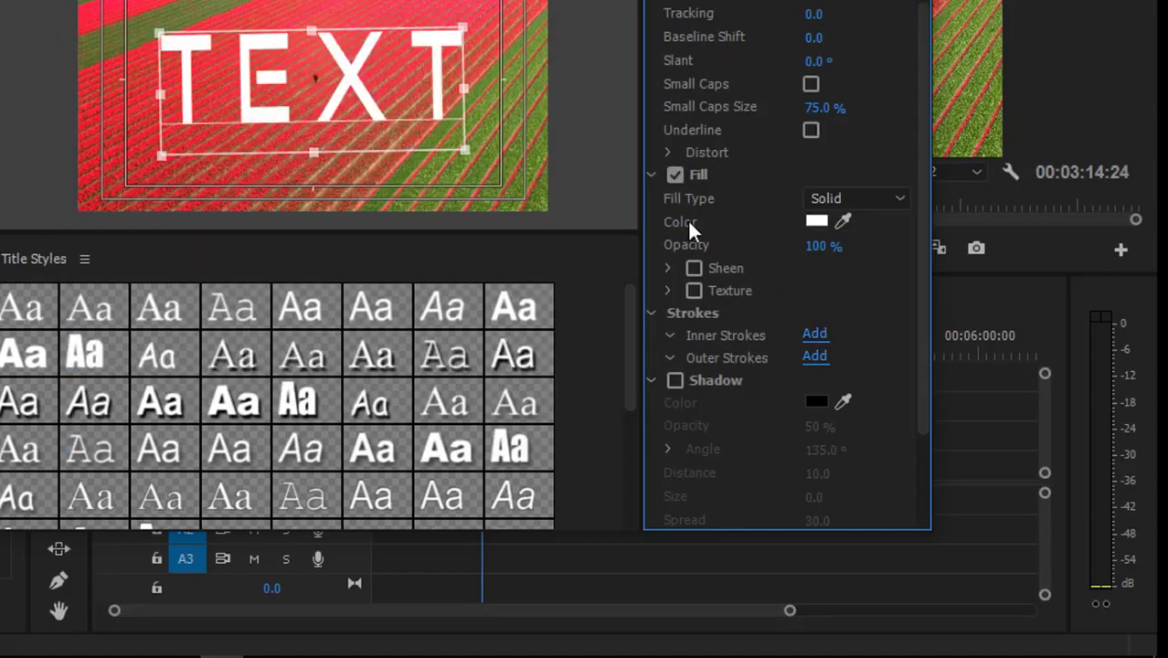
click(693, 269)
Add an inner stroke to the TEXT letters with type Edge, after trying Depth.
scroll(928, 275, down, 3)
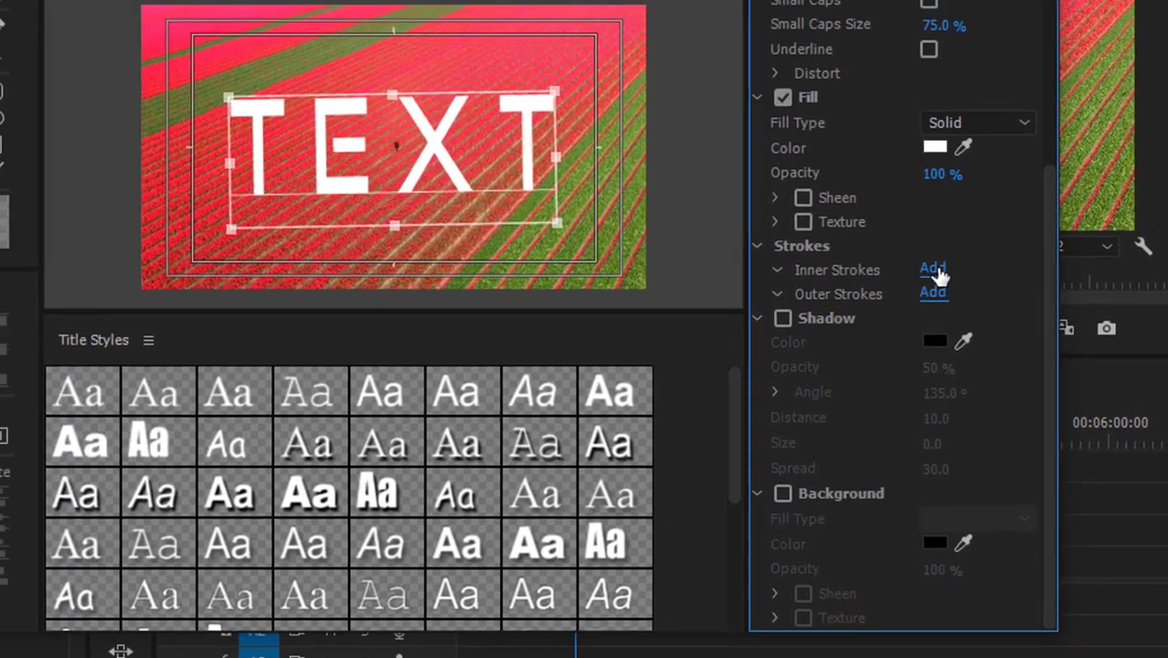
click(815, 192)
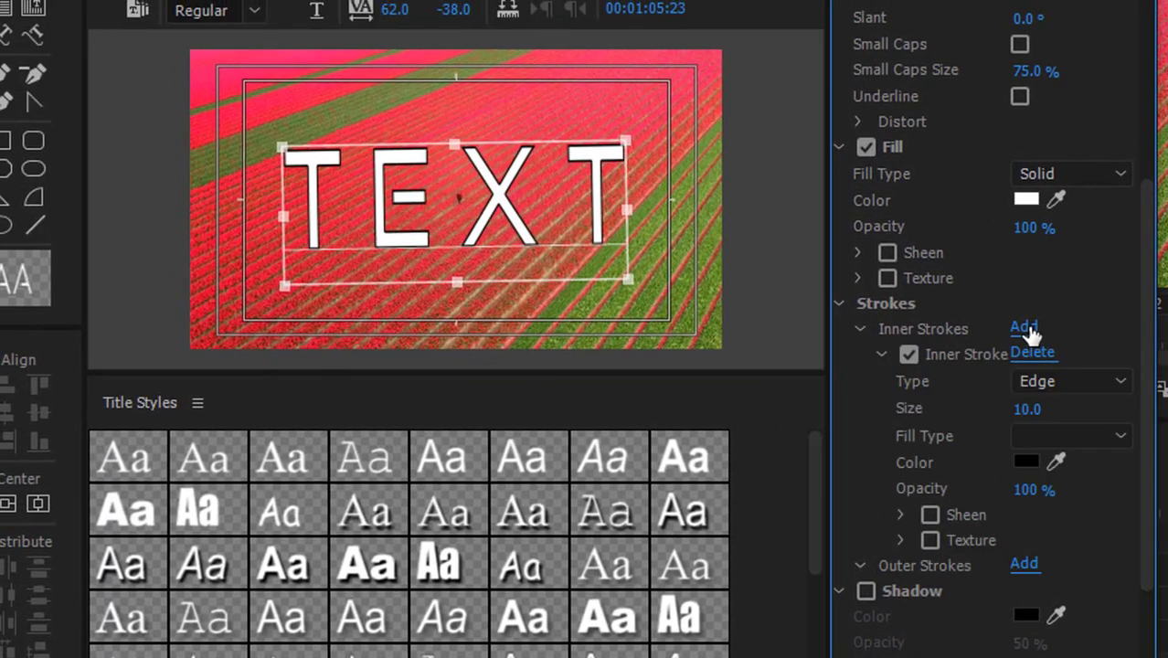
click(1087, 380)
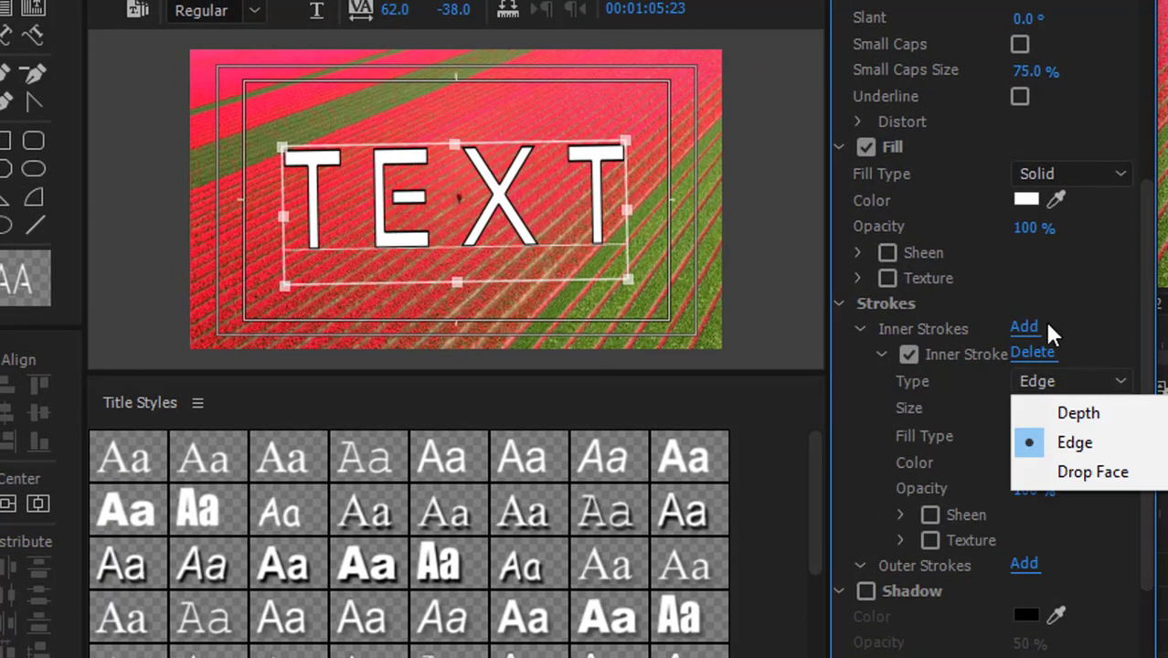
click(1103, 418)
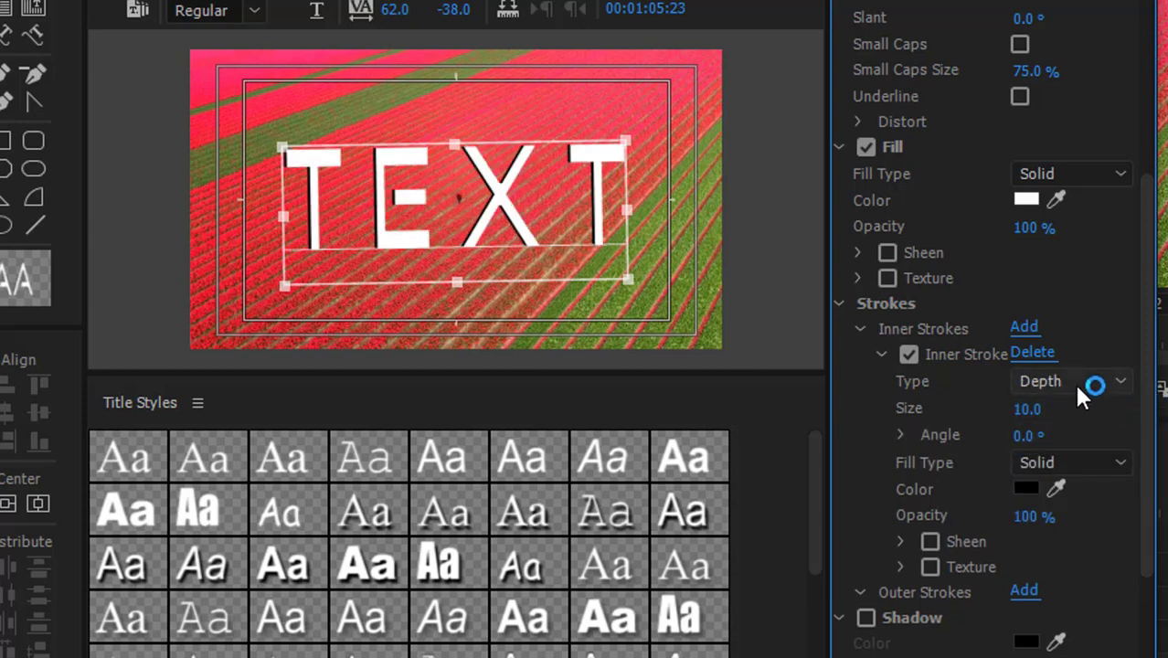
click(1077, 386)
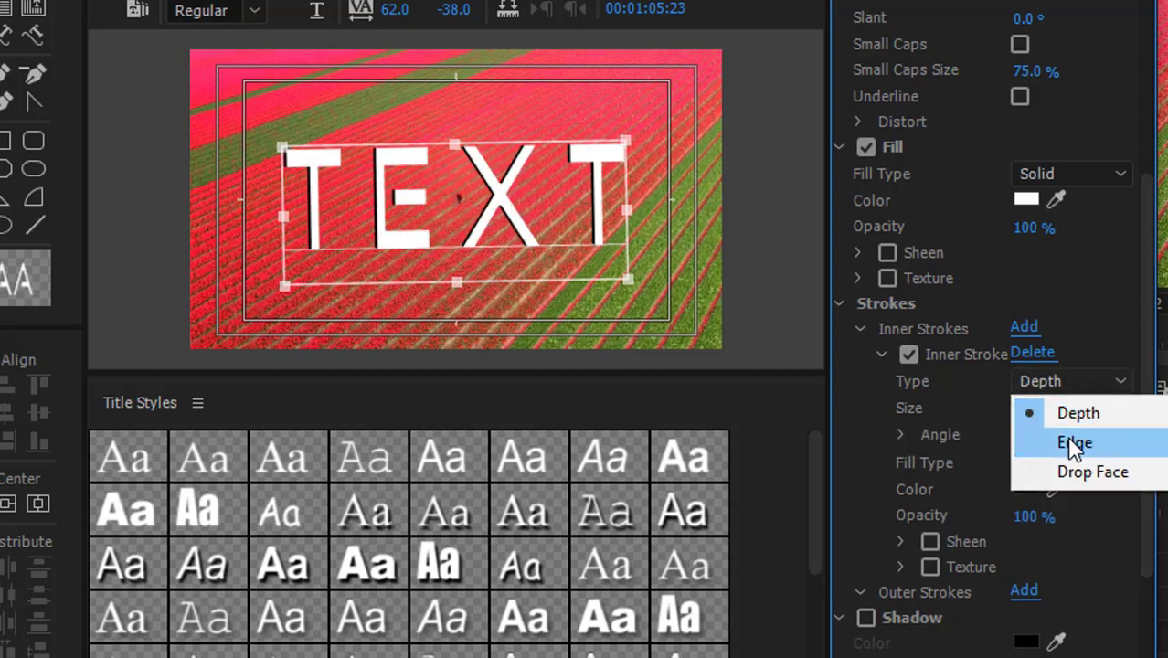
click(1094, 445)
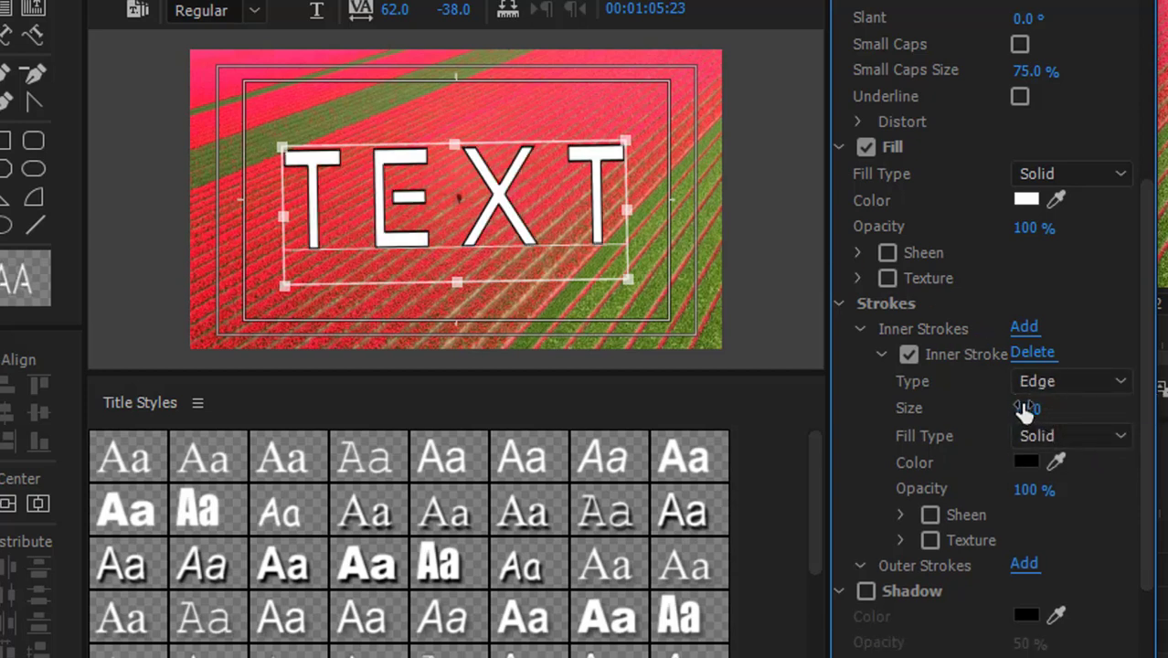
Set the inner stroke size to 10 and keep its fill type Solid black.
mouse_move(1027, 413)
mouse_down()
mouse_move(1042, 413)
mouse_move(1010, 413)
mouse_move(1101, 409)
mouse_move(1069, 409)
mouse_up()
click(1097, 433)
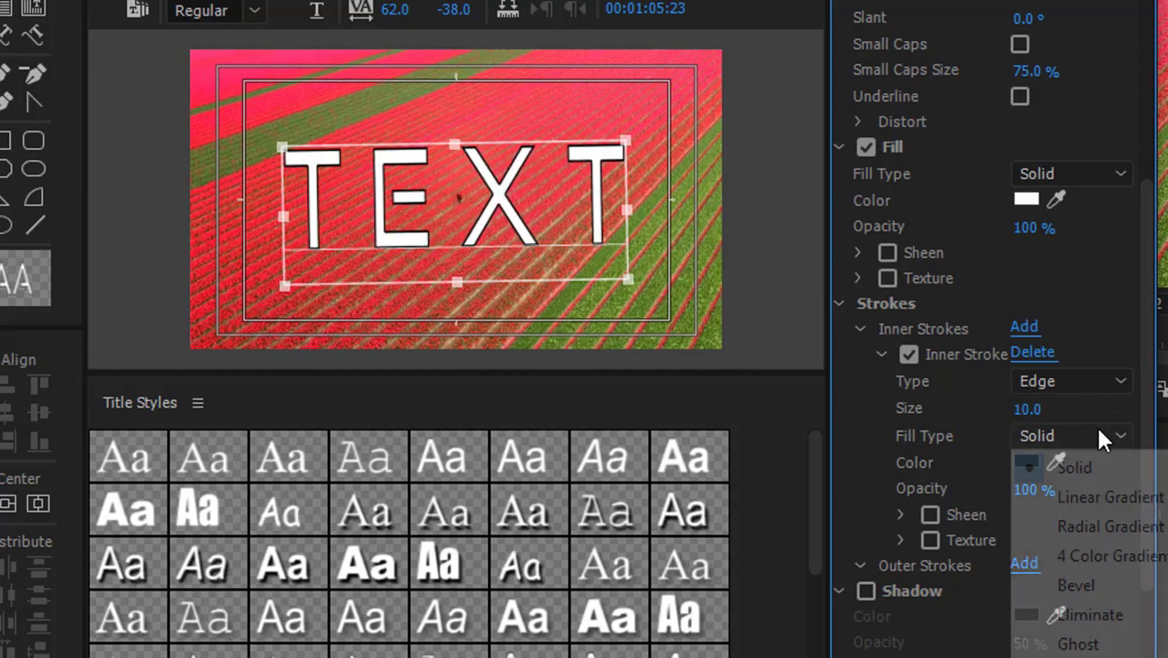
click(1103, 440)
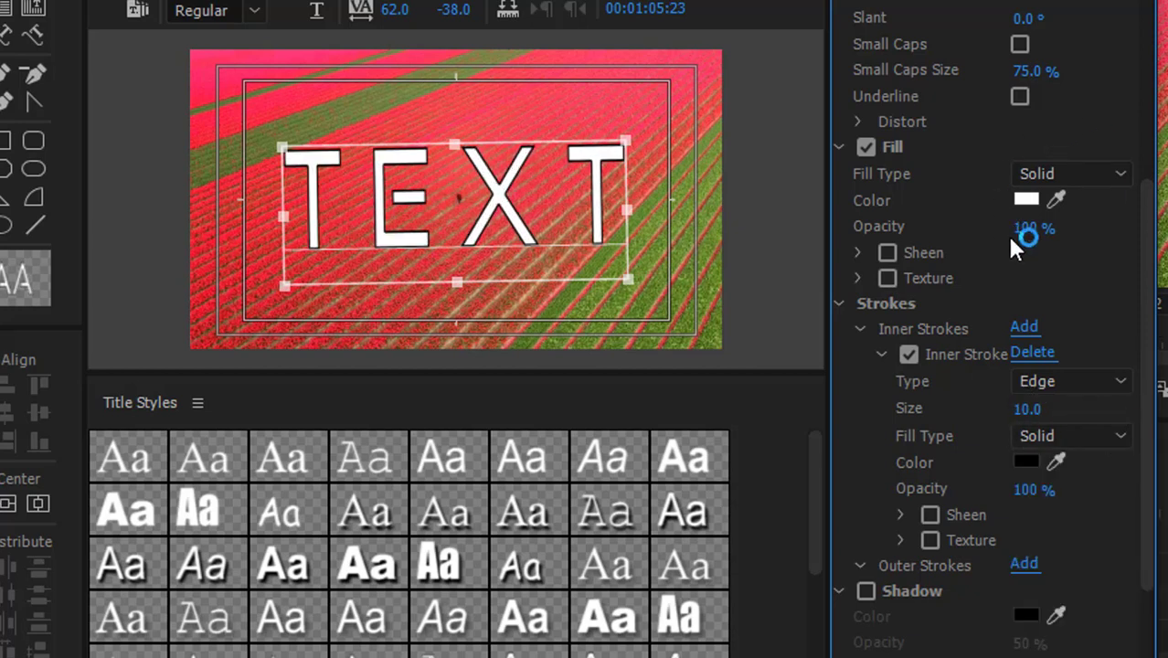
click(1081, 441)
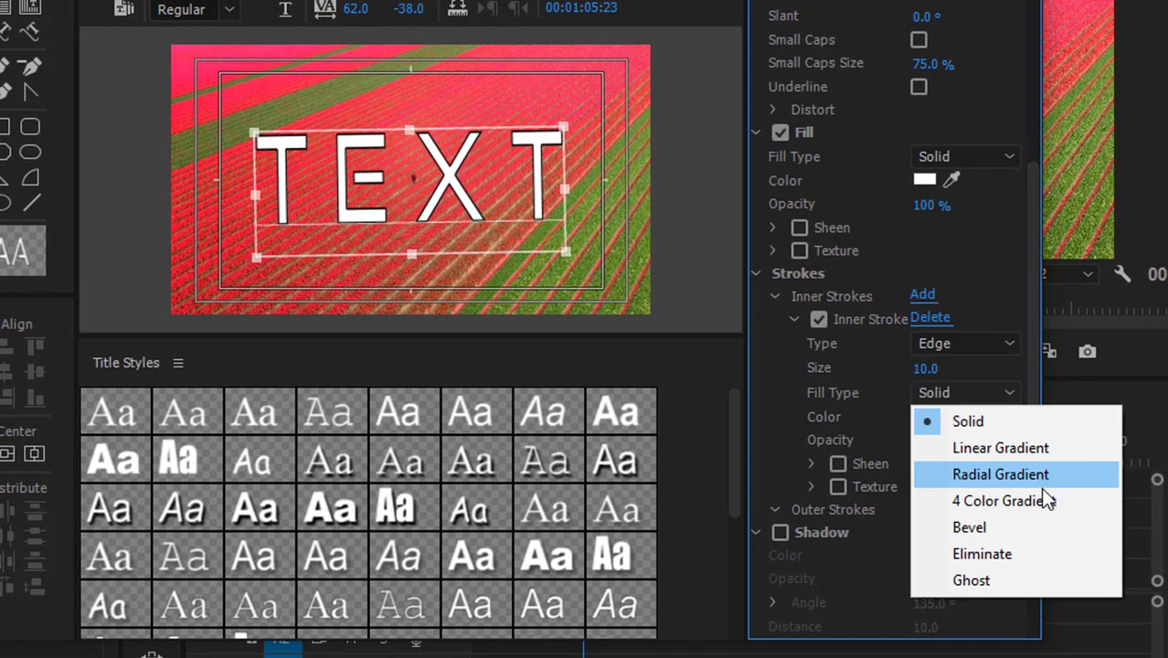
click(1018, 540)
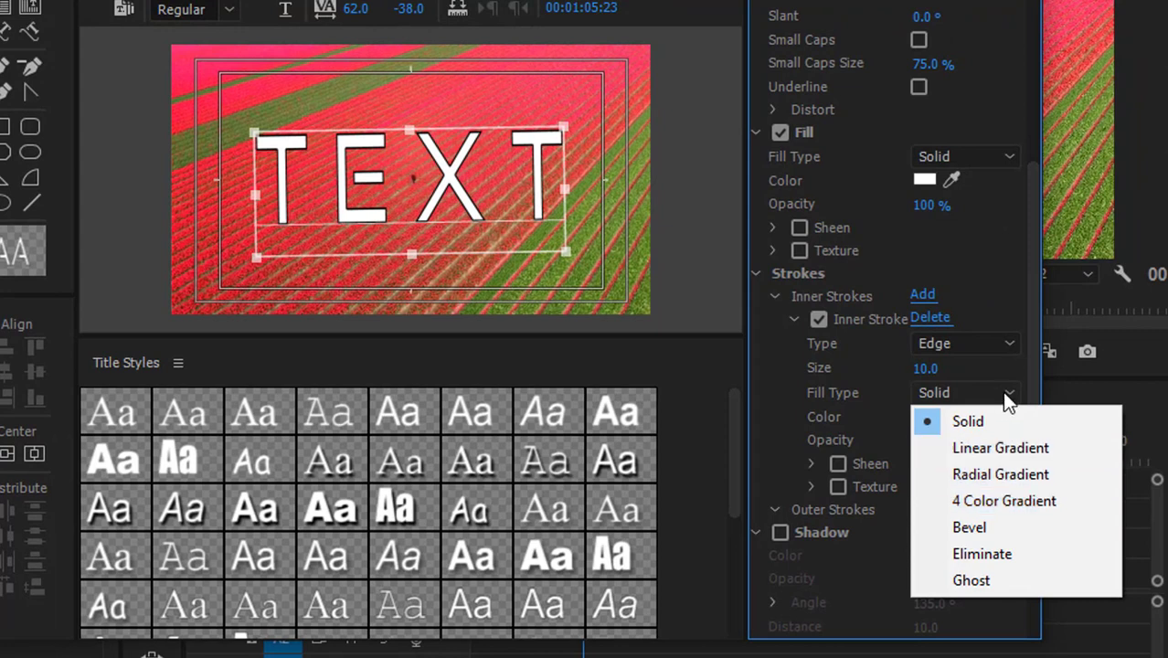
click(985, 364)
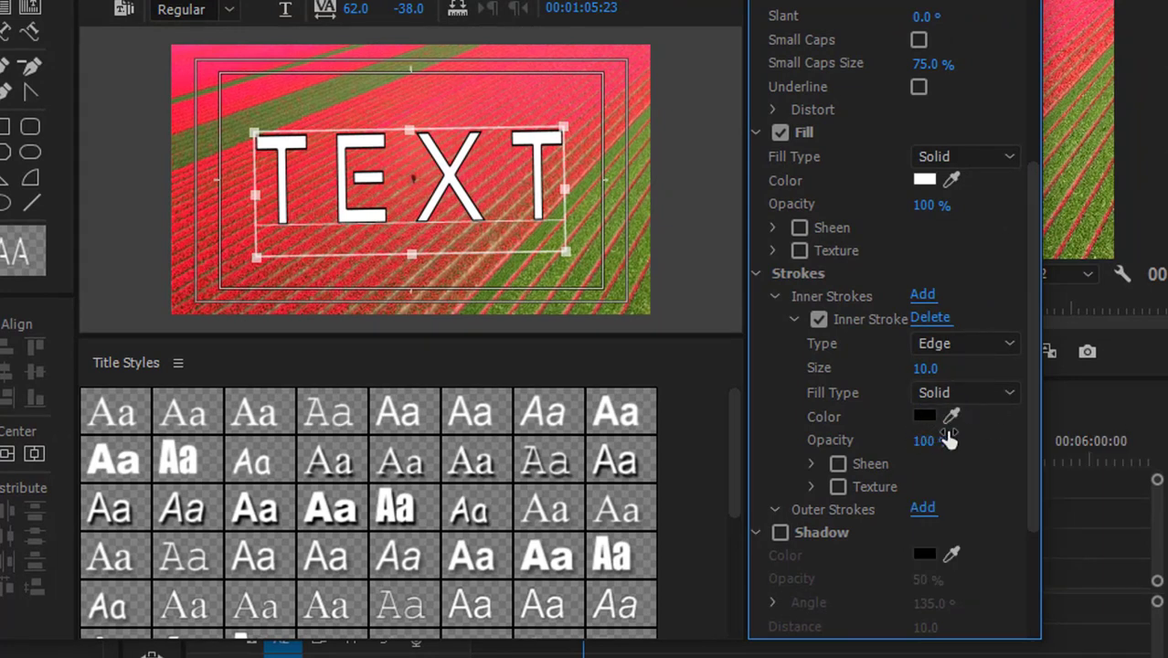
drag(1041, 309, 1040, 475)
click(959, 209)
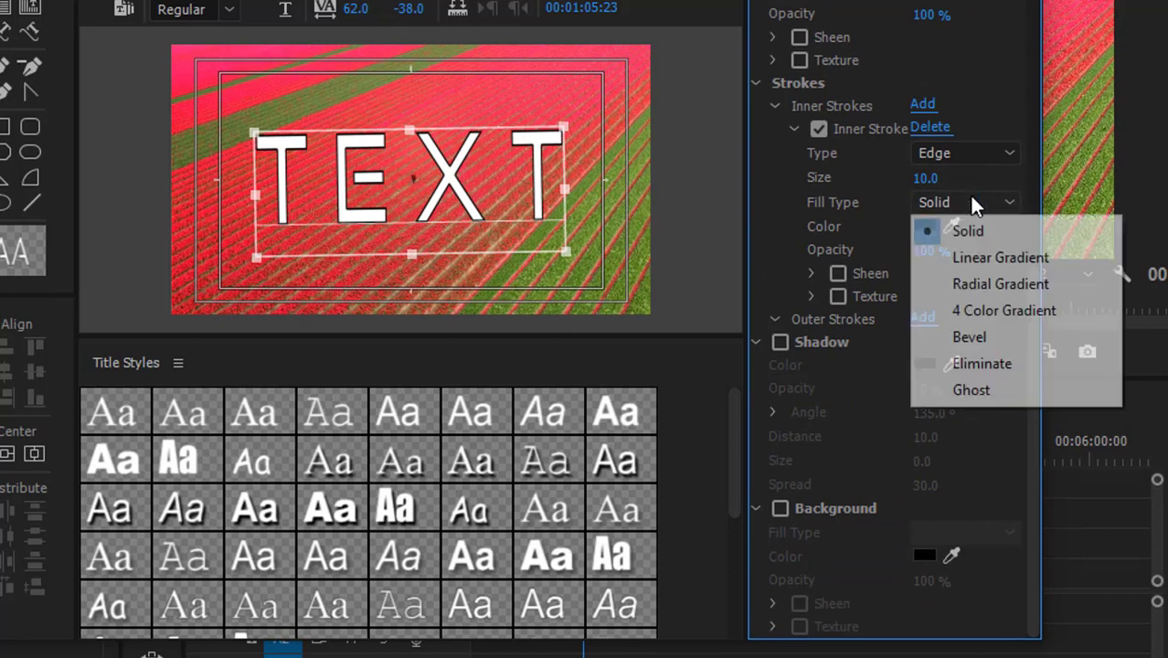
click(1030, 482)
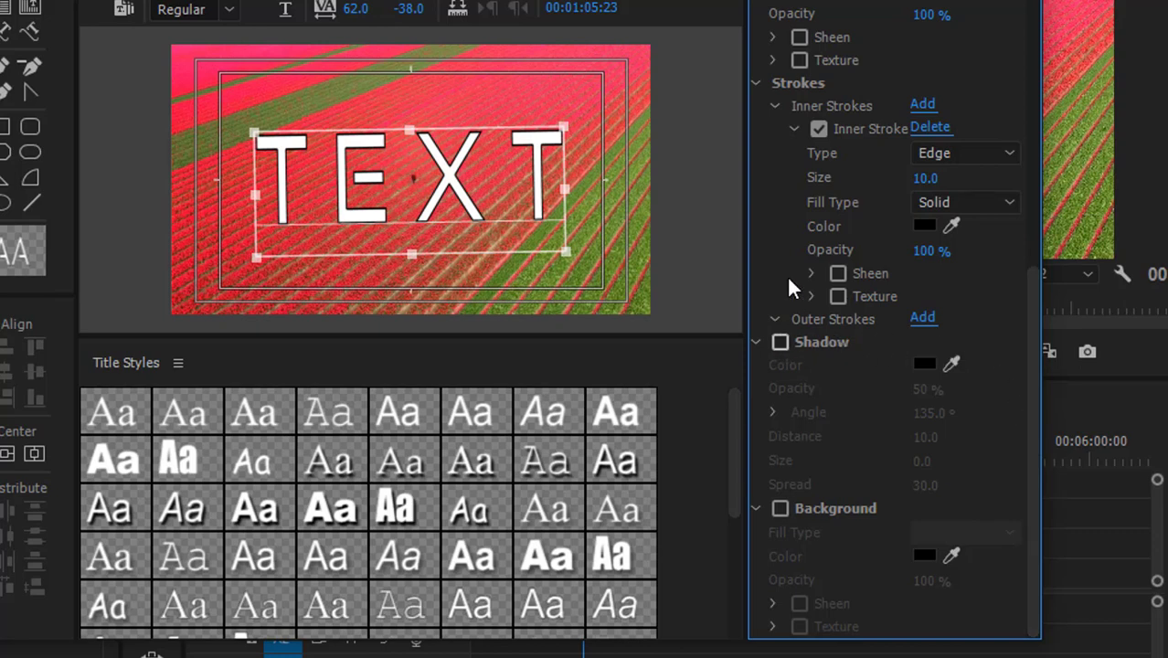
Enable a black drop shadow at 100% opacity, -45° angle and distance 18.
click(781, 342)
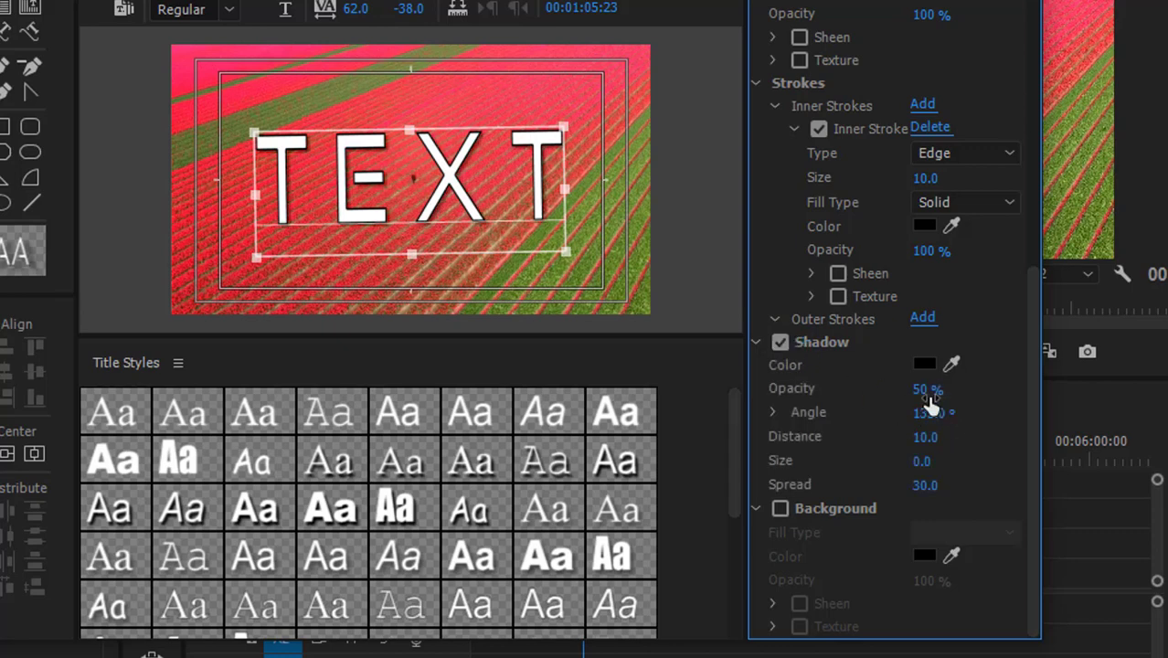
drag(924, 389, 971, 389)
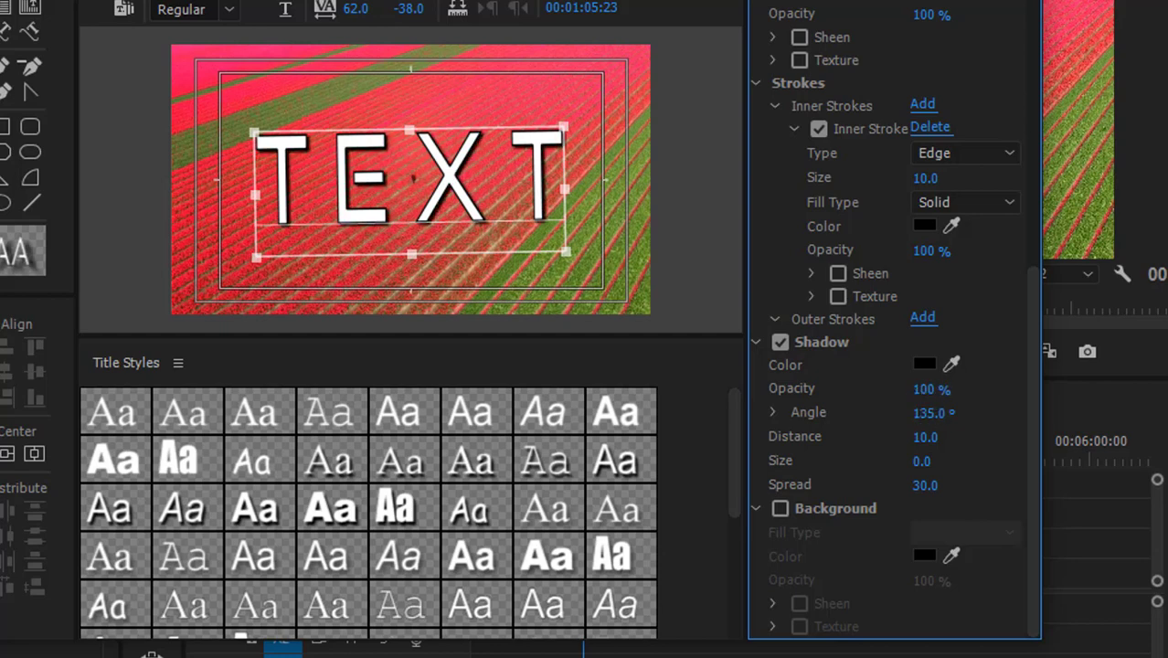
drag(935, 412, 932, 412)
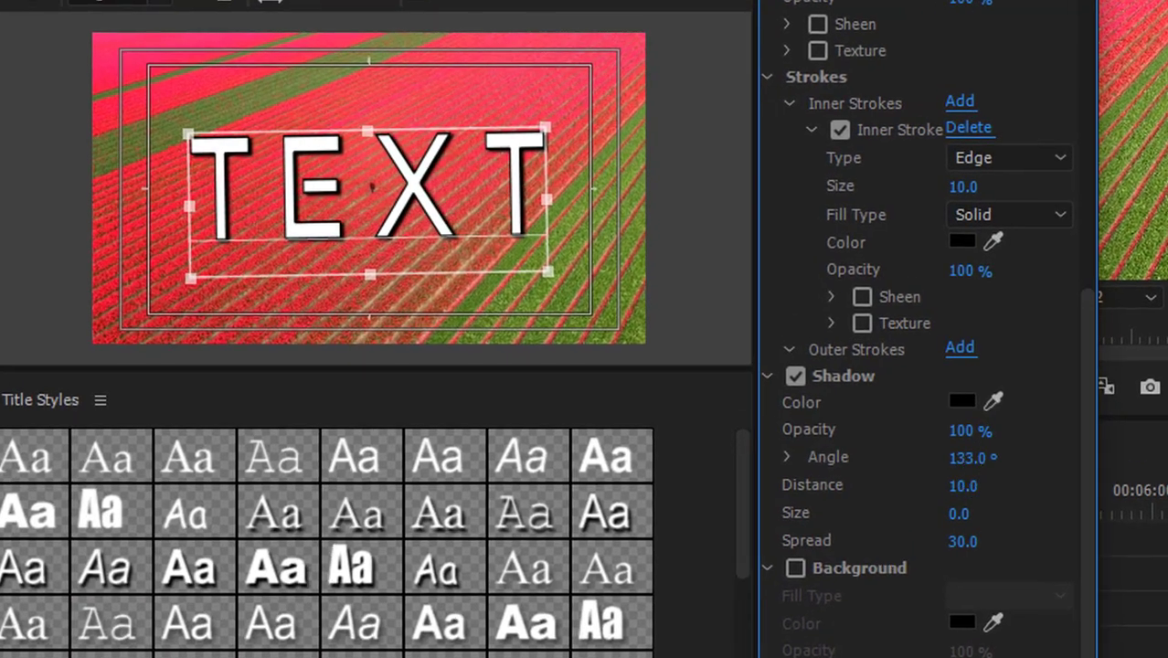
drag(971, 457, 895, 457)
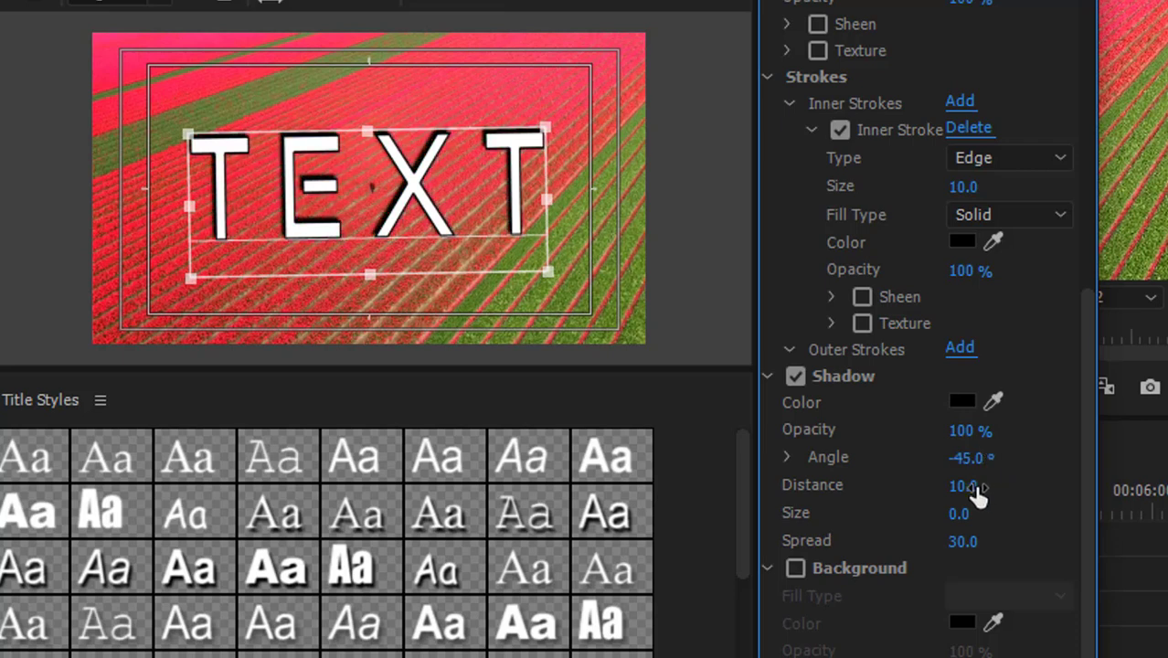
drag(962, 485, 1018, 513)
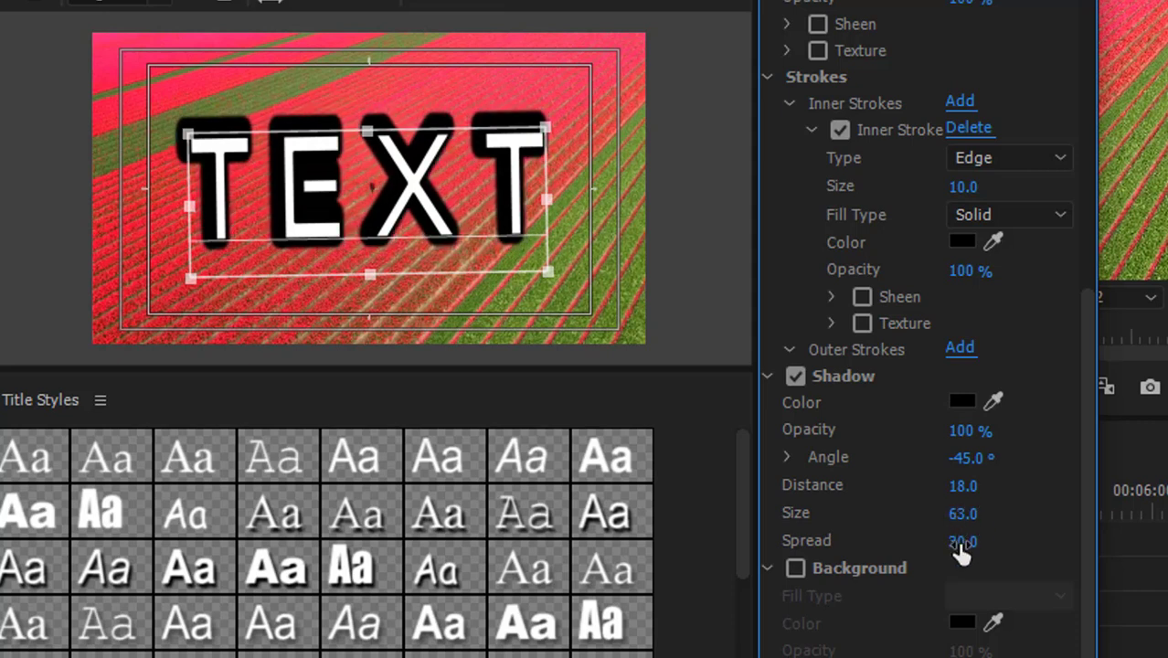
Reduce the shadow size to 30 and widen its spread to 63.
drag(961, 513, 980, 543)
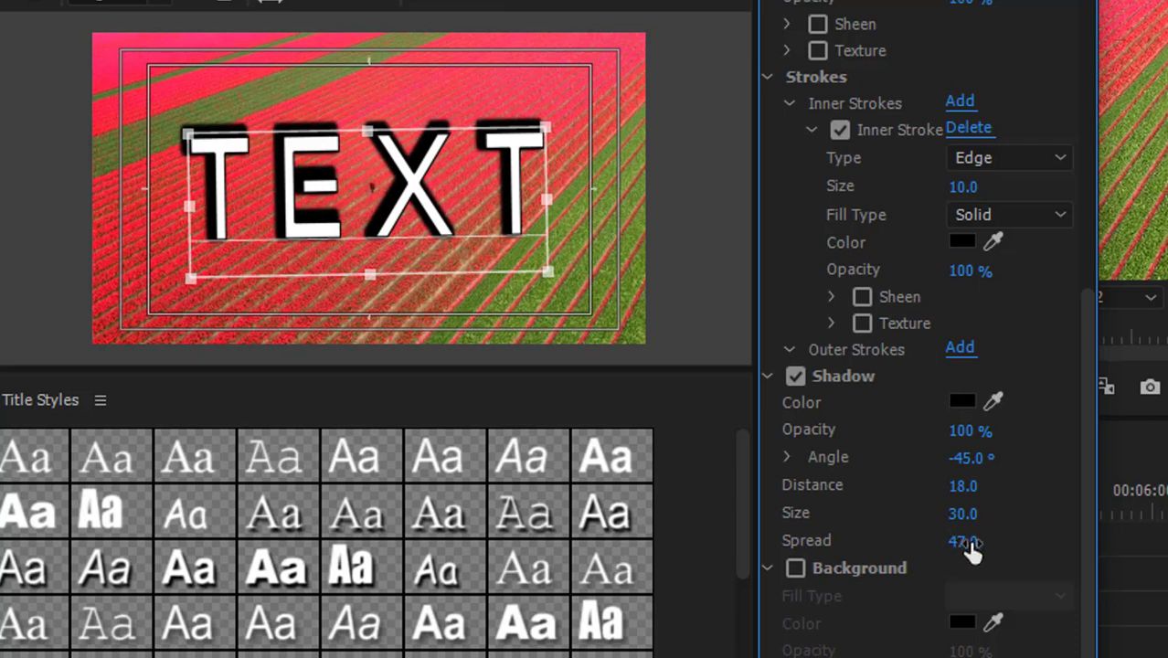
drag(961, 541, 1021, 537)
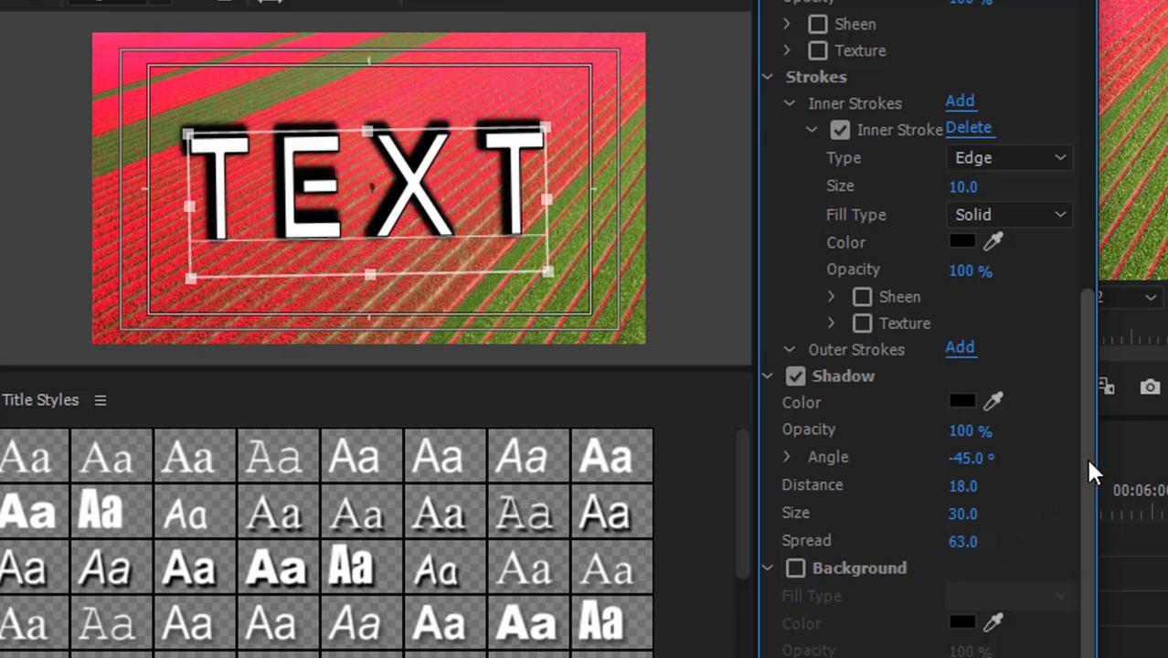
drag(1089, 469, 1115, 25)
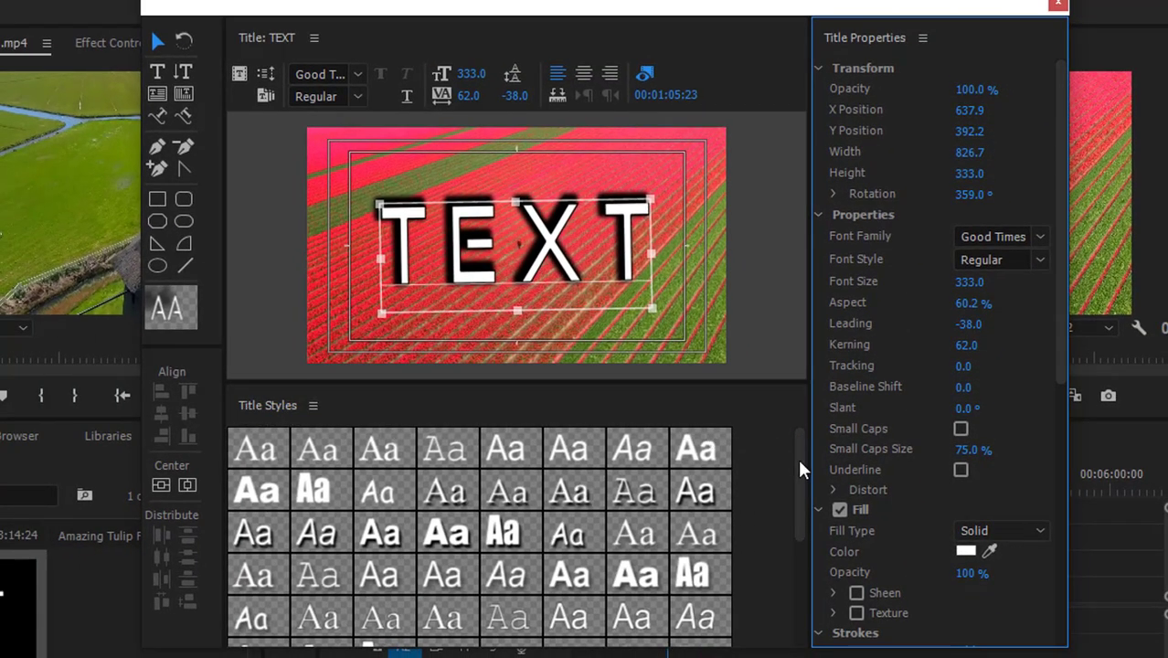
Try gold, tan, silver, purple and blue Arial Black preset styles on TEXT.
drag(797, 456, 733, 435)
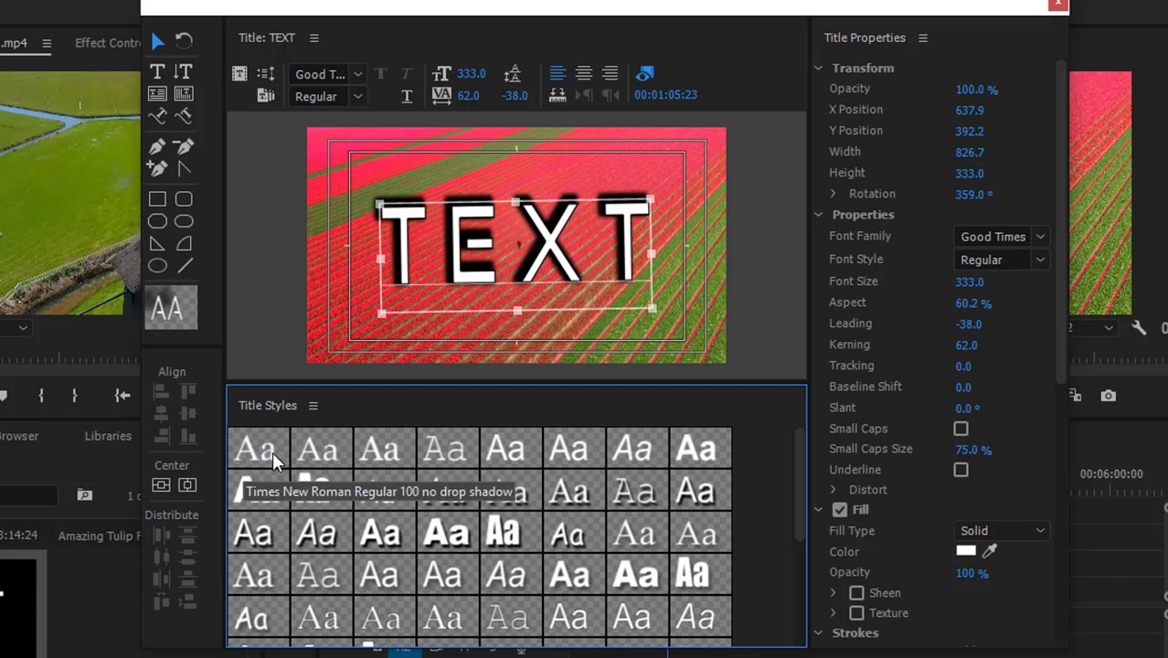
scroll(679, 523, down, 5)
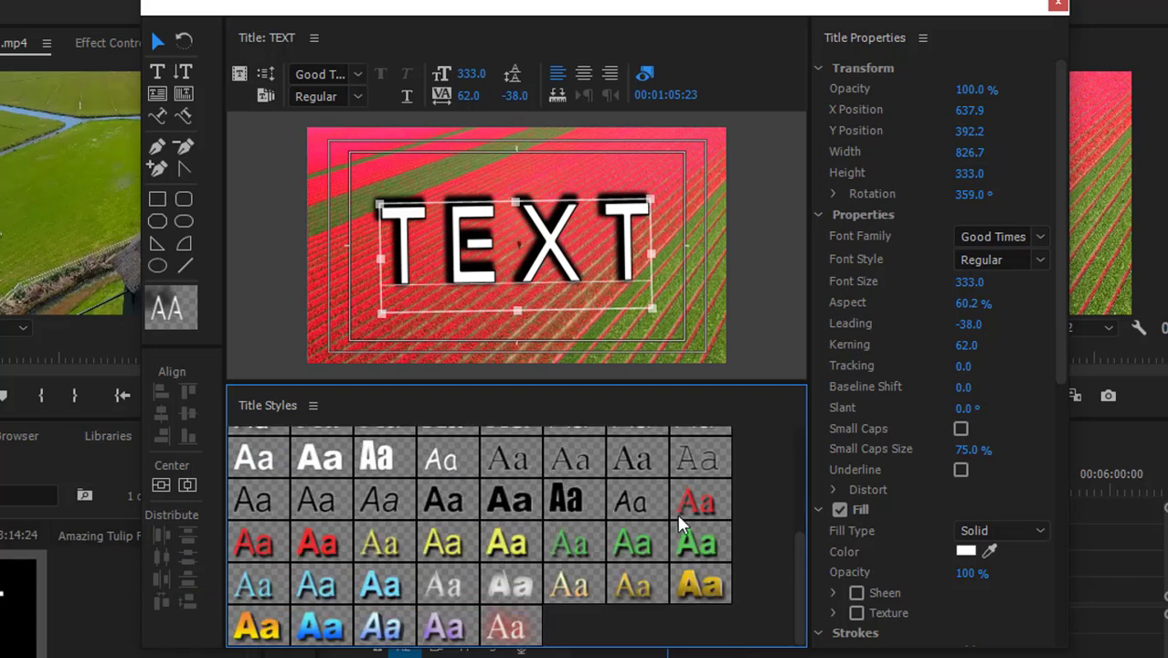
click(702, 582)
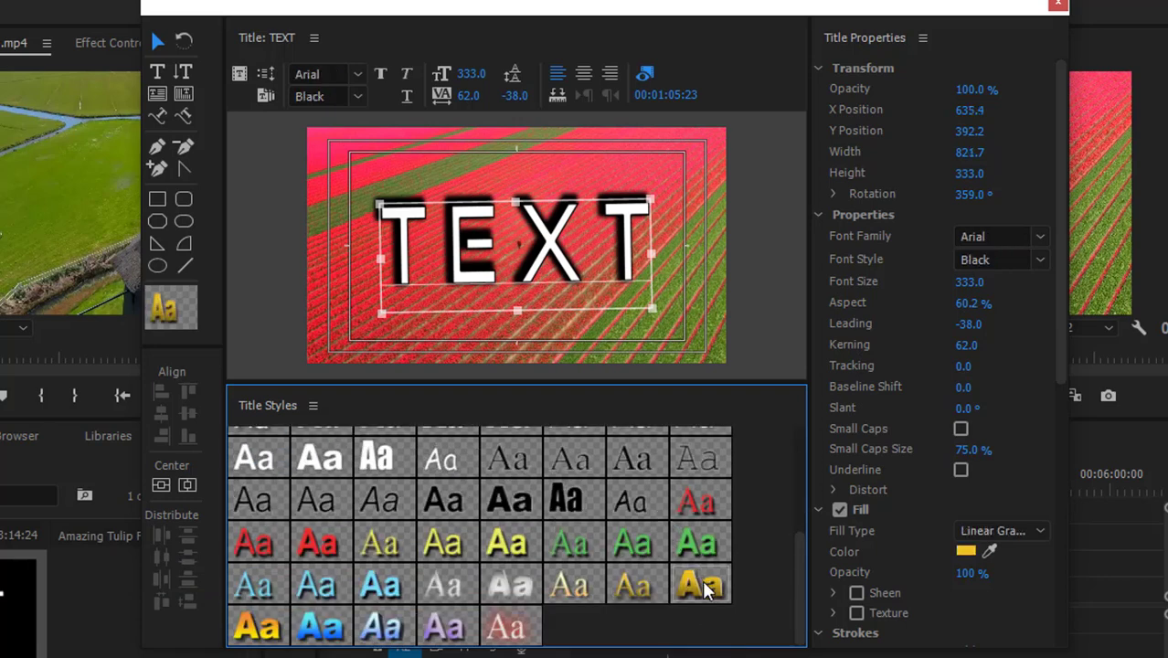
click(591, 589)
click(509, 584)
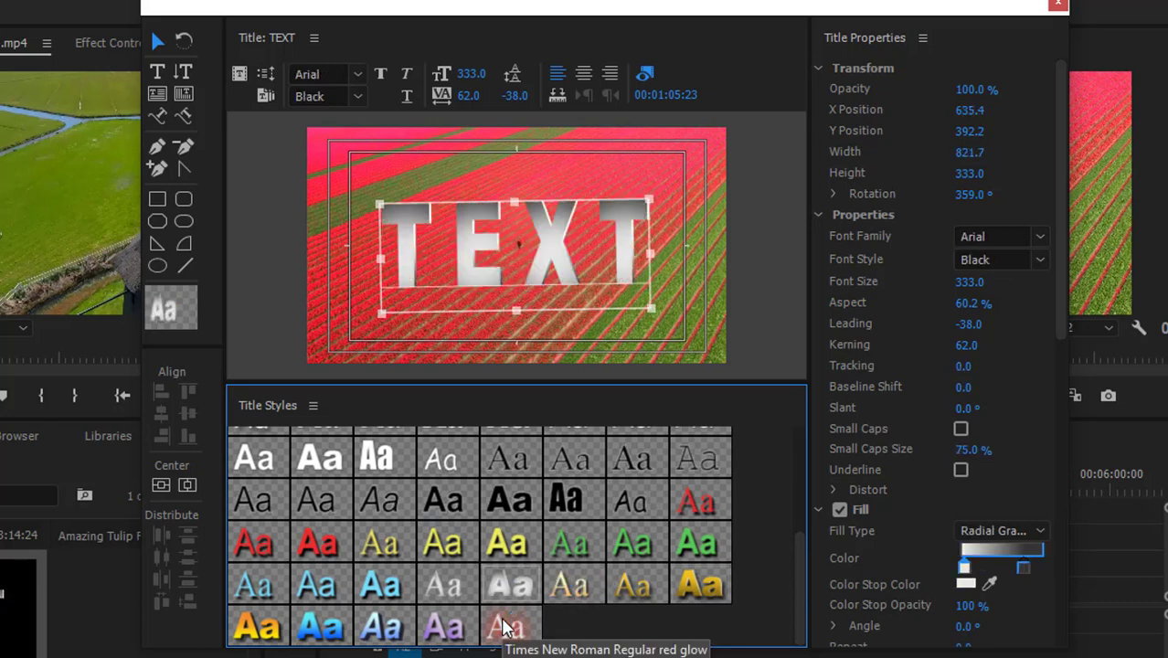
click(439, 580)
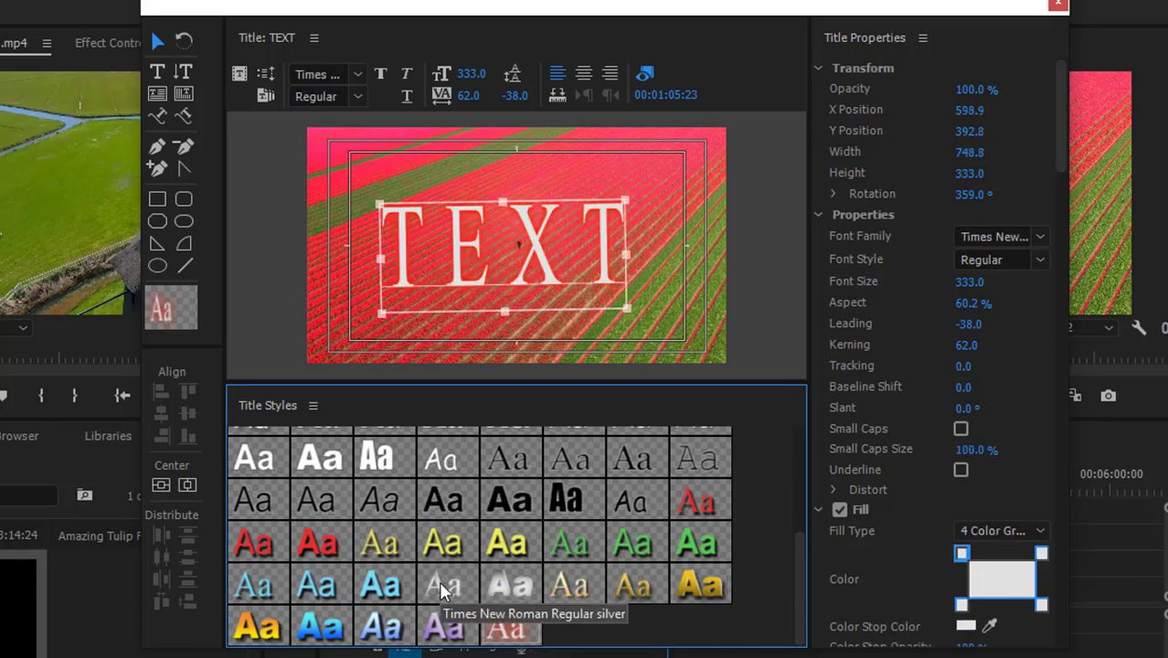
click(444, 628)
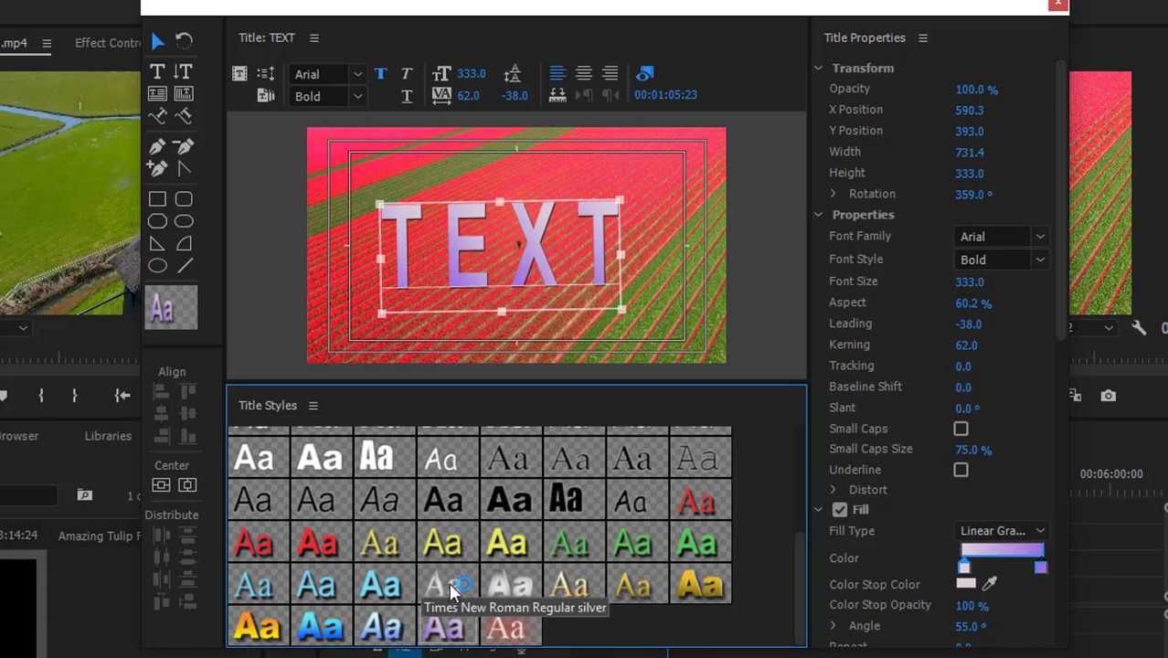
click(325, 628)
Try white Impact, green, gold and plain white styles, then apply blue-gradient Arial Bold Italic.
scroll(407, 584, up, 3)
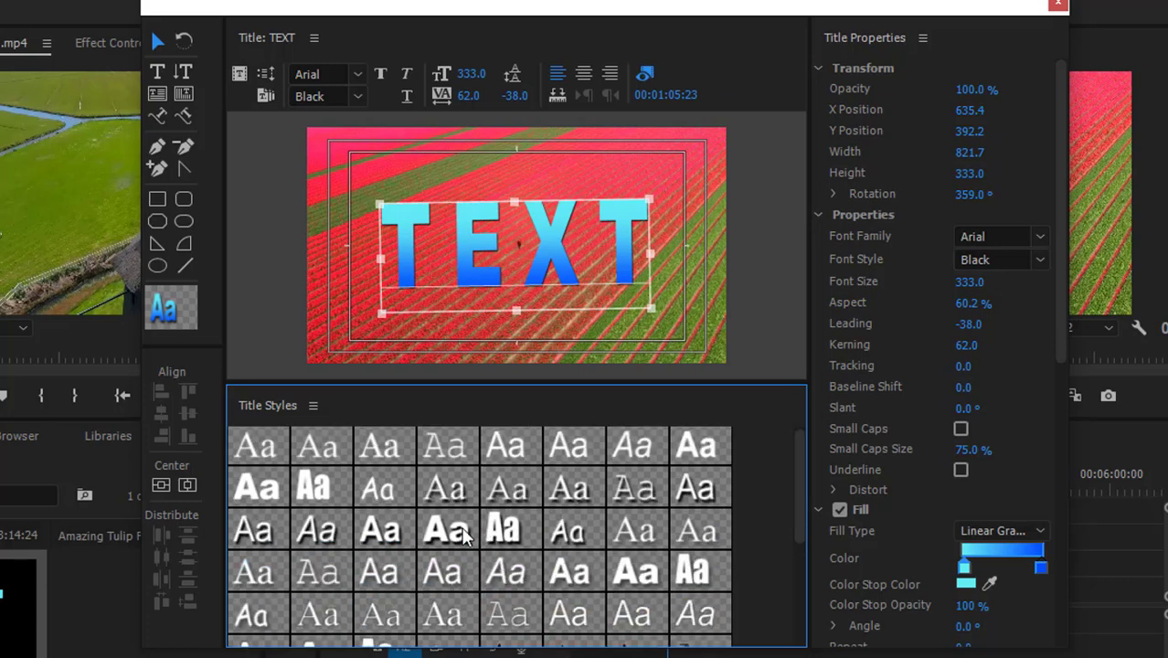
click(499, 526)
scroll(663, 565, down, 5)
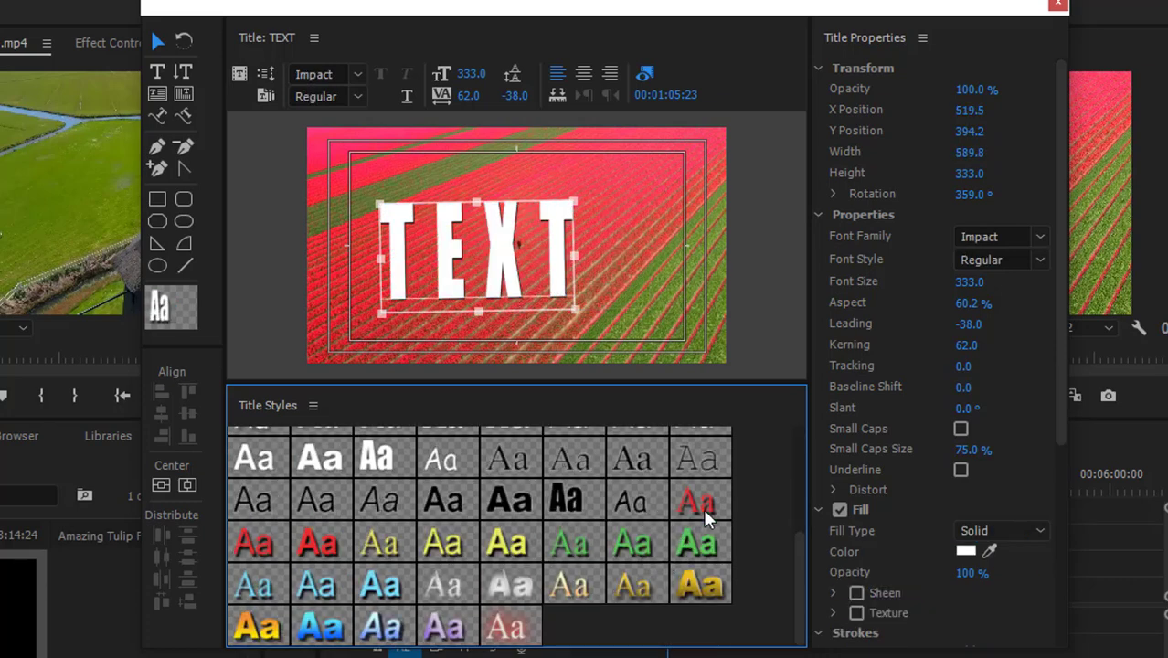
click(701, 546)
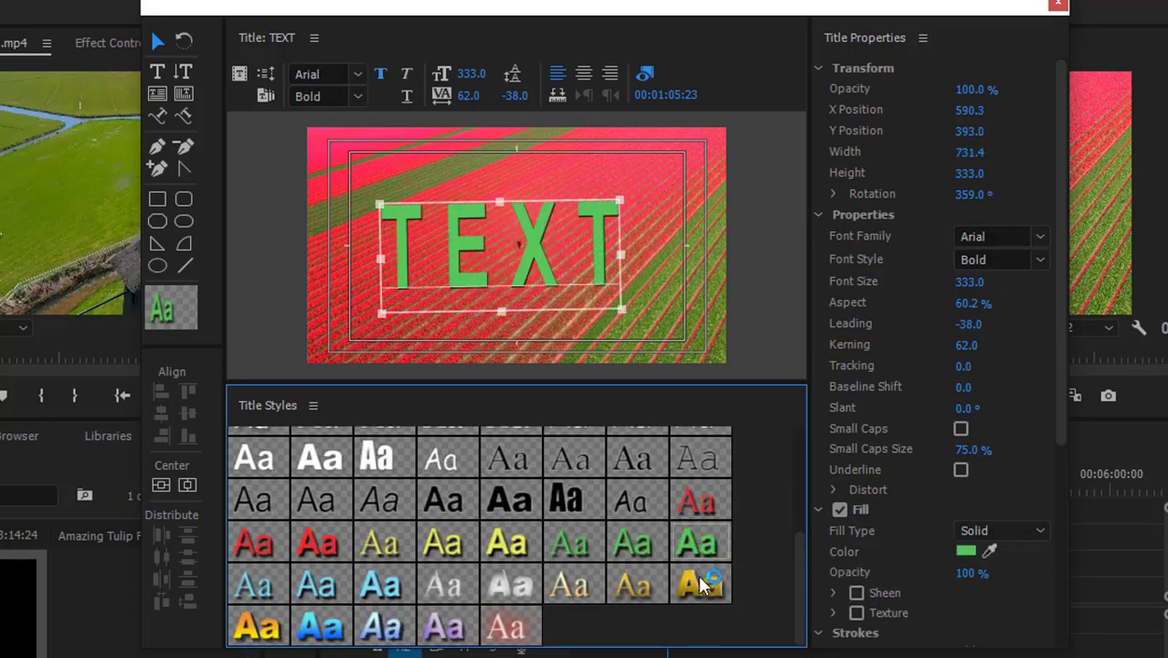
click(702, 585)
scroll(384, 542, up, 5)
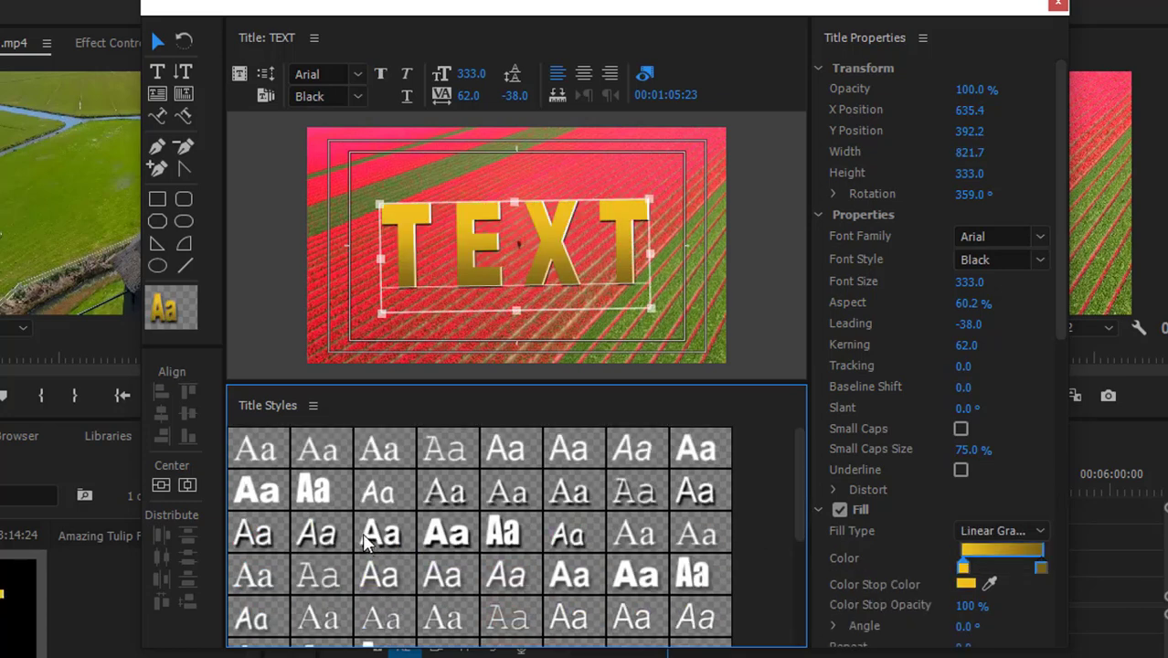
click(272, 449)
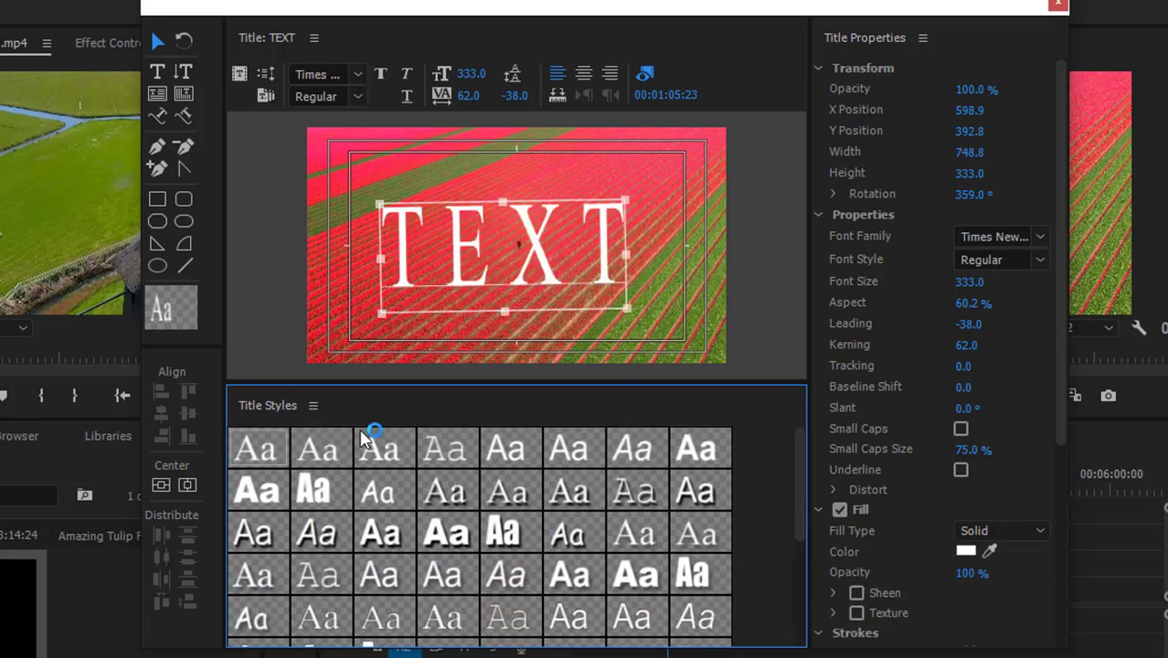
scroll(397, 558, down, 5)
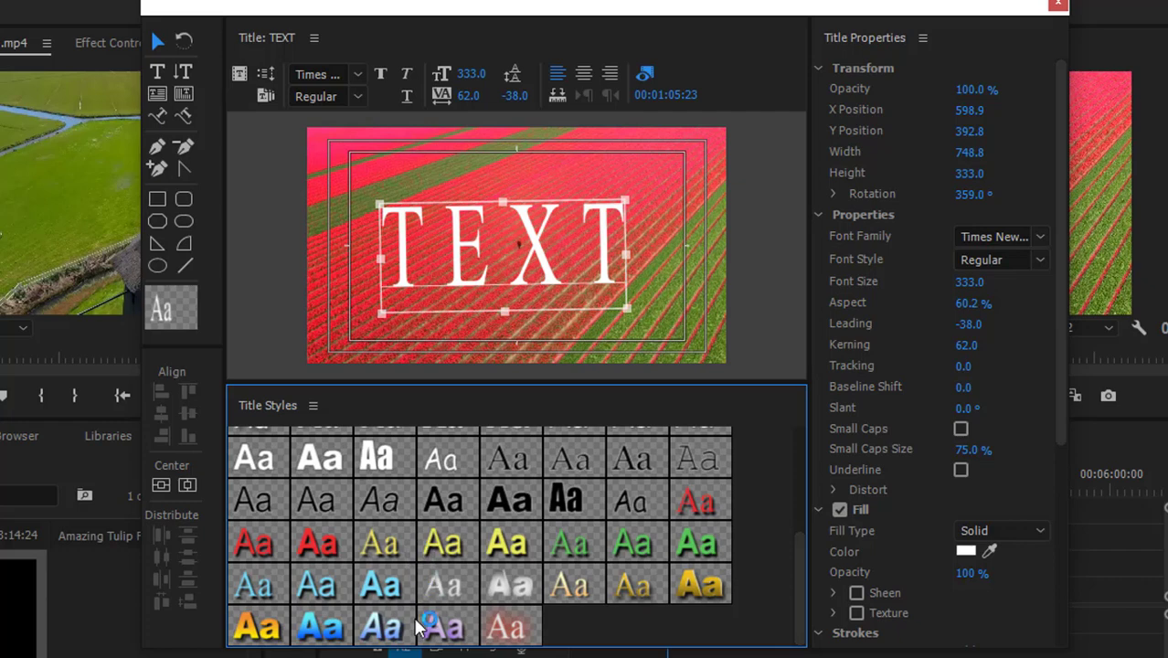
click(382, 627)
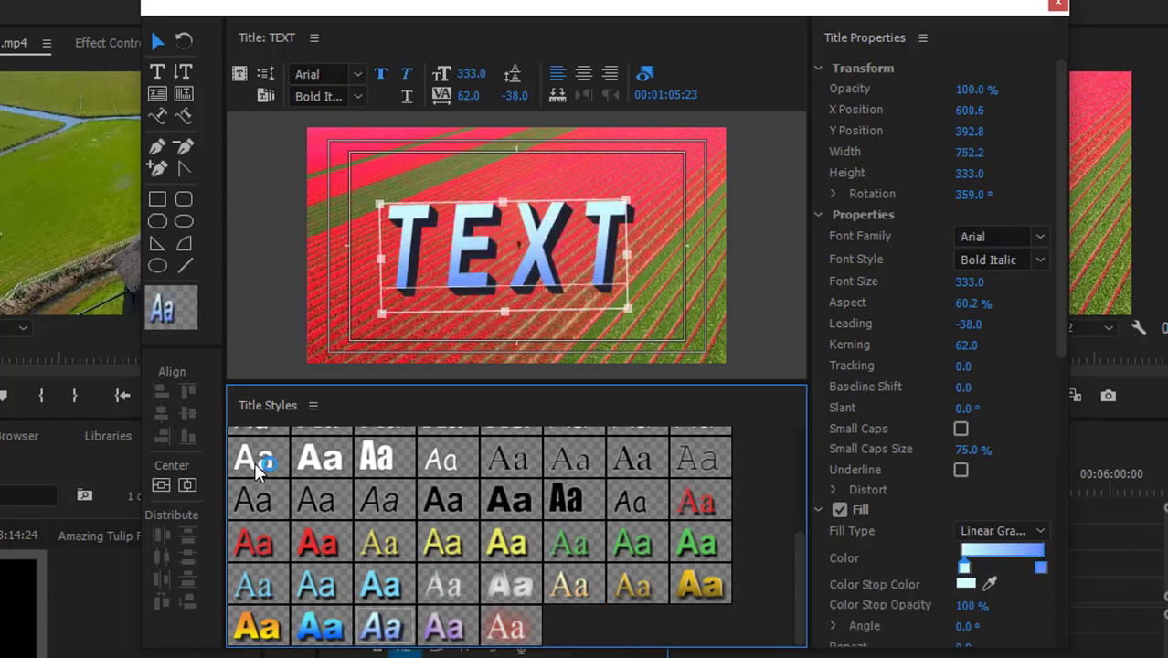
Centre the TEXT title vertically and horizontally, test by dragging it away, then re-centre it at X 641, Y 361.
click(163, 399)
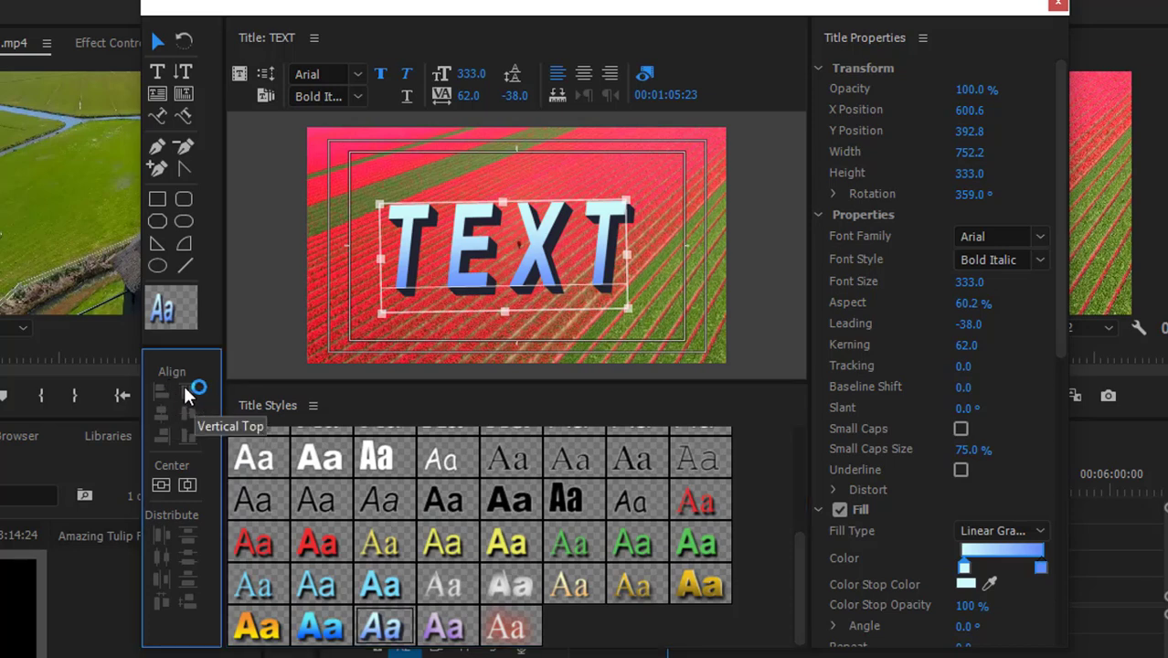
click(161, 486)
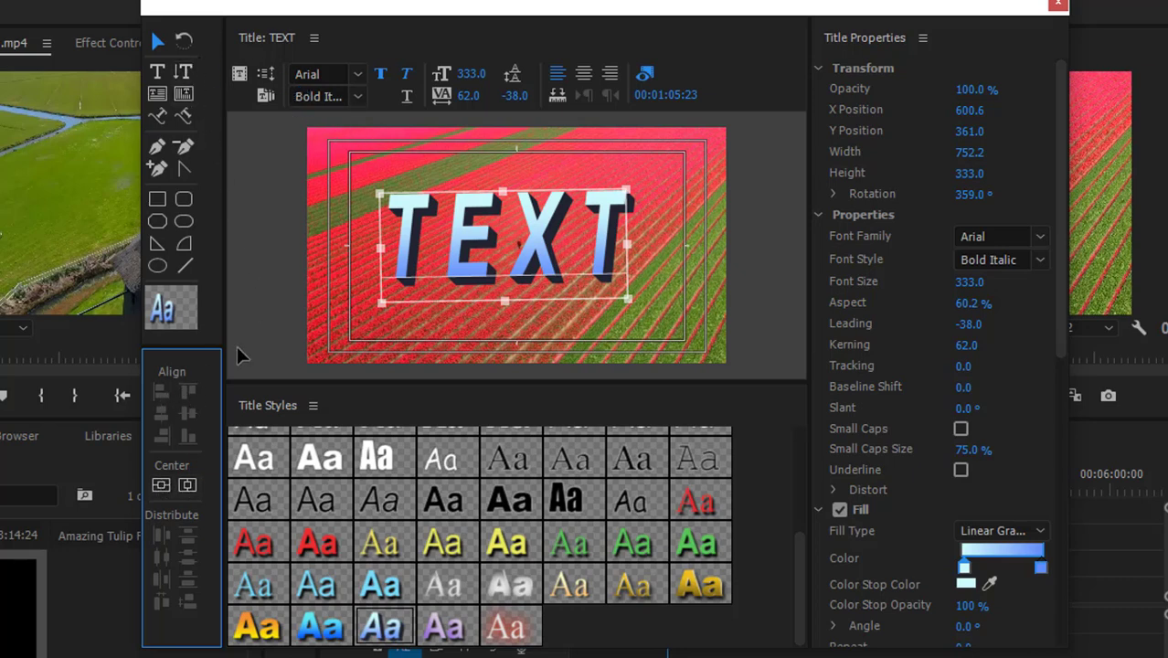
click(185, 484)
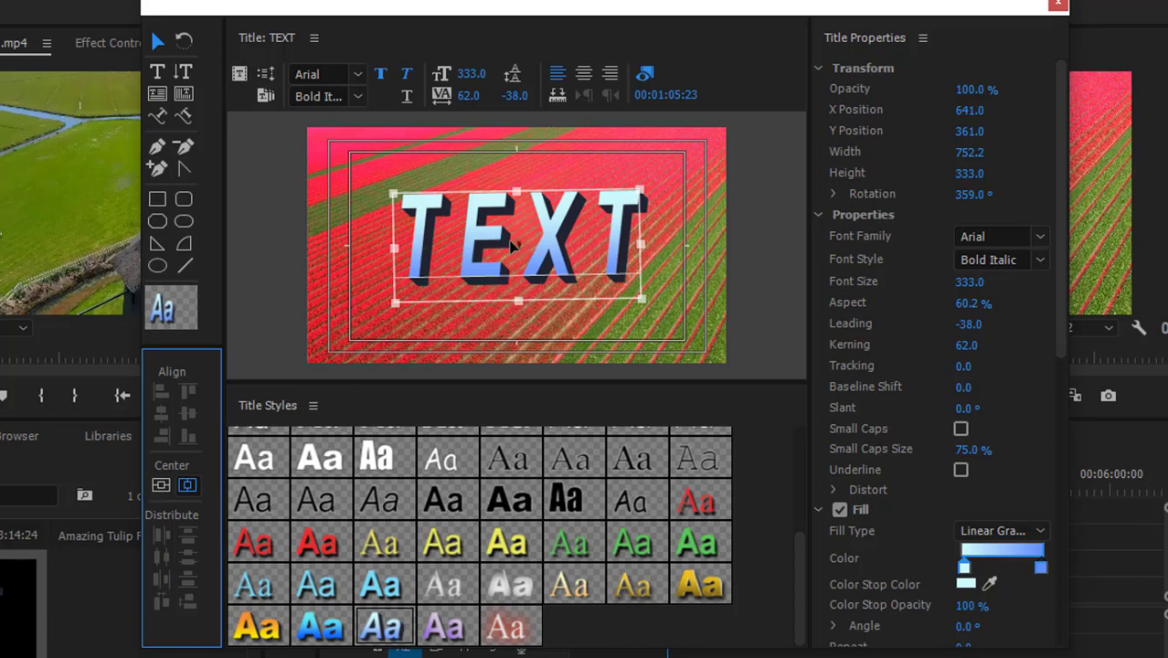
drag(512, 245, 446, 177)
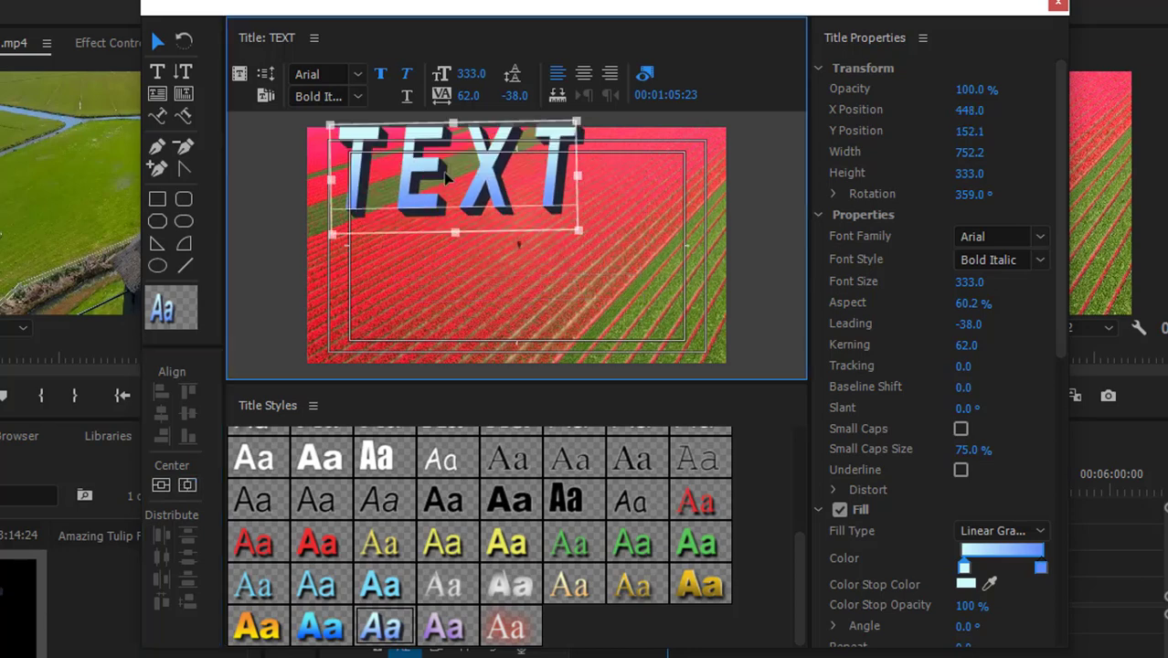
click(163, 483)
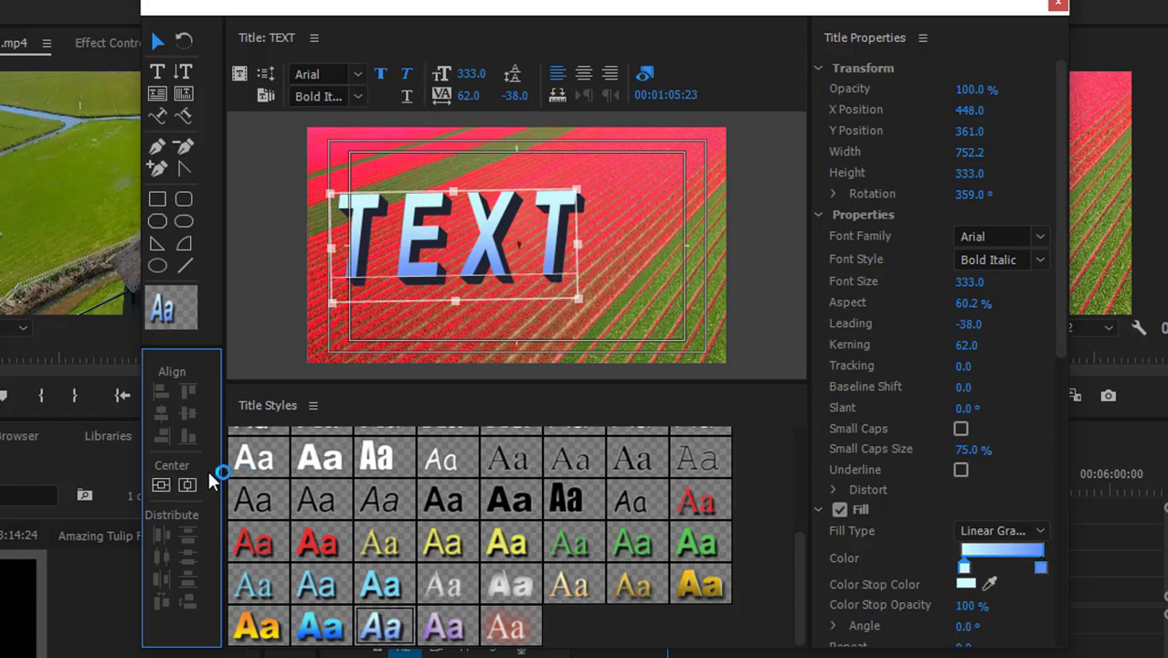
click(188, 483)
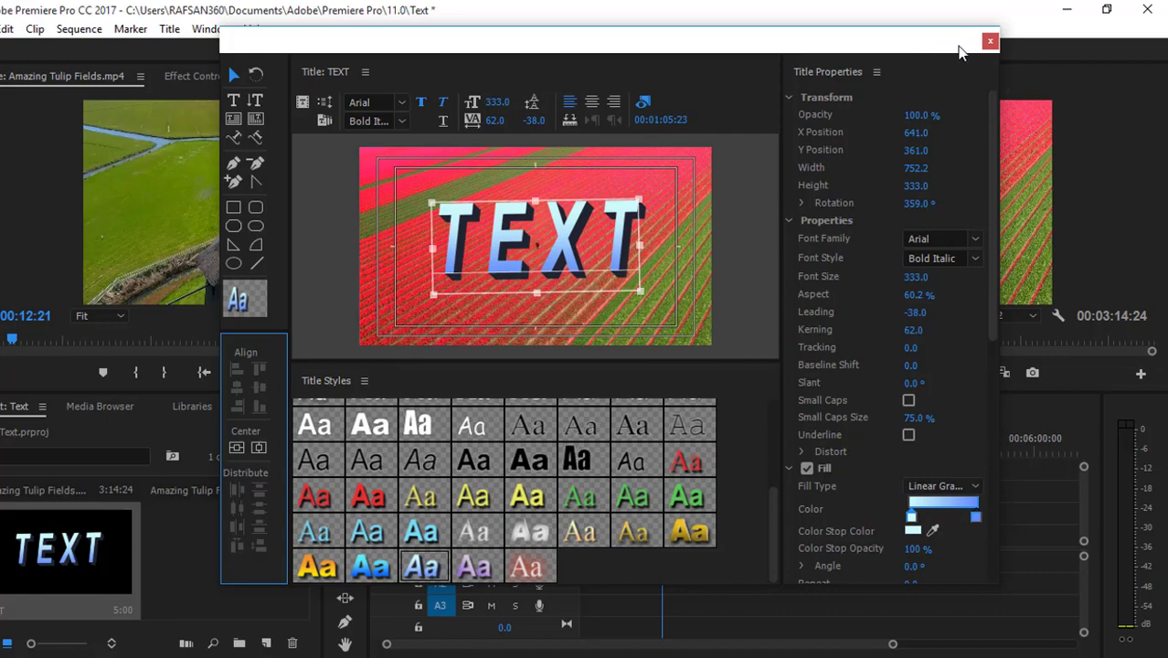
Close the title editor and load the 5:00 TEXT title clip into the Source Monitor for preview.
drag(944, 52, 899, 51)
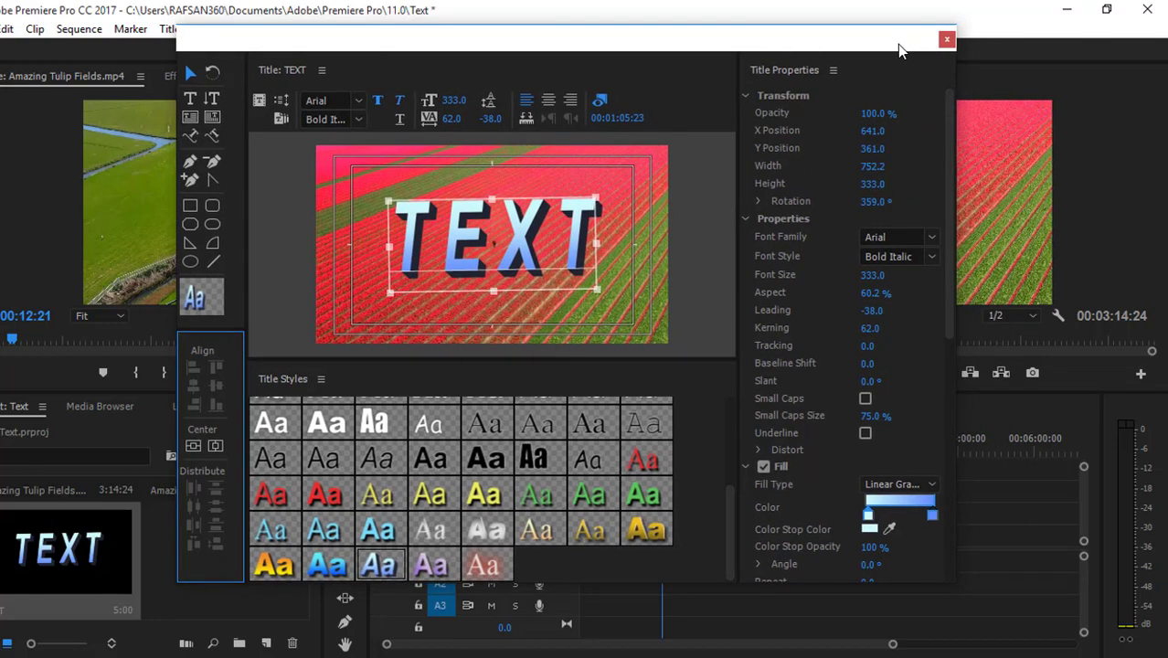
click(948, 41)
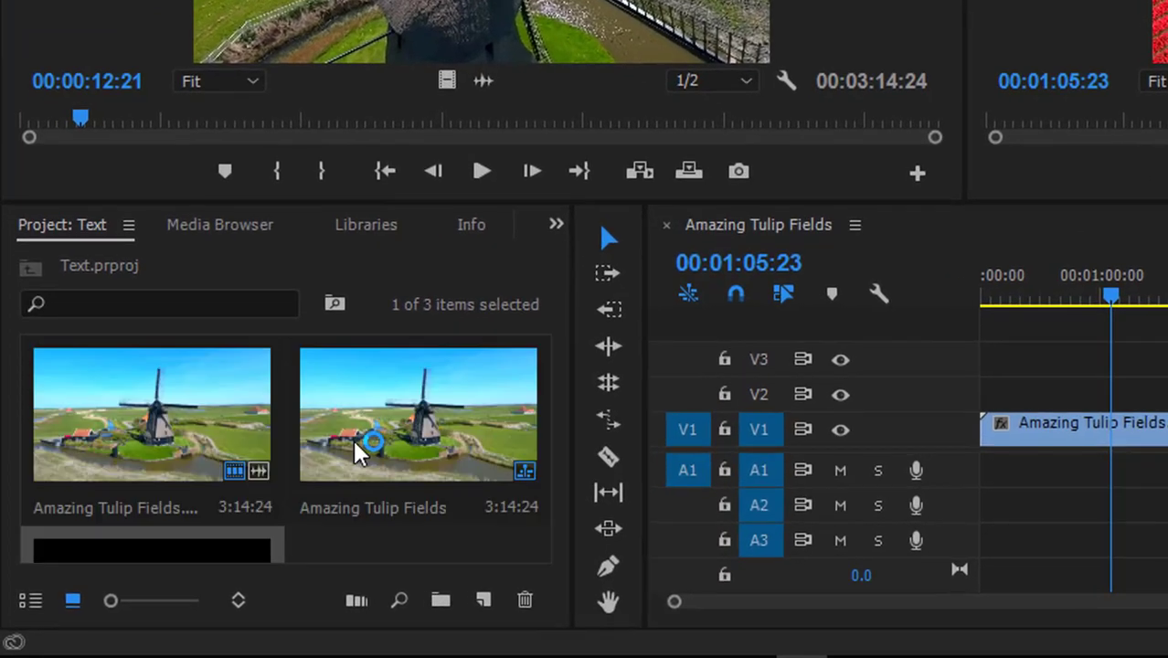
scroll(243, 466, down, 2)
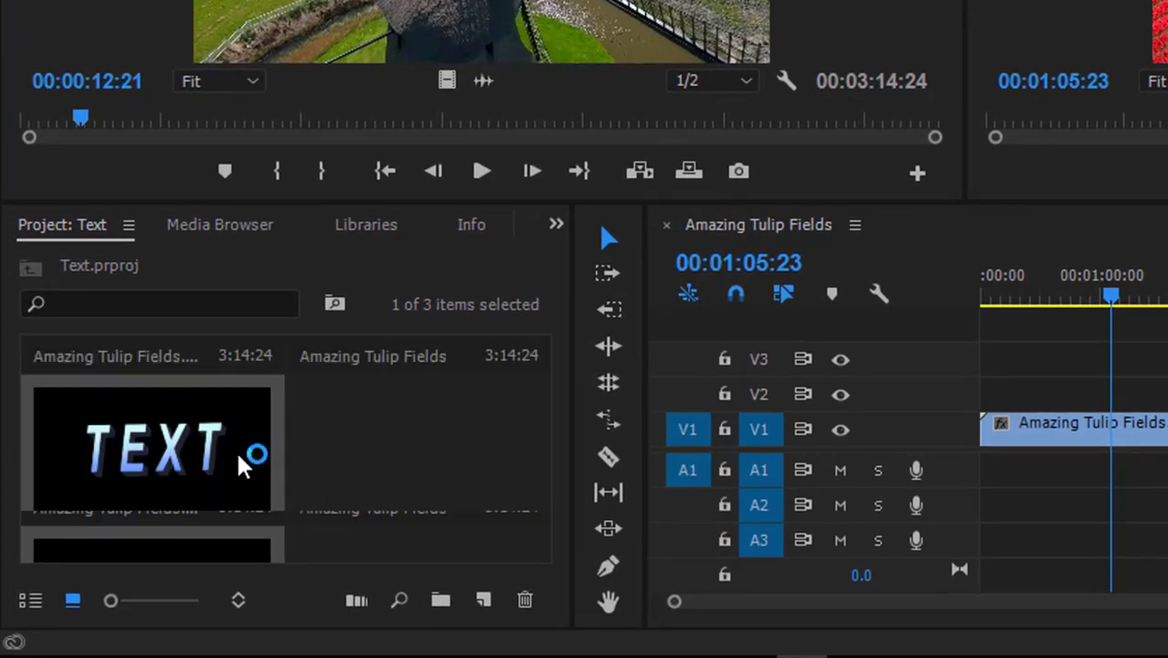
click(159, 457)
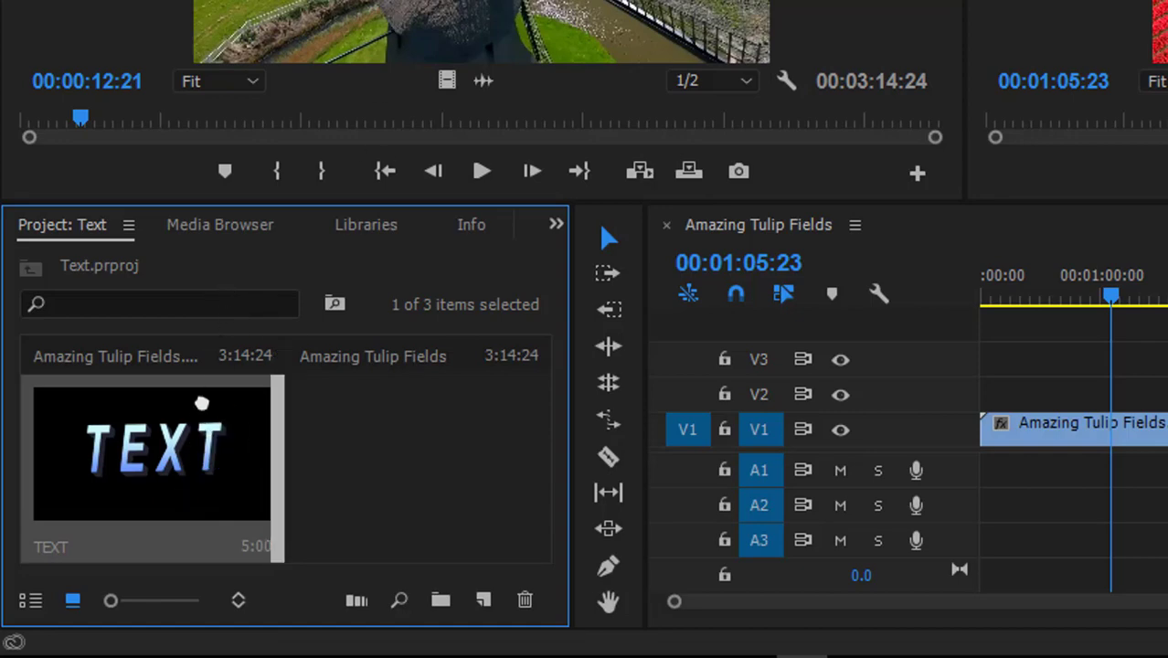
drag(355, 144, 419, 2)
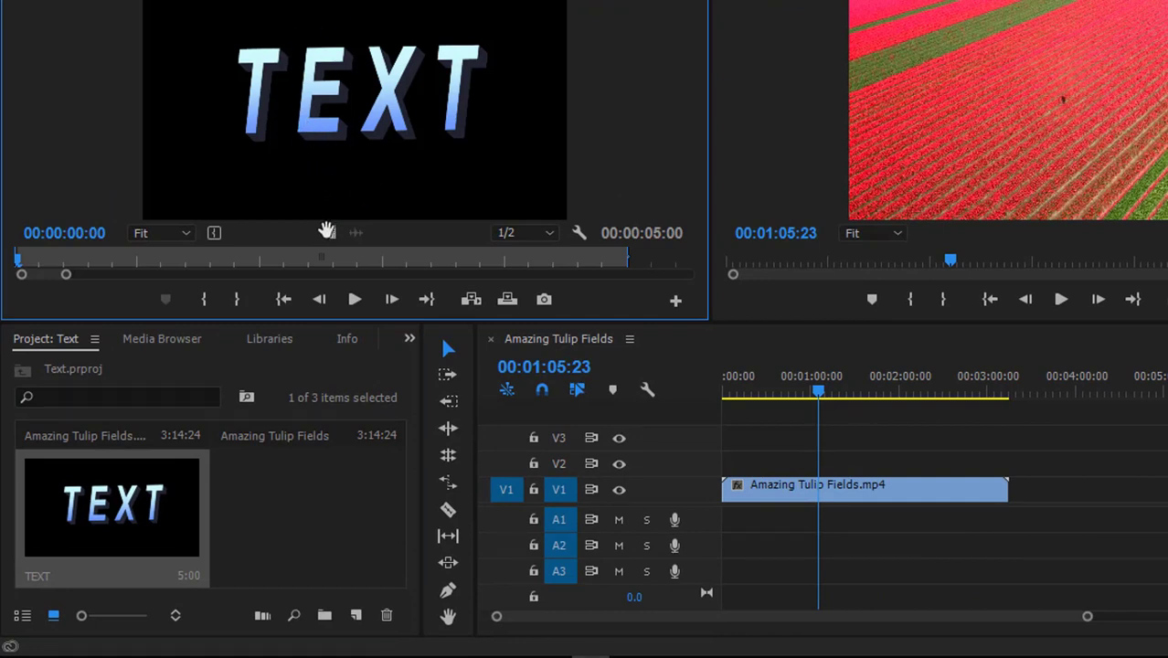
drag(336, 233, 732, 467)
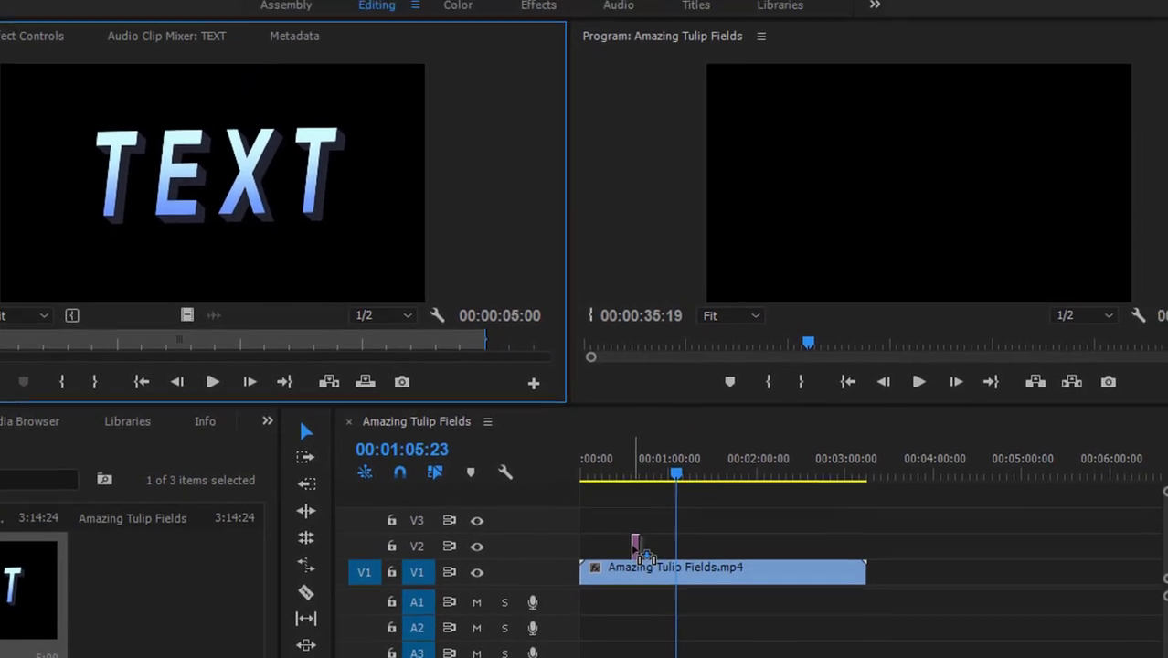
drag(639, 503, 568, 562)
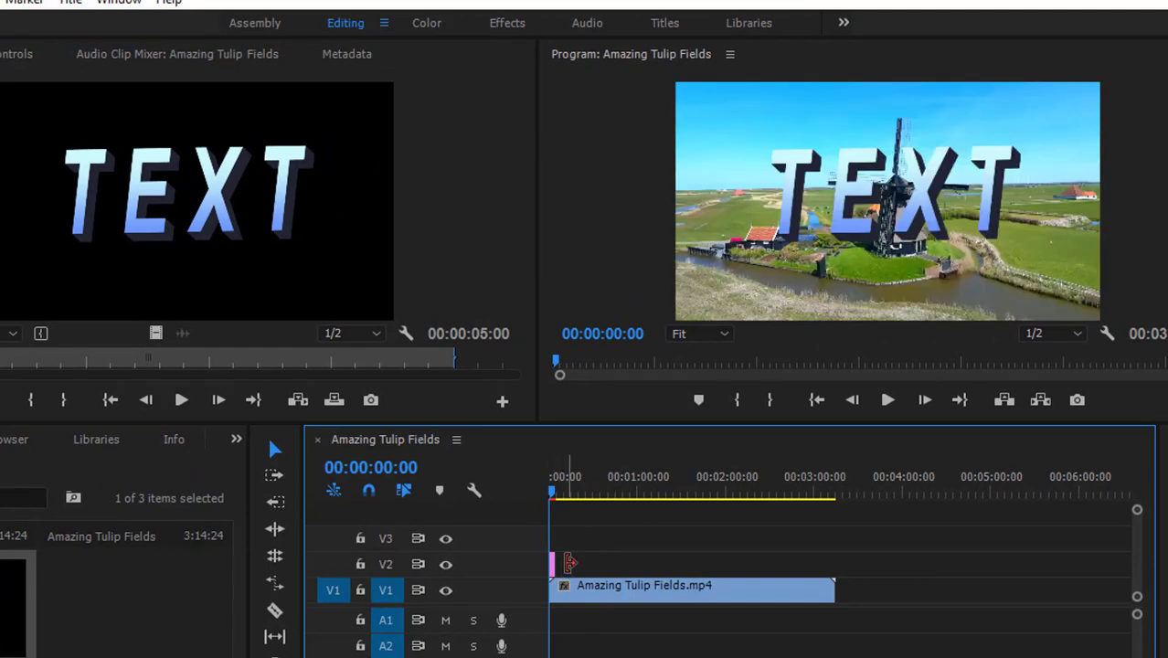
drag(554, 492, 533, 512)
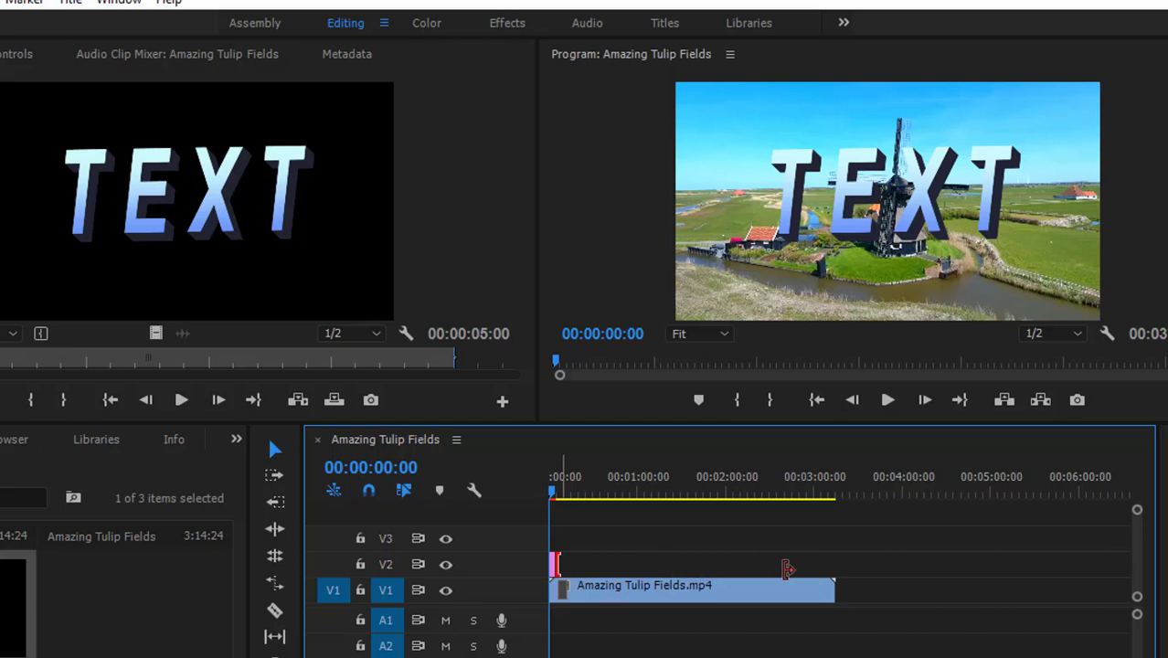
drag(835, 568, 816, 571)
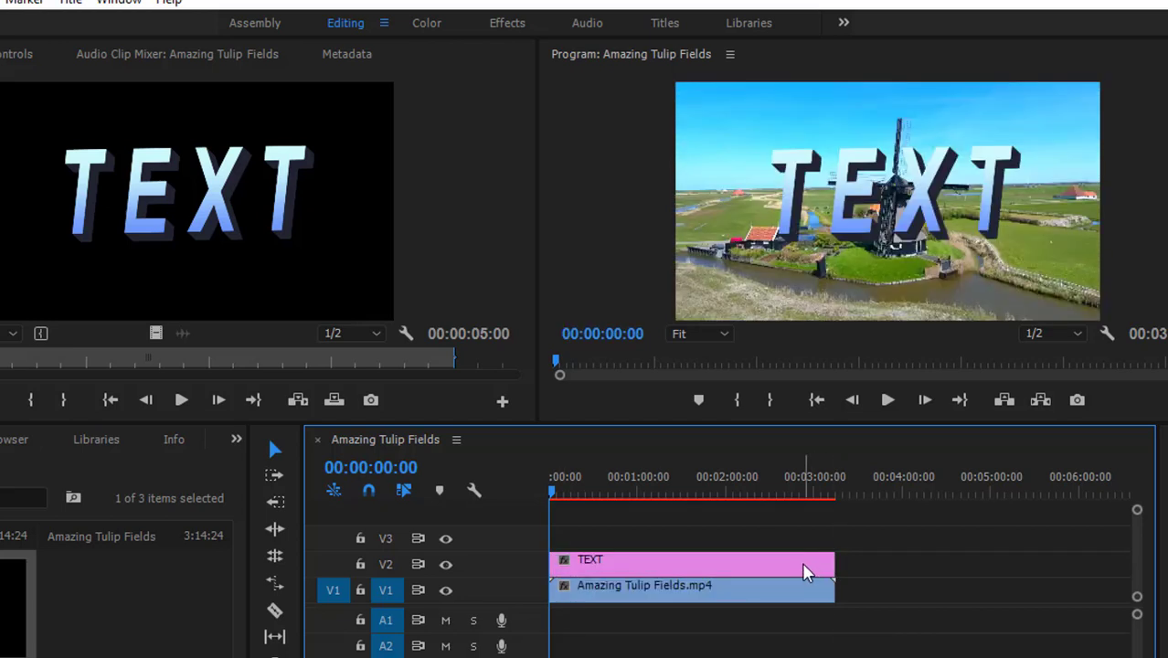
click(806, 570)
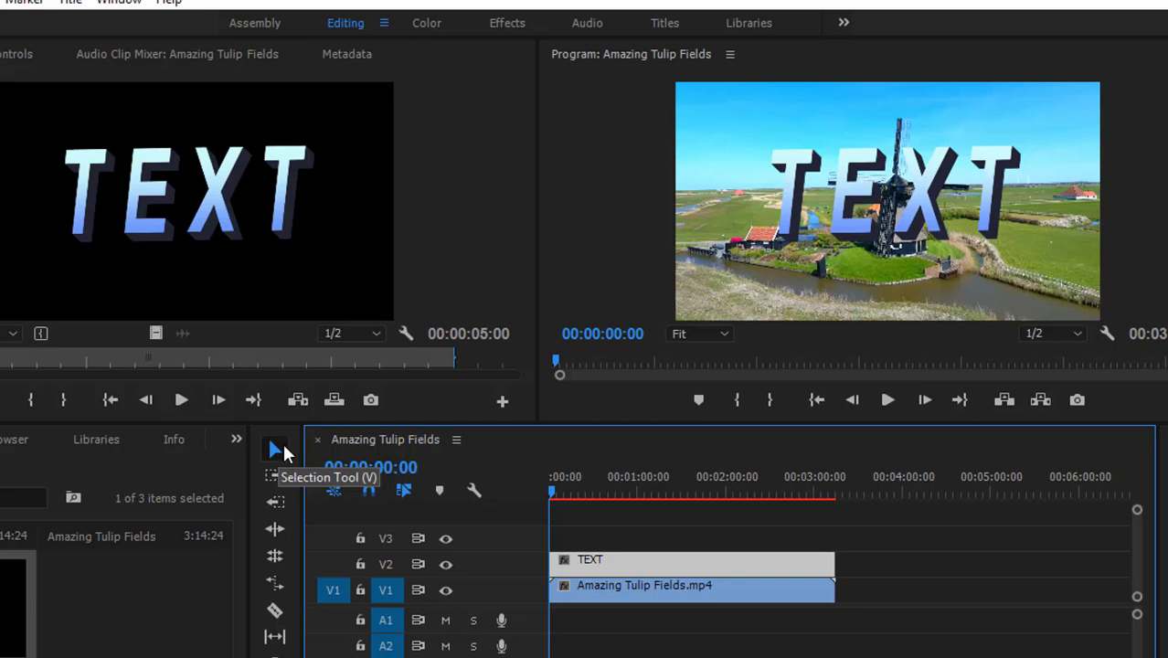
click(276, 449)
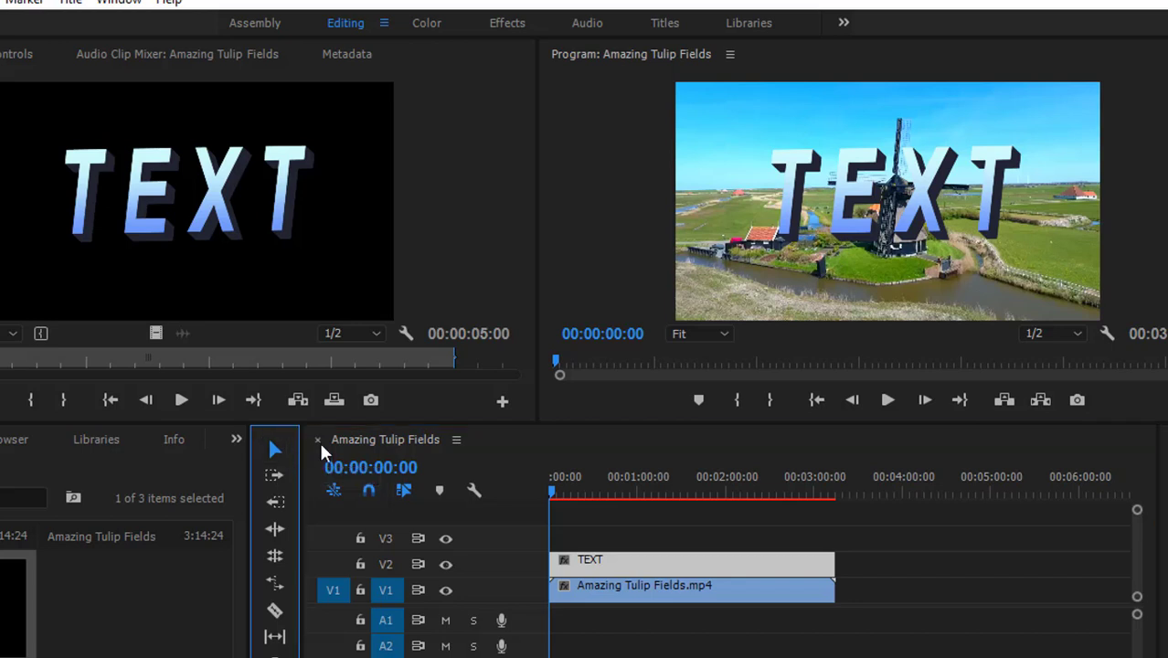
click(553, 494)
drag(564, 502, 720, 508)
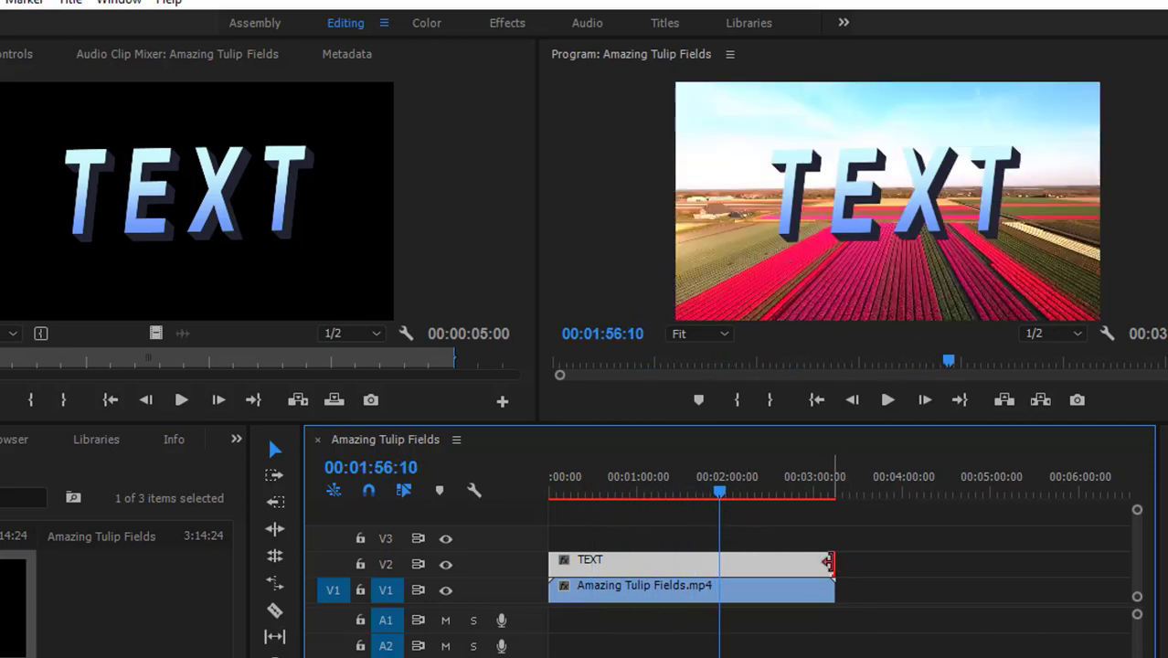
mouse_move(829, 556)
mouse_down()
mouse_move(737, 564)
mouse_move(818, 557)
mouse_up()
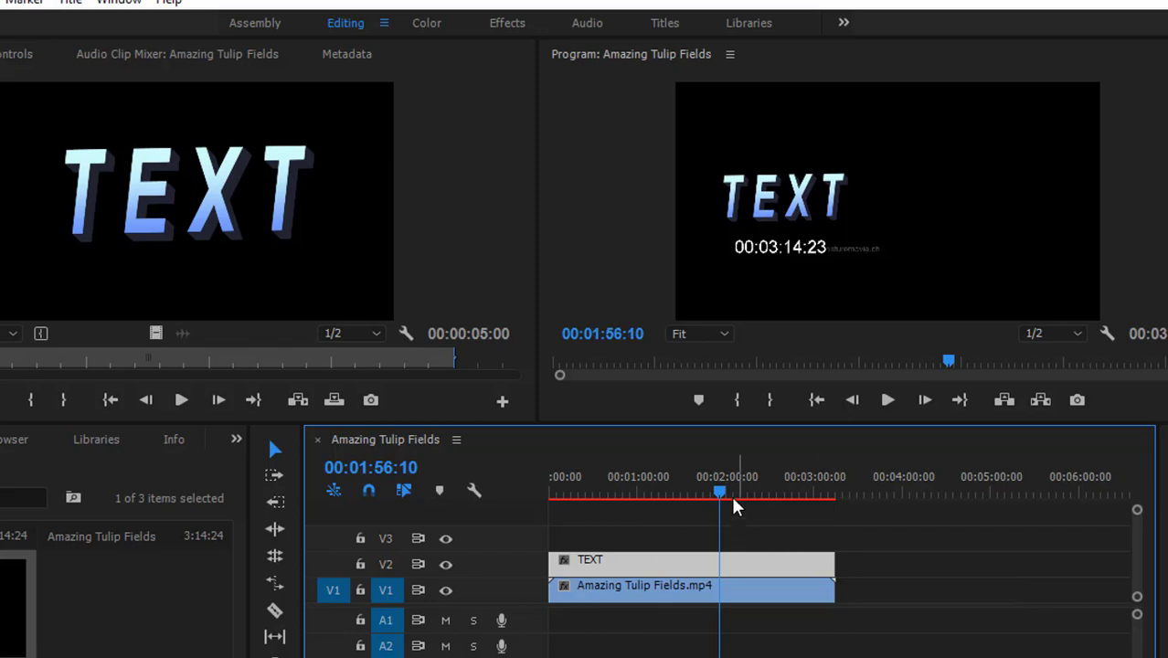
drag(720, 494, 636, 495)
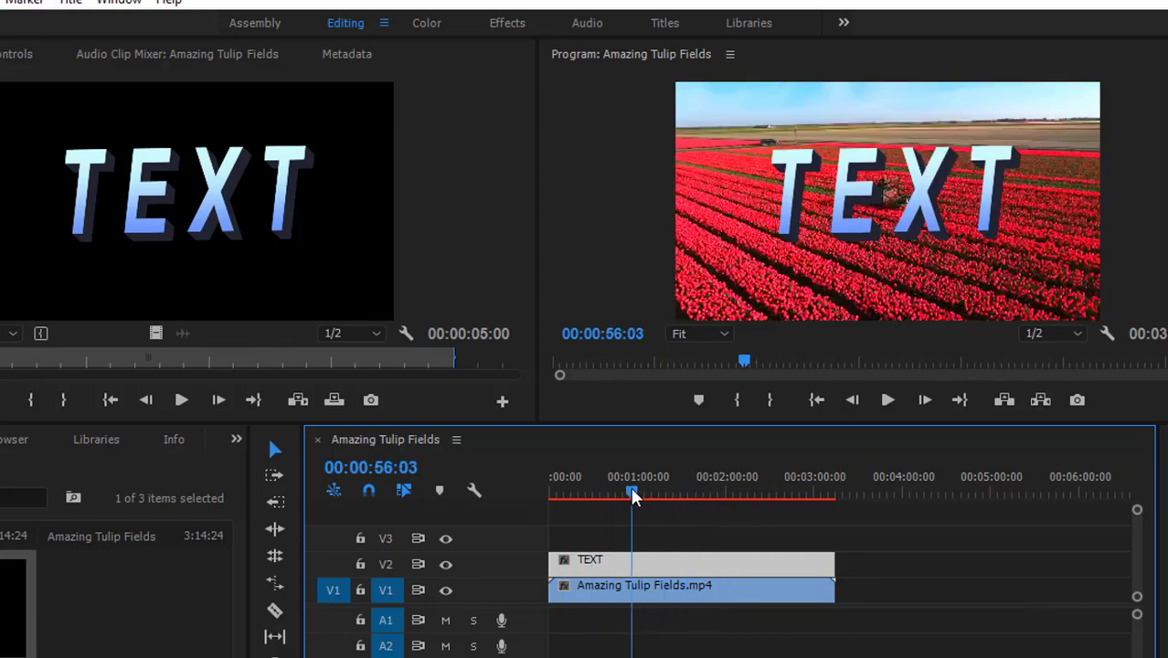
click(99, 448)
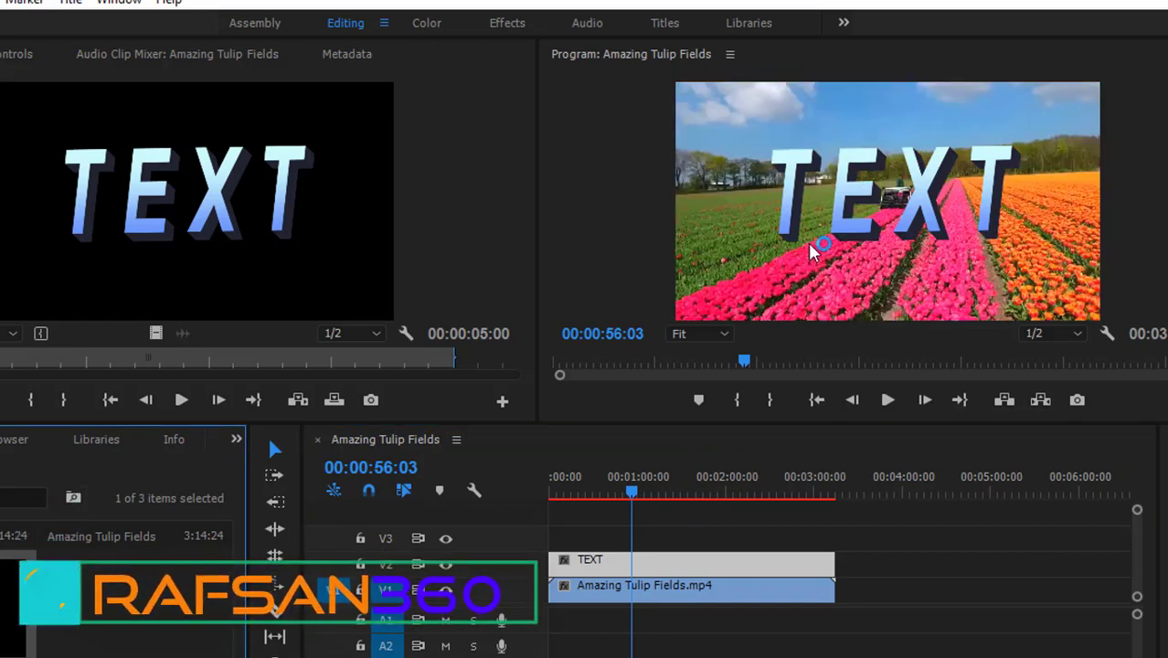
drag(638, 494, 664, 494)
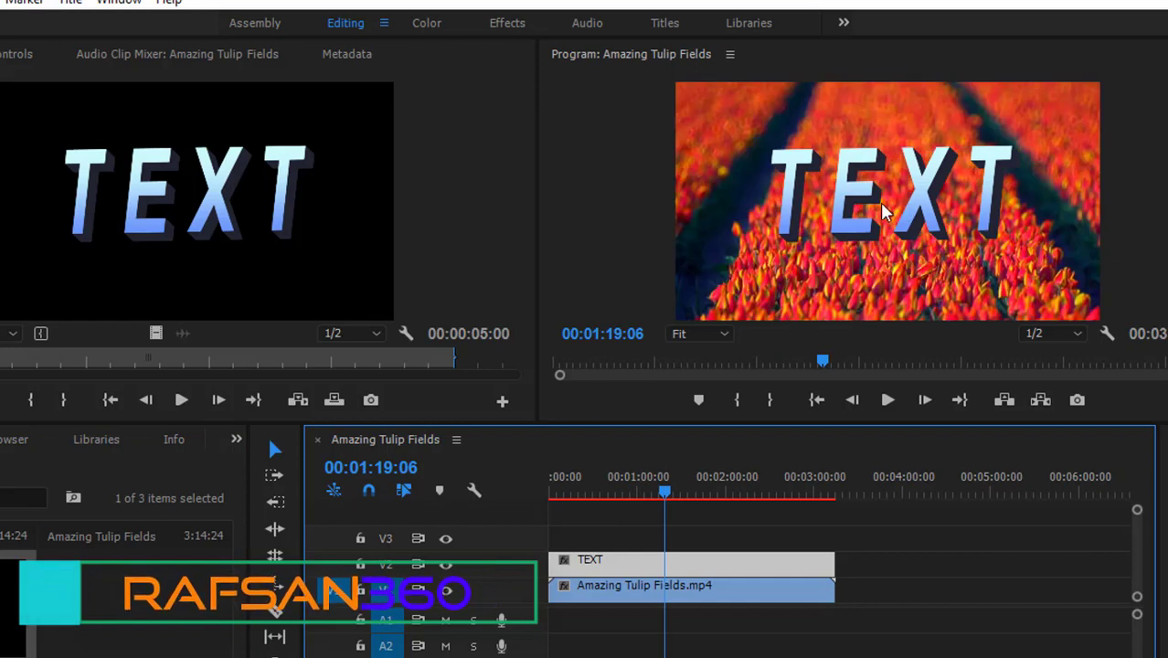
double_click(661, 569)
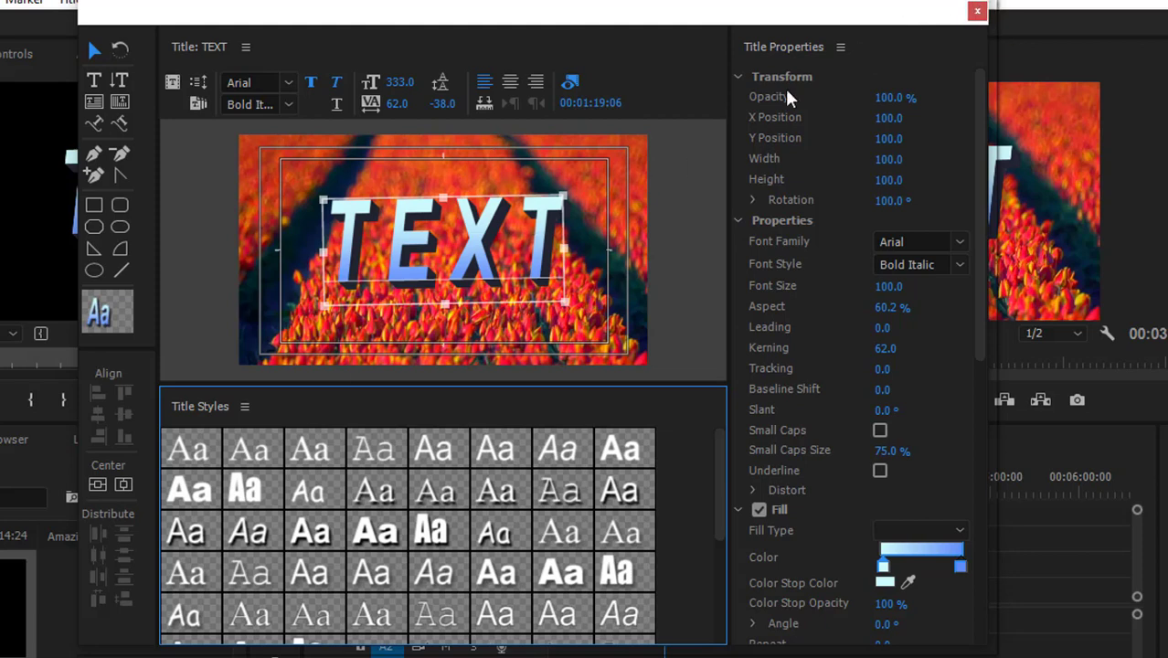
click(978, 13)
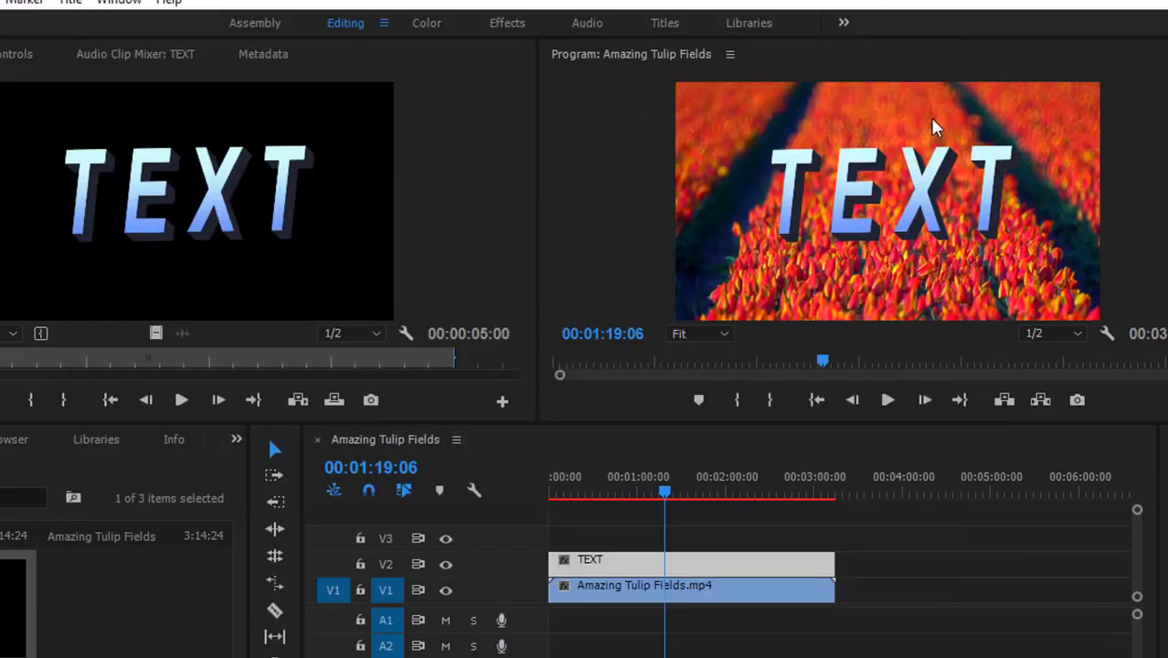
drag(674, 494, 660, 500)
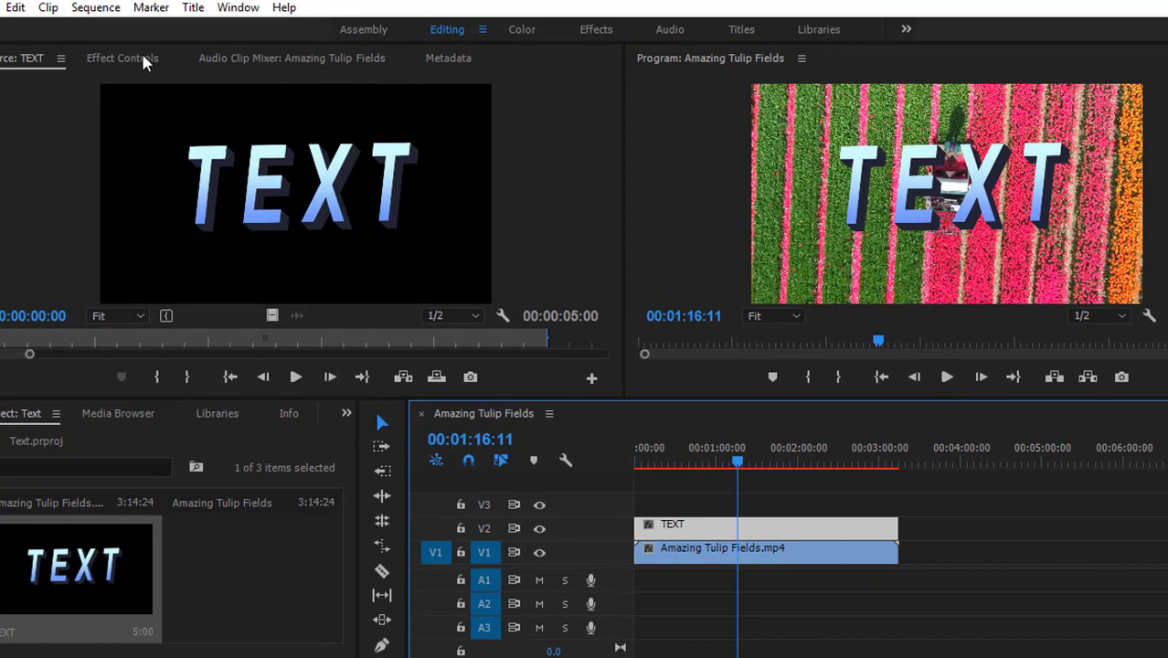
Move the TEXT title to position 419, 373 in Effect Controls.
click(18, 56)
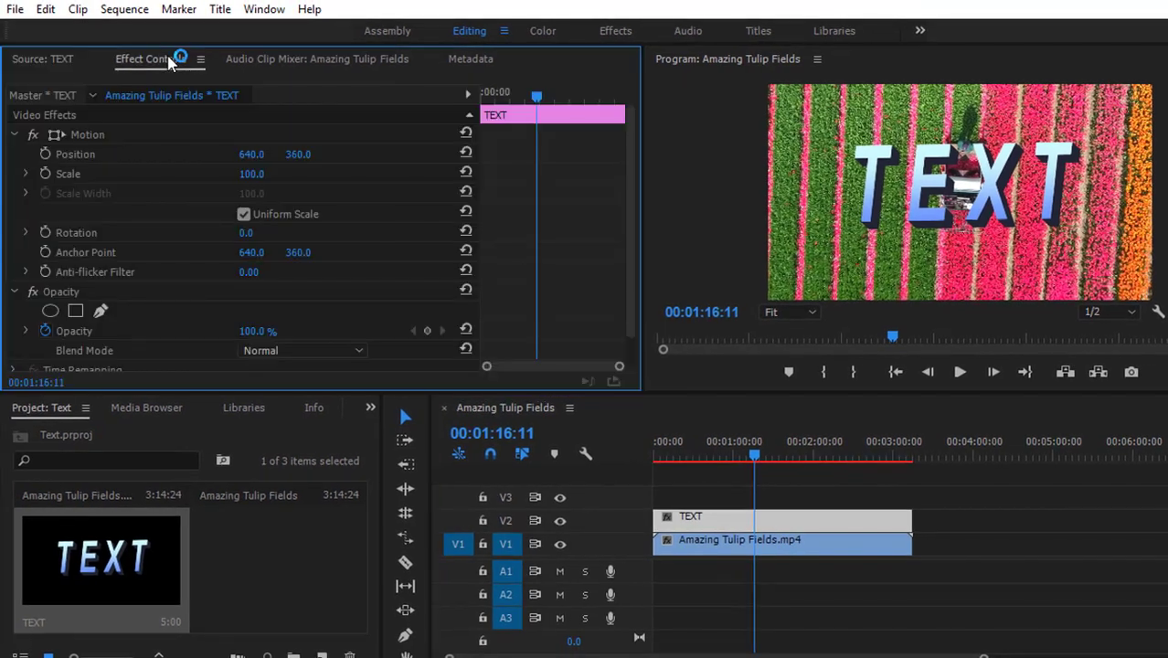
scroll(643, 162, down, 1)
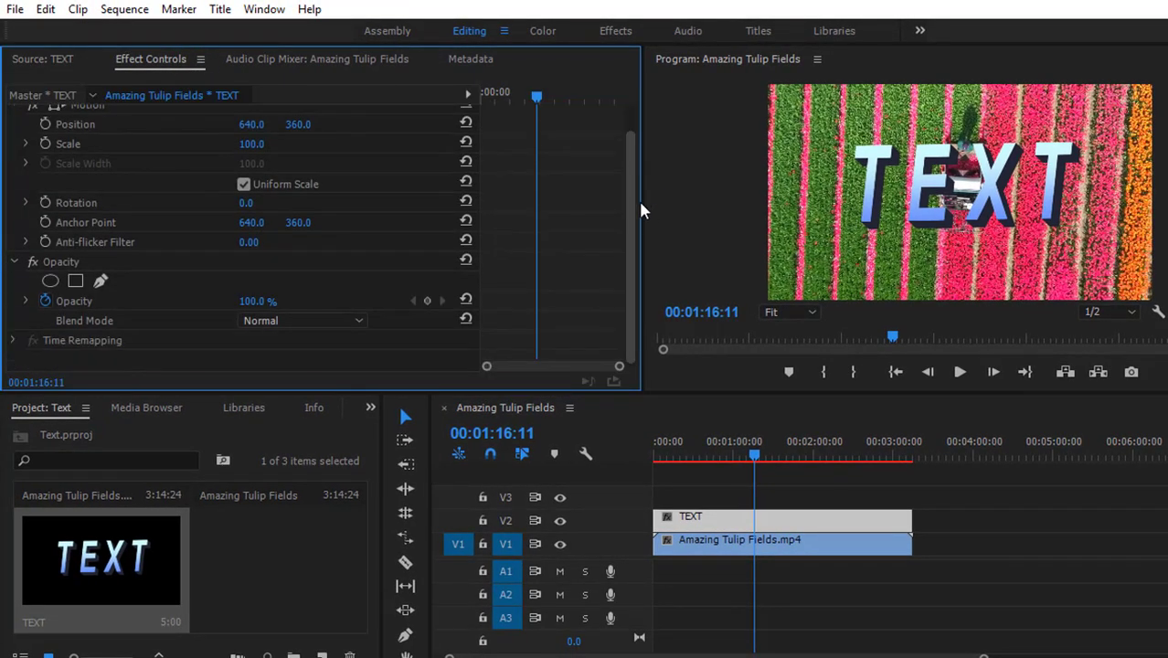
scroll(639, 165, up, 1)
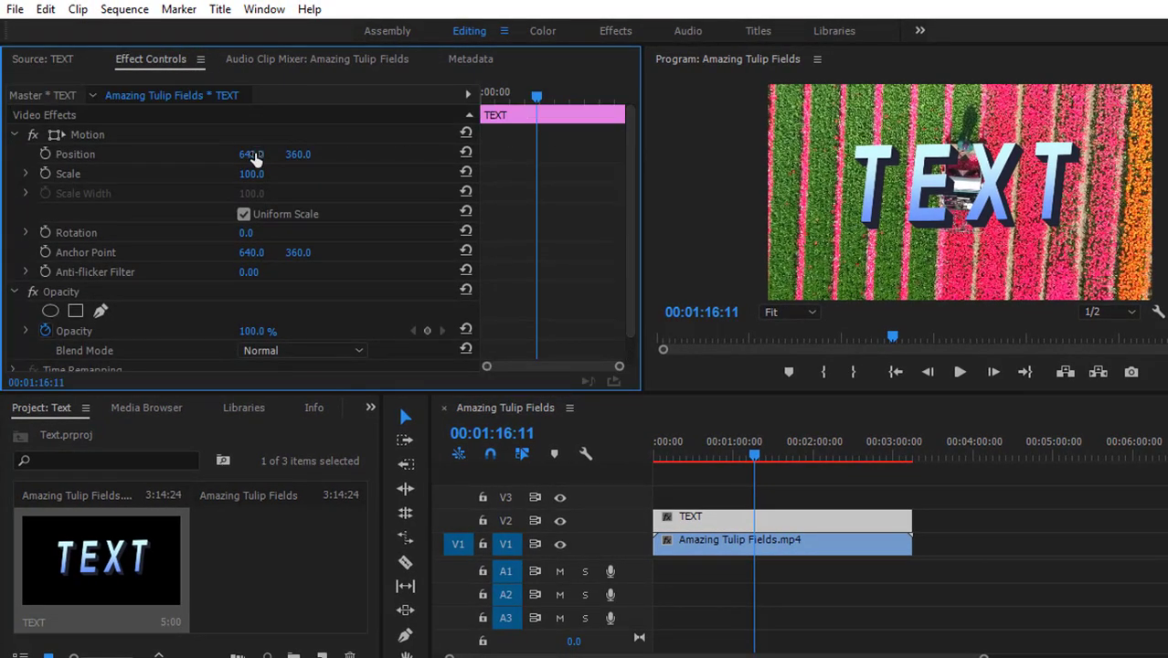
drag(255, 160, 210, 160)
drag(314, 162, 325, 162)
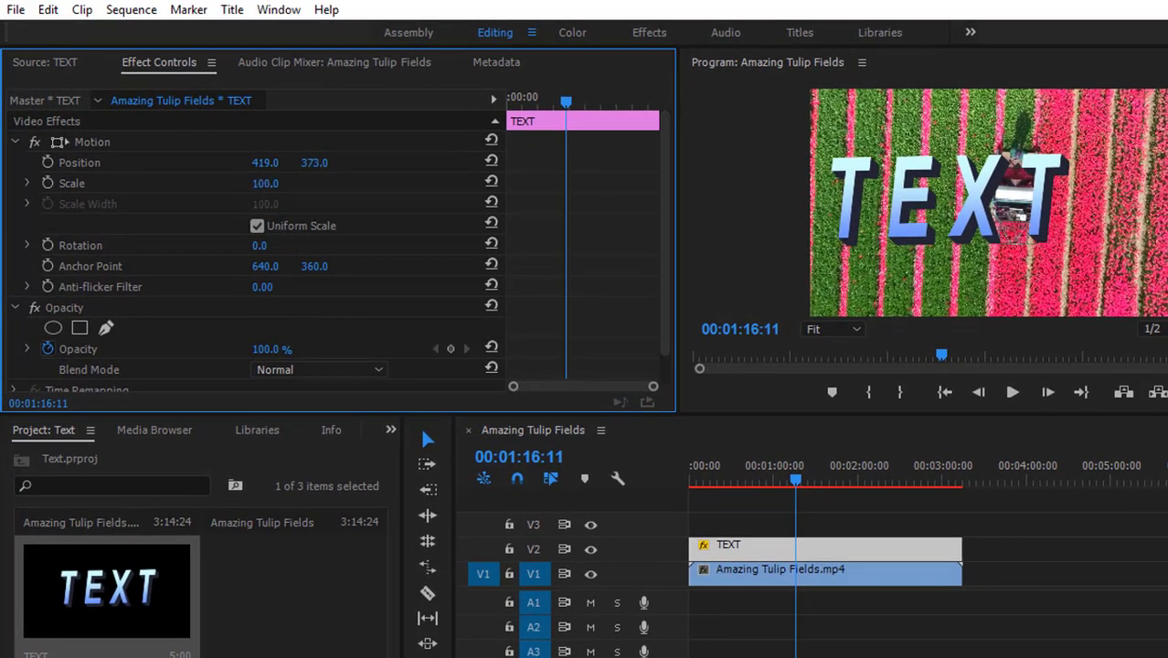
Scale the TEXT title to 71 and rotate it to -4°, keeping opacity at 100%.
drag(265, 183, 203, 183)
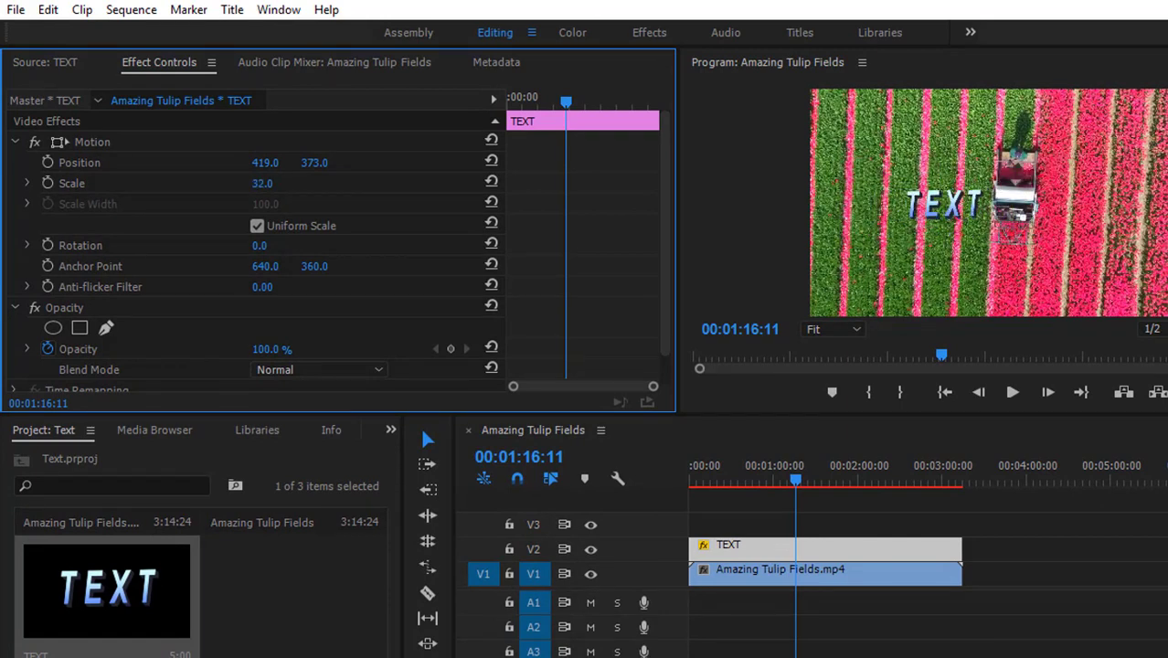
scroll(347, 218, down, 1)
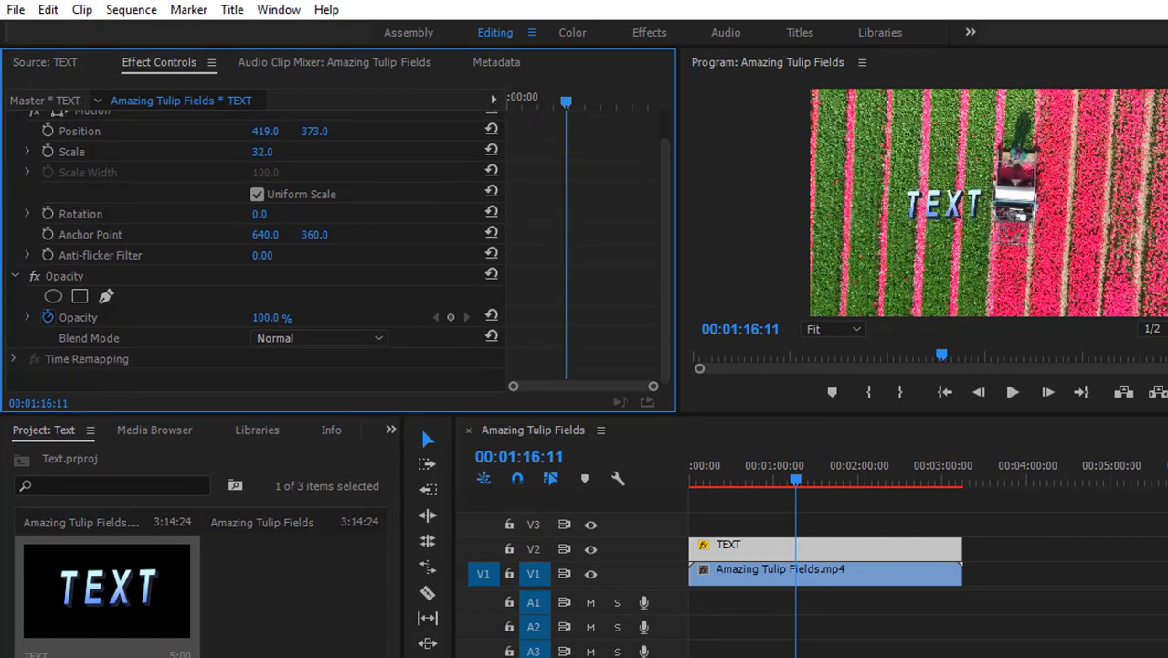
drag(259, 214, 278, 229)
scroll(319, 203, up, 1)
scroll(290, 285, down, 1)
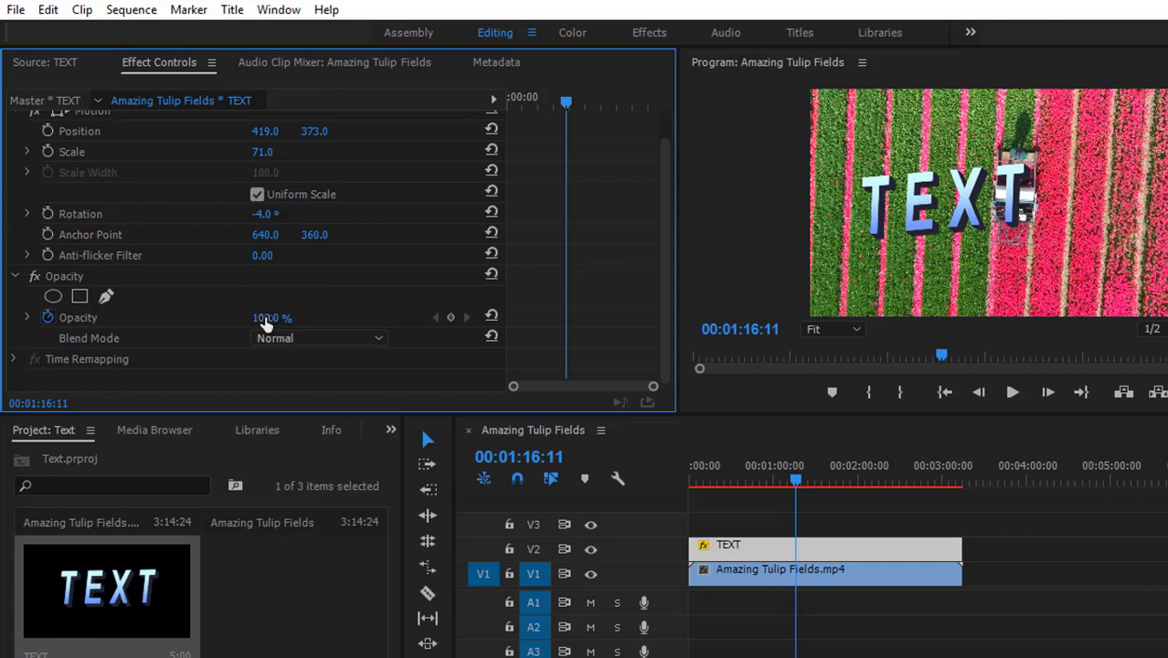
mouse_move(265, 324)
mouse_down()
mouse_move(205, 326)
mouse_move(265, 343)
mouse_move(274, 318)
mouse_up()
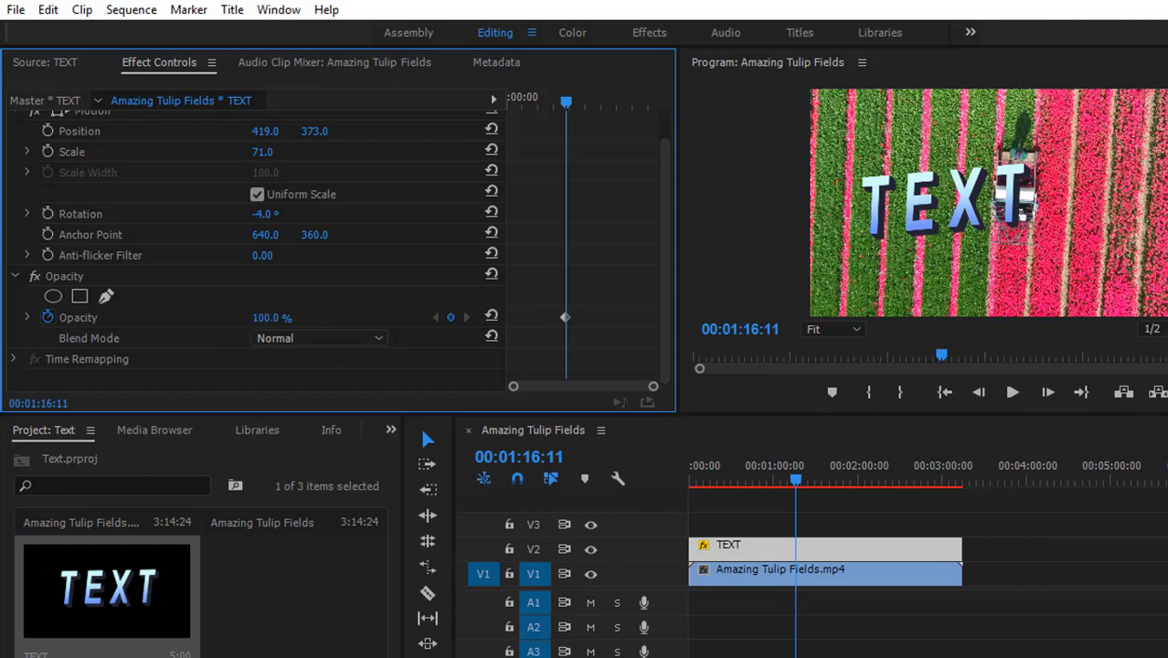
Try Multiply, Linear Burn and Overlay blend modes on the title, then settle on Pin Light.
click(282, 337)
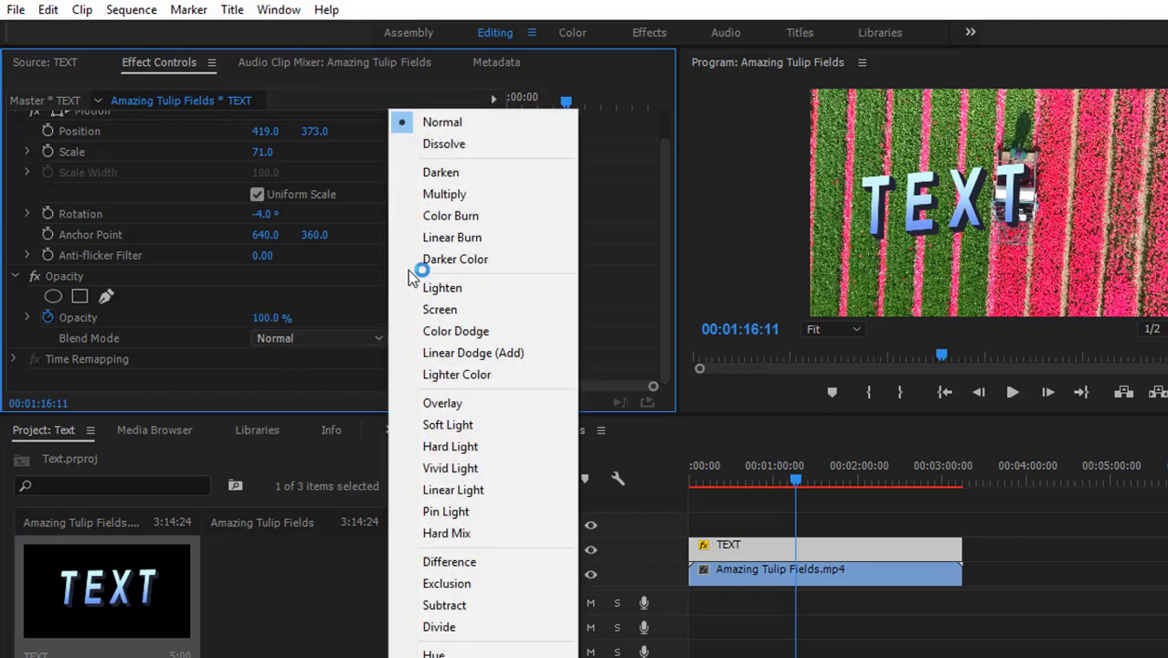
click(375, 337)
click(399, 192)
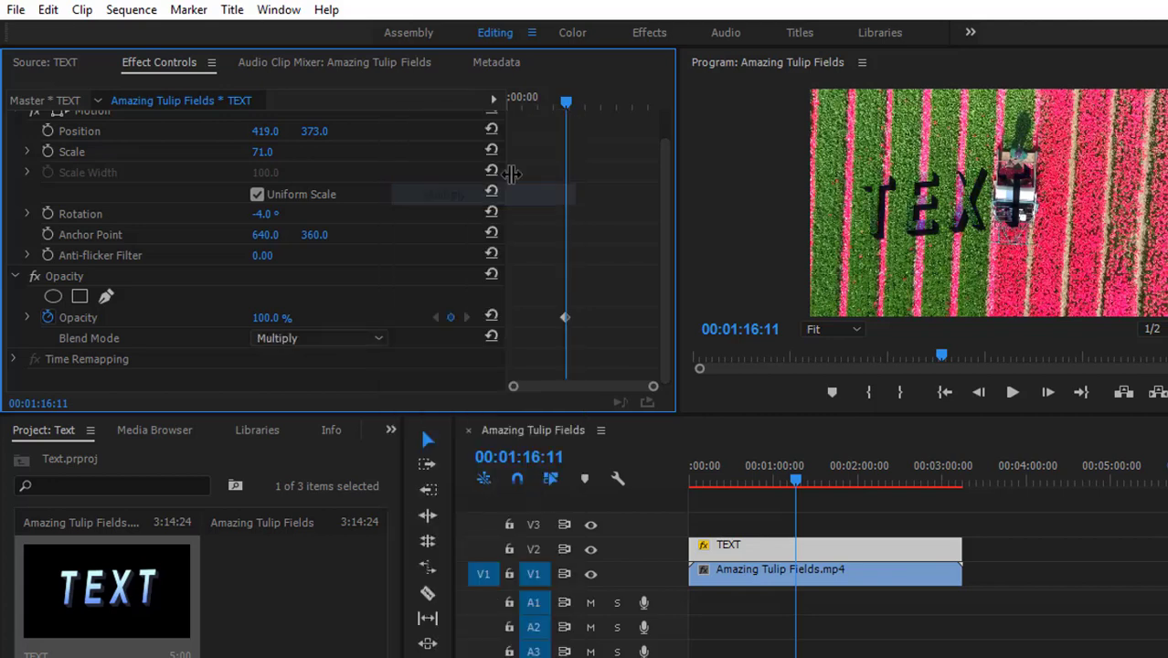
click(370, 338)
click(466, 236)
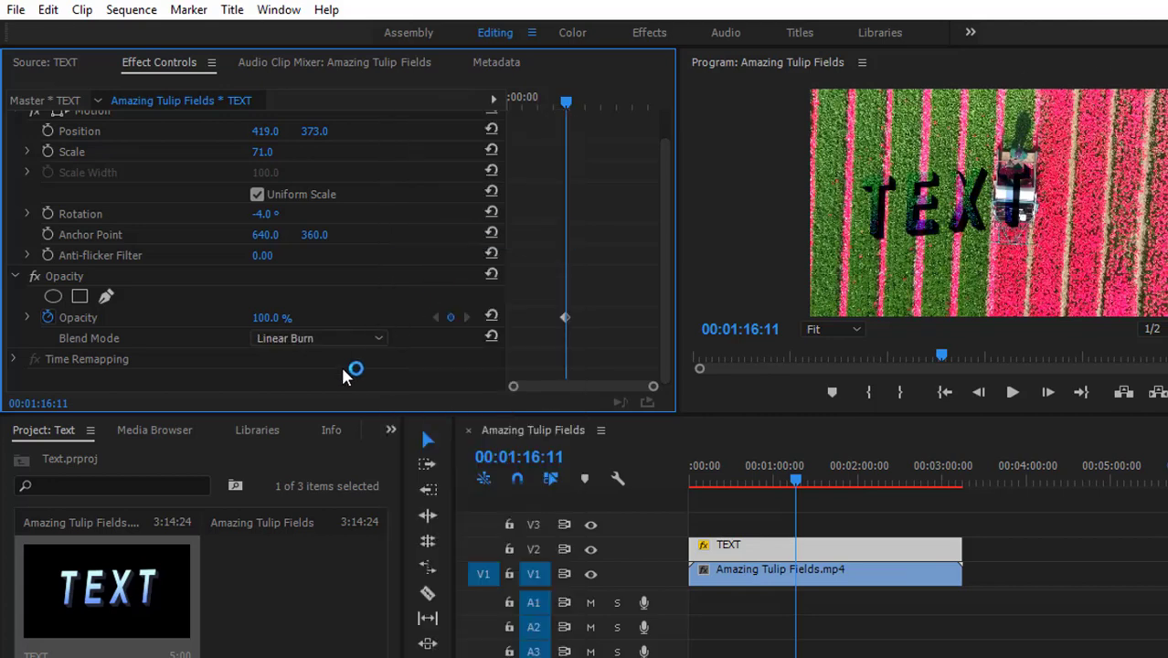
click(333, 338)
click(448, 404)
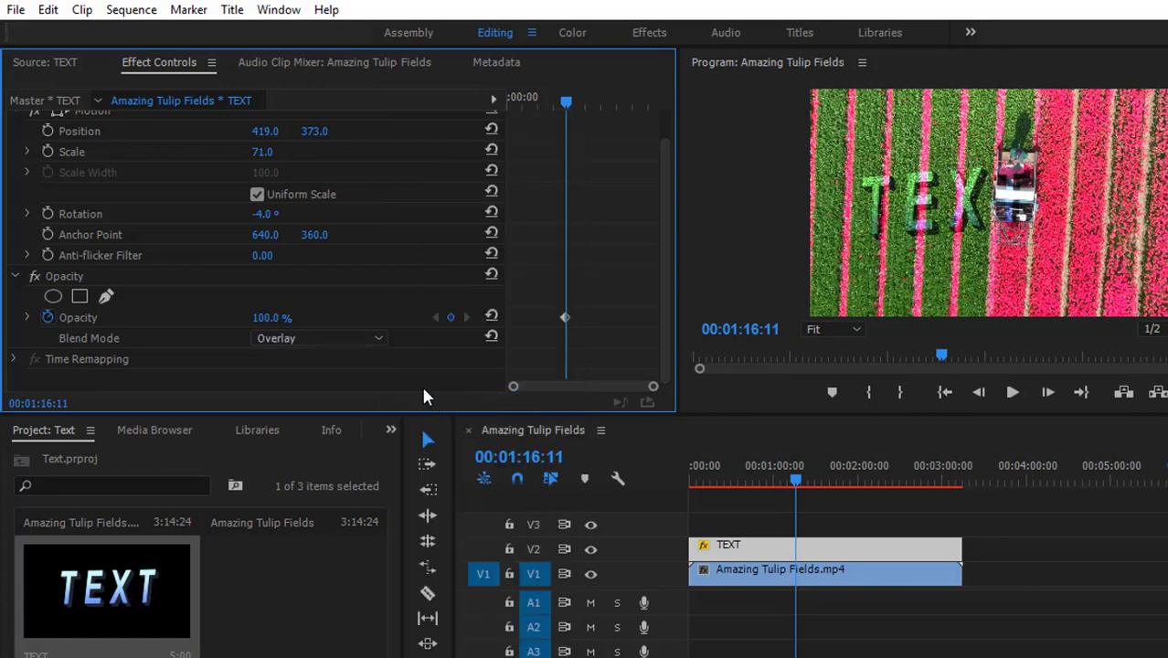
click(357, 346)
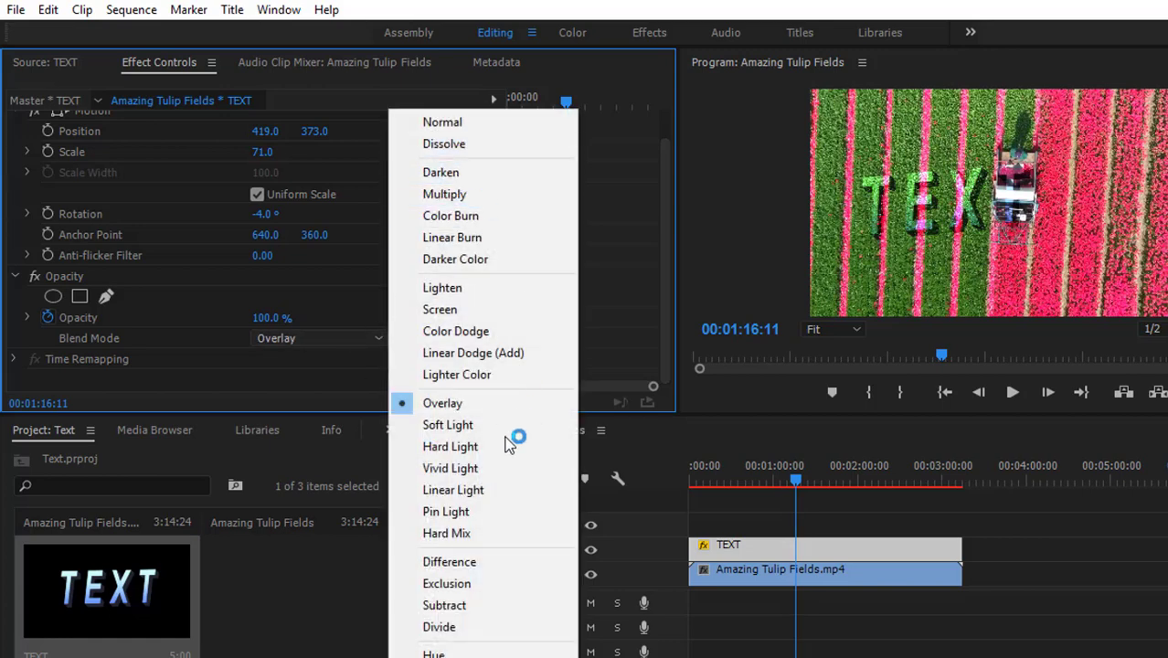
click(474, 511)
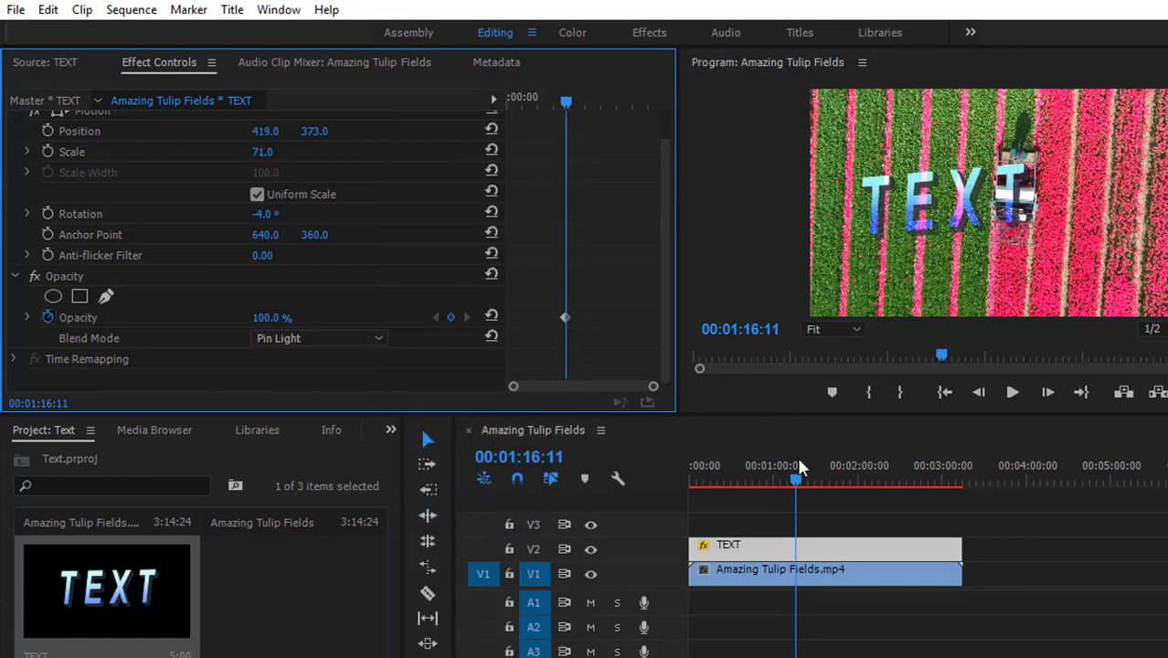
drag(793, 484, 900, 487)
Scrub the timeline to 00:02:37:20 to check the Pin Light title, then save with Ctrl+S.
drag(826, 489, 914, 487)
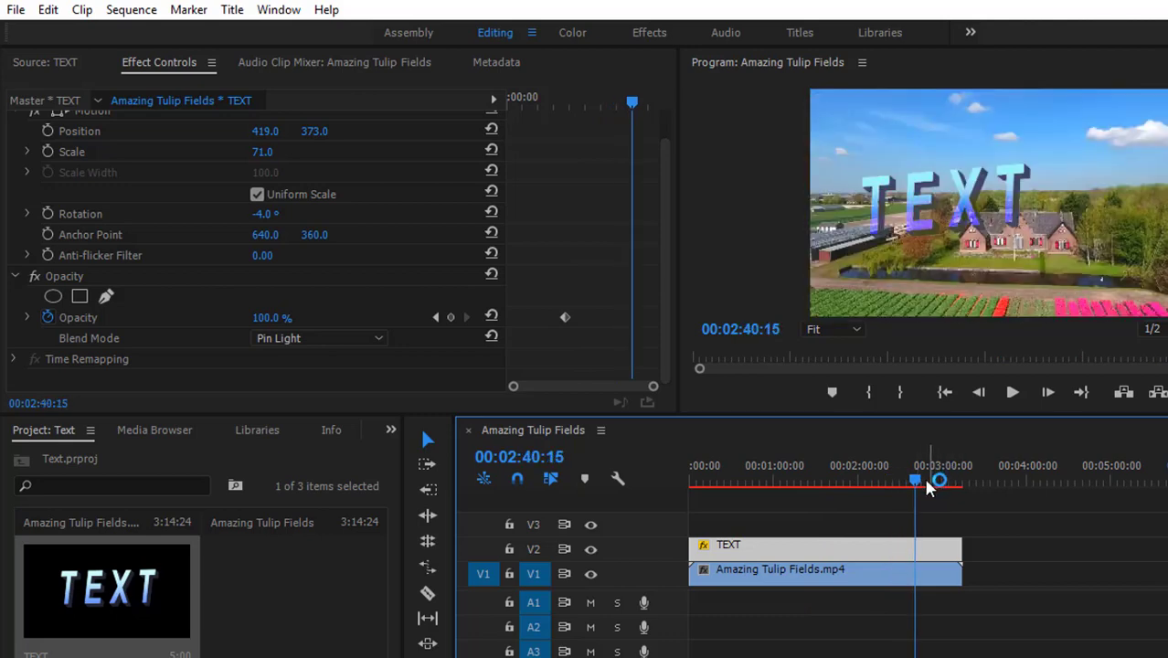
drag(920, 482, 858, 484)
click(912, 482)
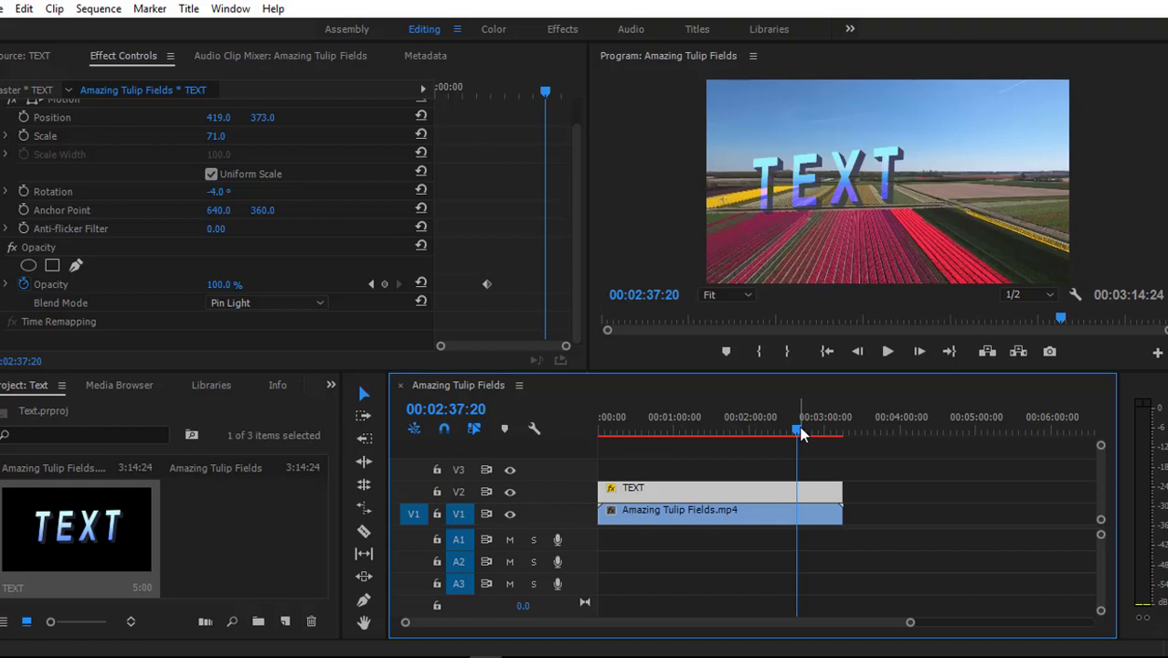
key(ctrl+s)
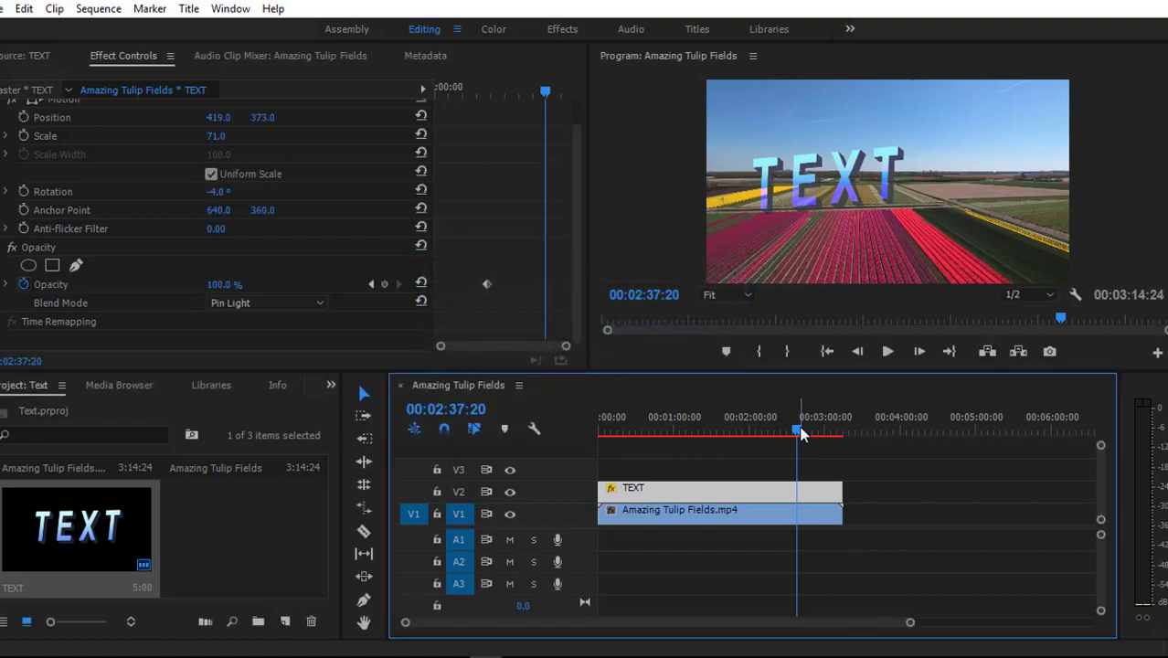